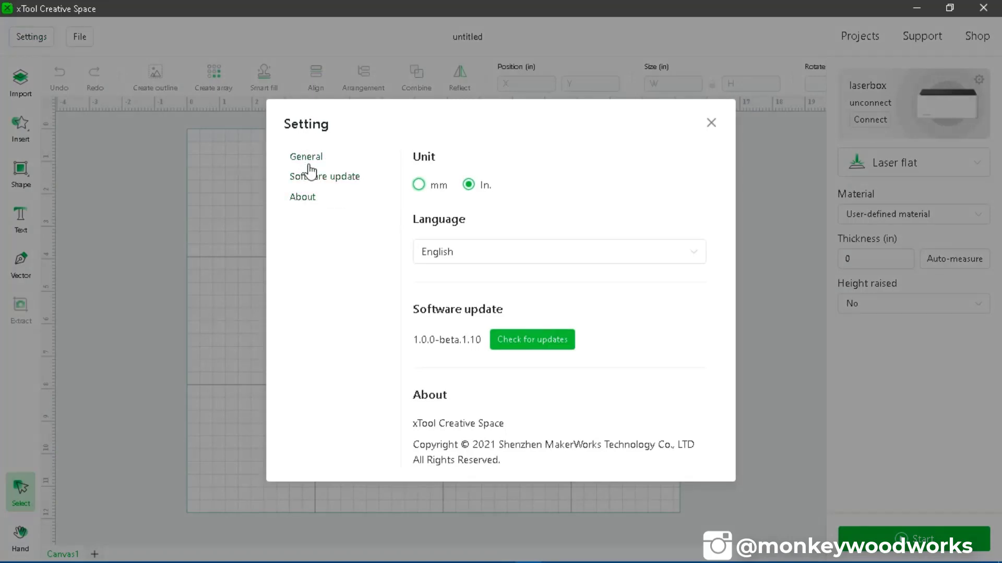
# Browse the settings sections, switch the measurement unit to mm and return it to inches
pyautogui.click(306, 199)
pyautogui.click(301, 158)
pyautogui.click(419, 186)
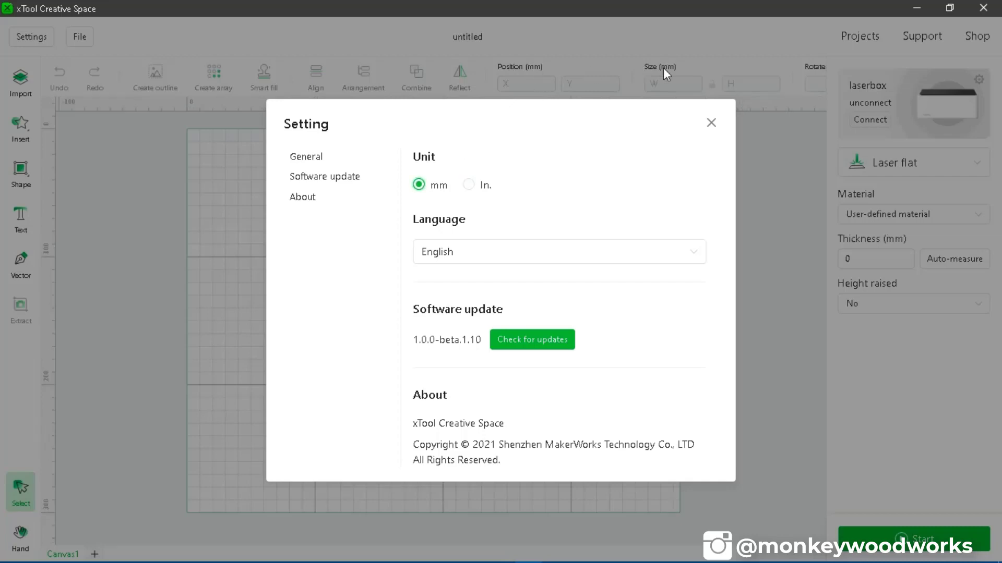
pyautogui.click(466, 186)
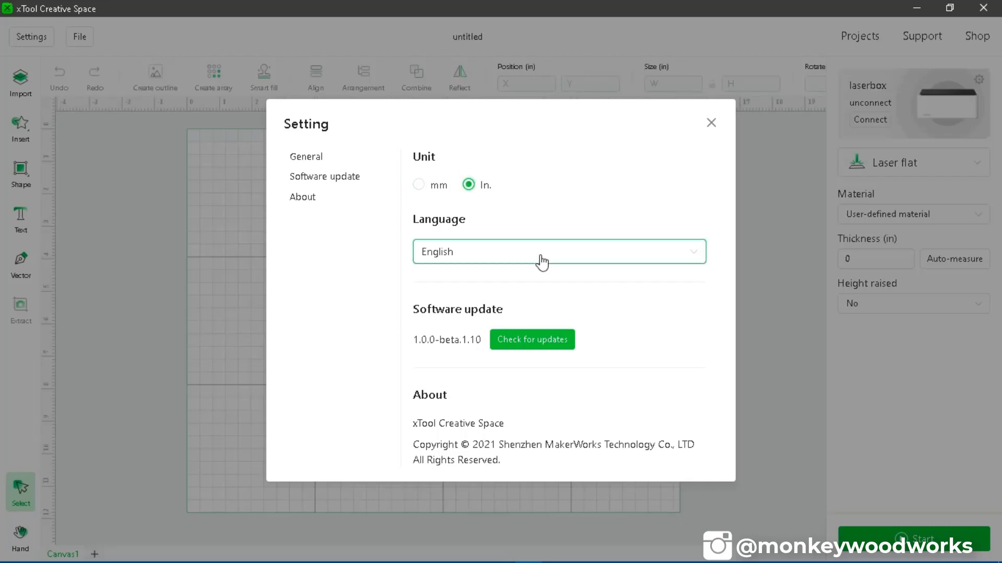
# Look through the available interface languages and check for software updates
pyautogui.click(541, 261)
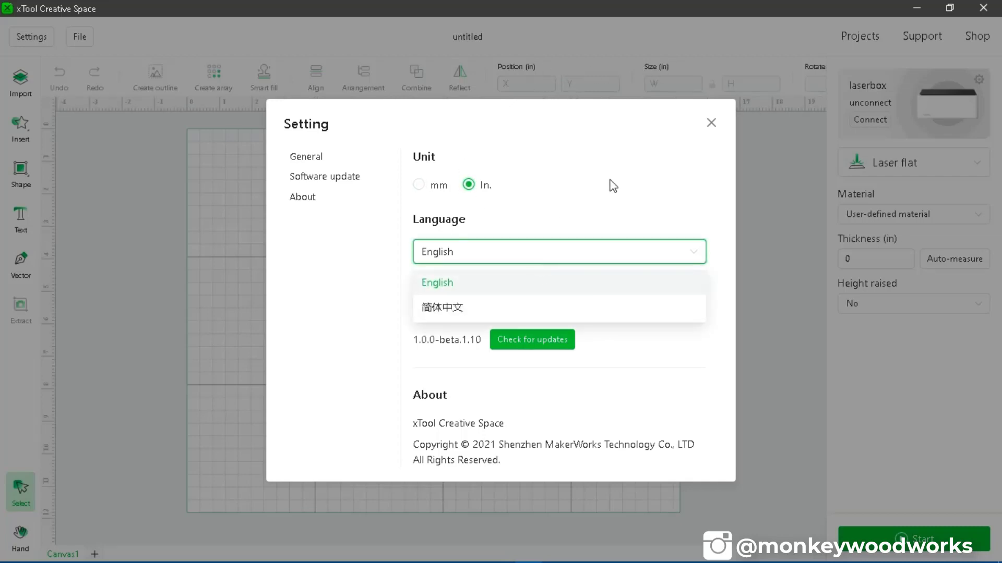
pyautogui.click(589, 192)
pyautogui.click(487, 259)
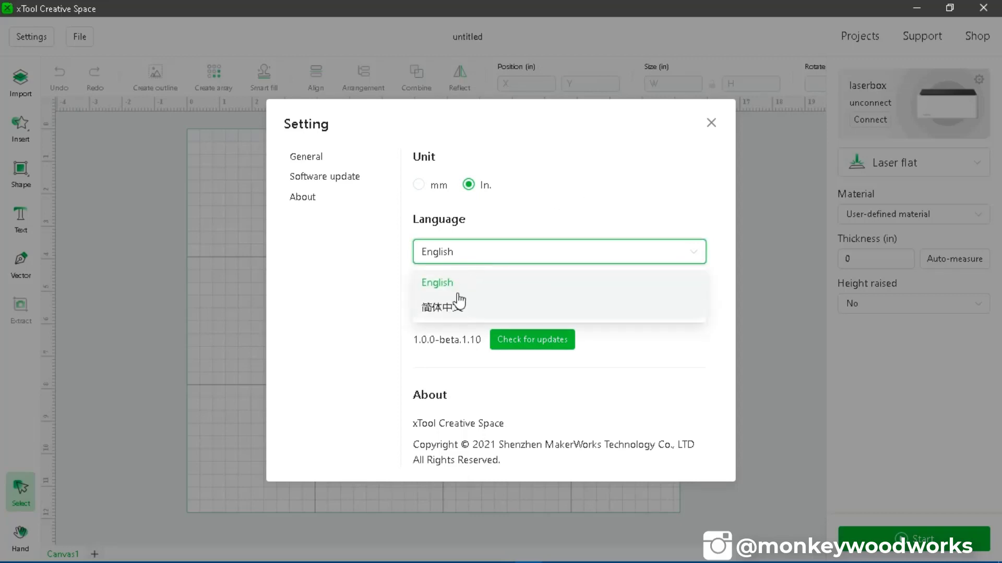
pyautogui.click(623, 208)
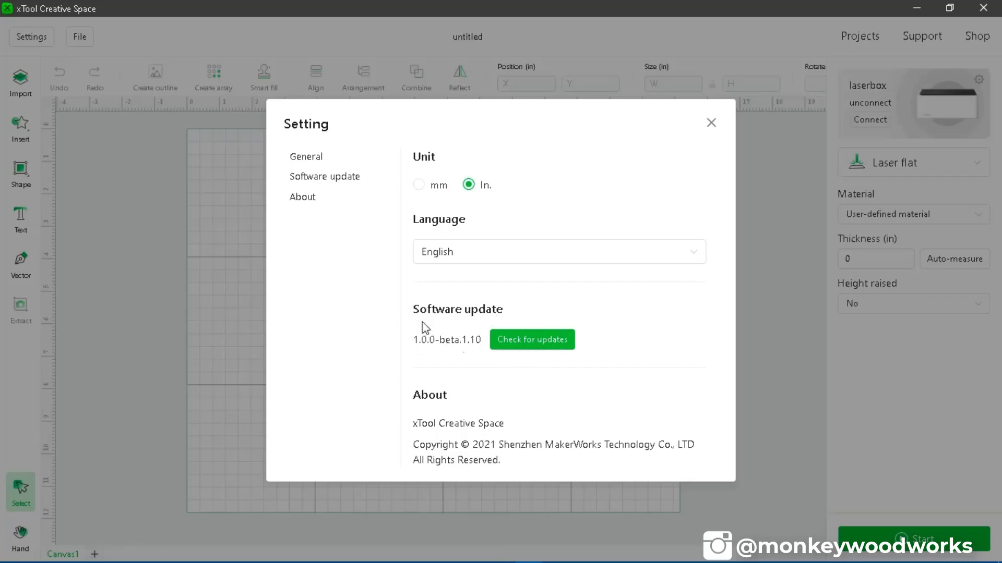
pyautogui.click(514, 345)
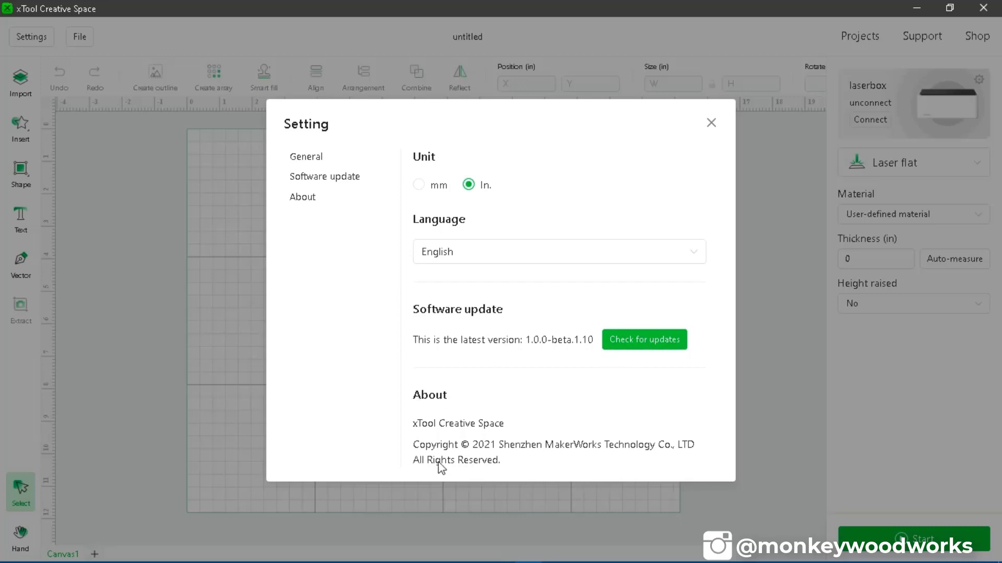
# Import the image PinClipart.com_Bunny.png onto the canvas
pyautogui.click(82, 38)
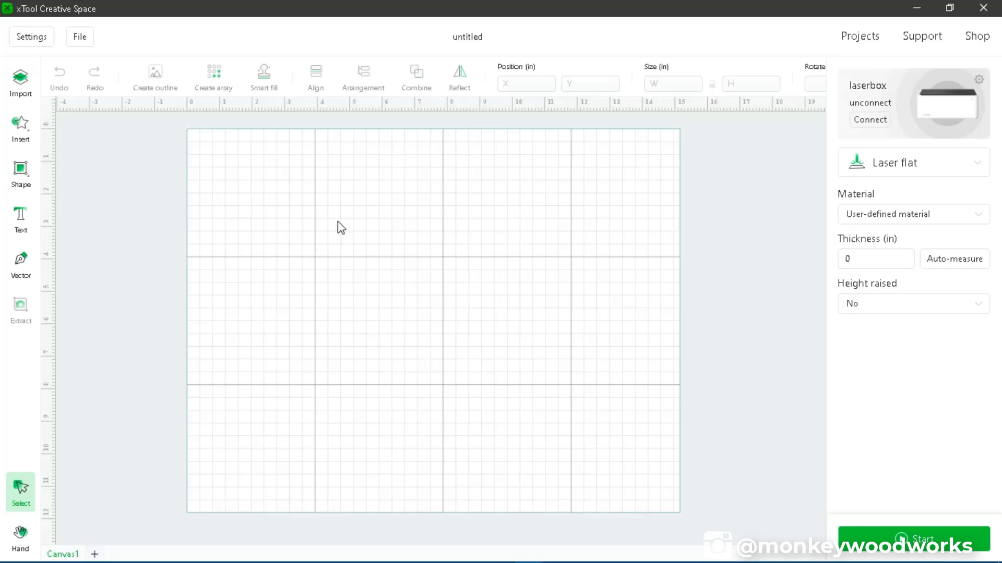
pyautogui.click(20, 81)
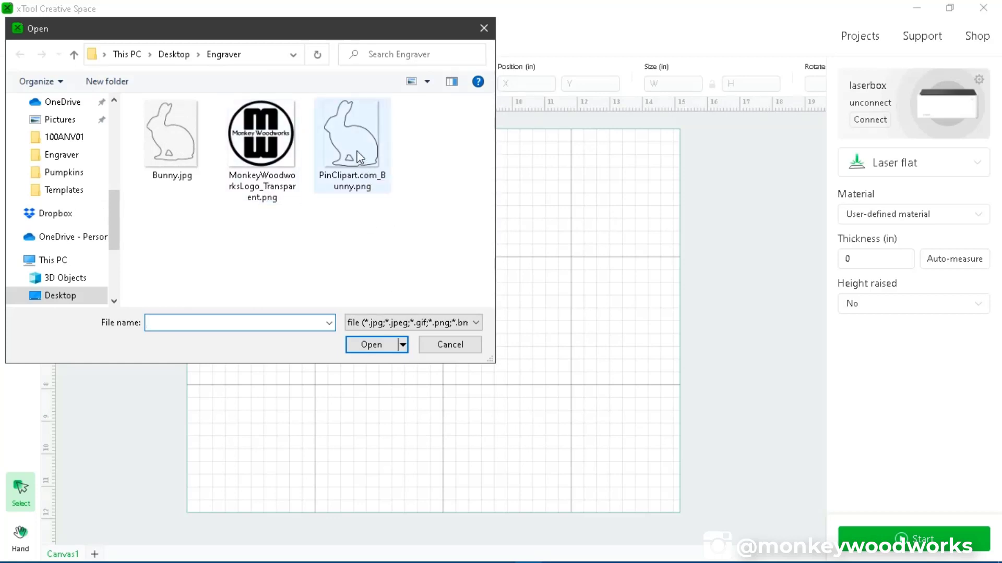
pyautogui.click(350, 157)
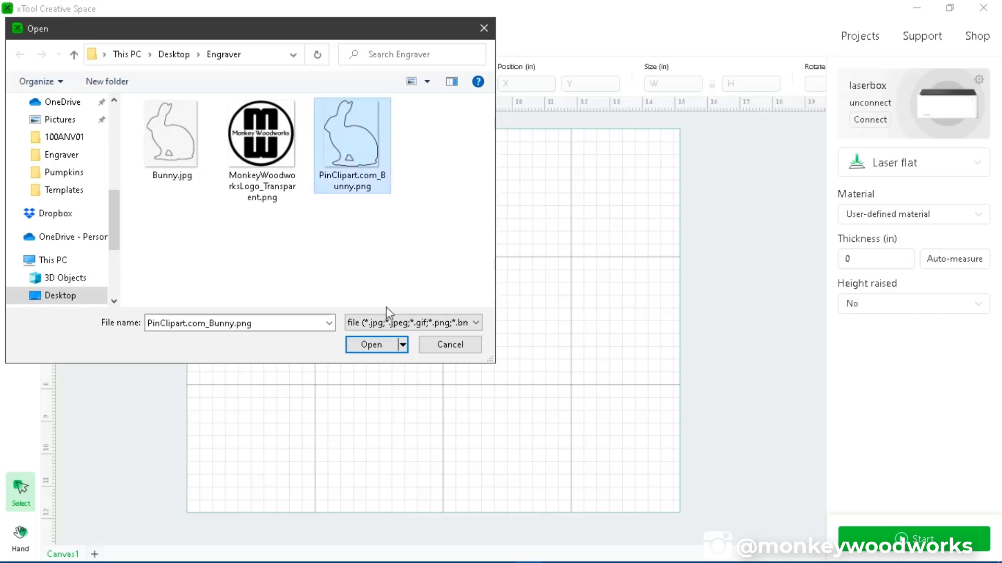
pyautogui.click(370, 347)
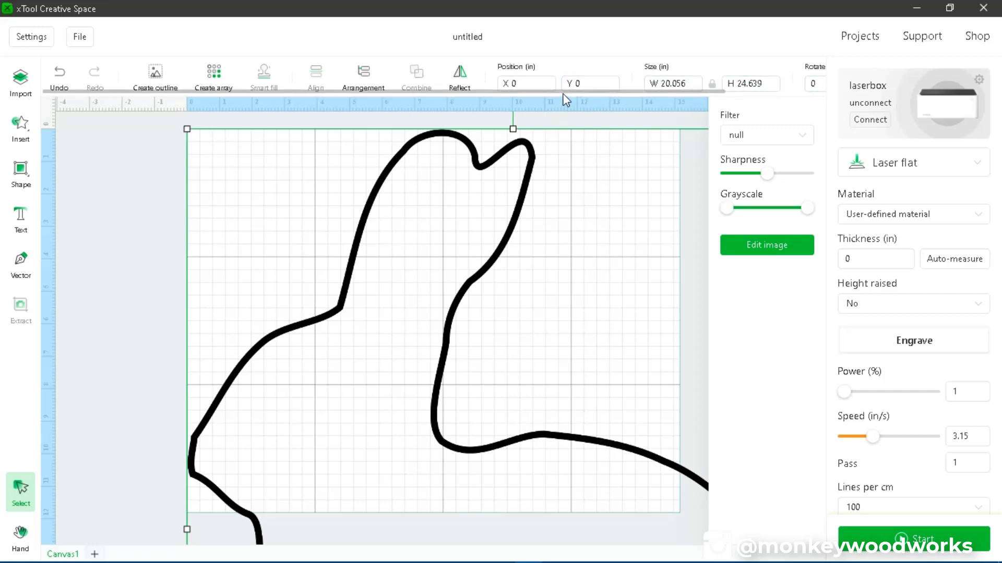
# Examine the imported bunny at different zoom levels to compare its full size with the work area
pyautogui.moveTo(558, 96); pyautogui.dragTo(737, 99)
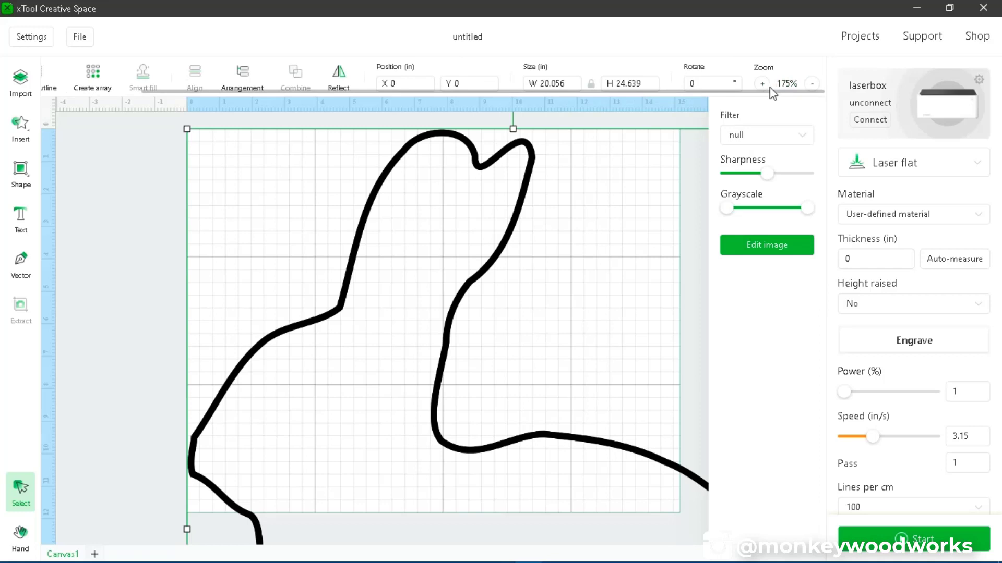
pyautogui.click(812, 84)
pyautogui.click(812, 84)
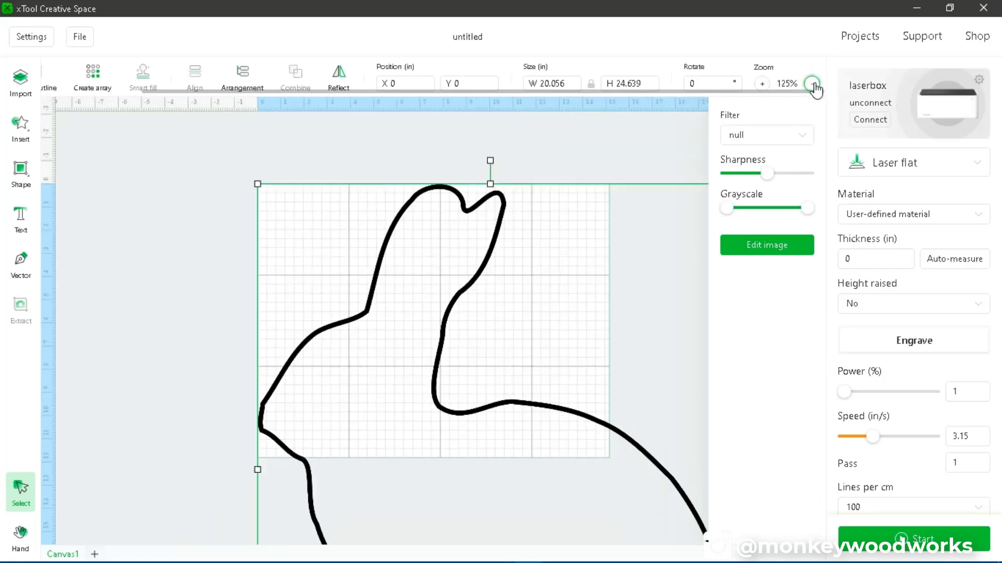
pyautogui.click(813, 84)
pyautogui.click(813, 84)
pyautogui.click(813, 84)
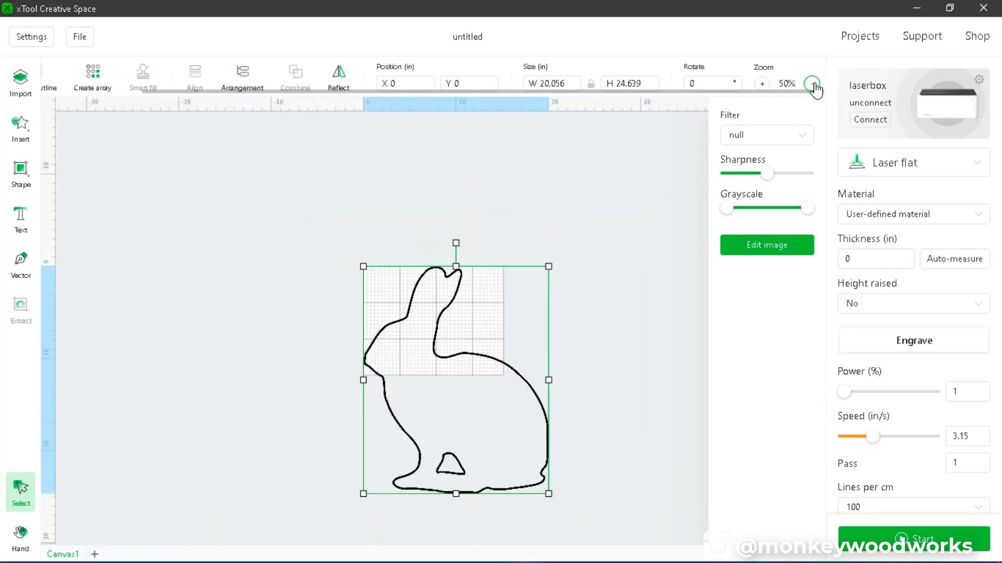
pyautogui.click(762, 84)
pyautogui.click(762, 84)
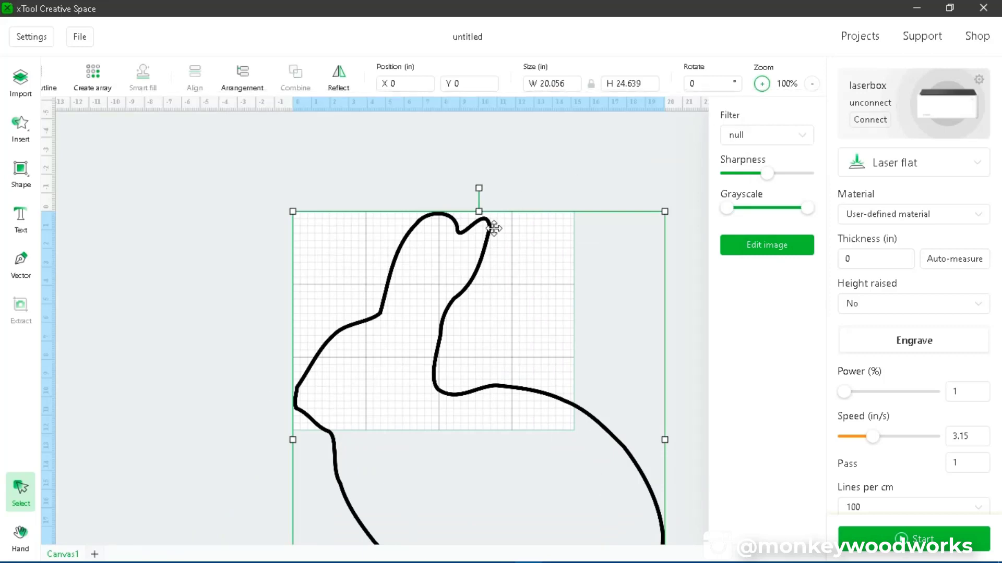
pyautogui.scroll(-6, 490, 242)
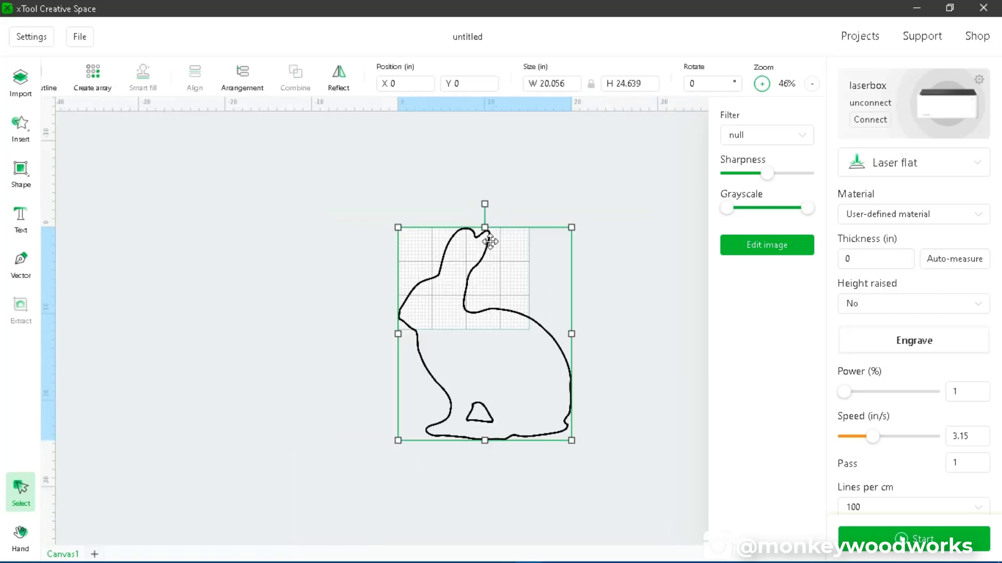
pyautogui.scroll(6, 489, 242)
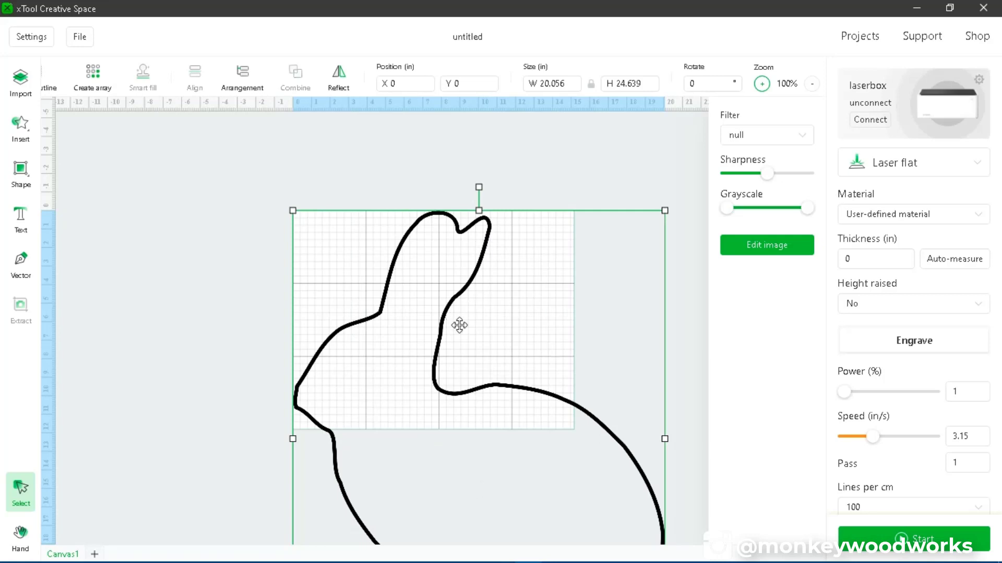
pyautogui.scroll(-6, 459, 325)
pyautogui.scroll(6, 460, 325)
pyautogui.scroll(2, 459, 325)
pyautogui.scroll(-6, 459, 325)
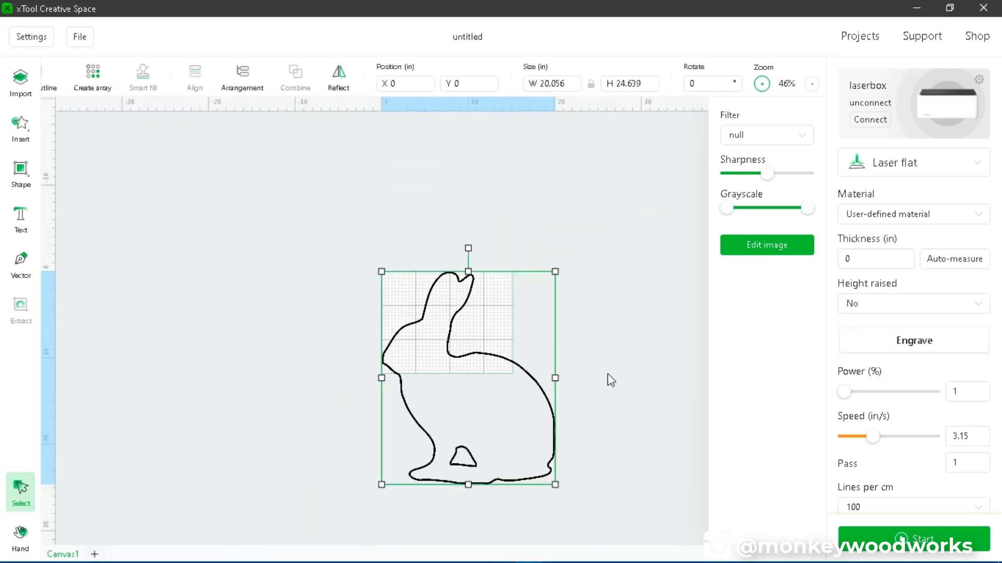
# Enlarge the bunny proportionally to about 20.9 by 25.7 in
pyautogui.click(508, 396)
pyautogui.click(508, 396)
pyautogui.moveTo(554, 485)
pyautogui.mouseDown()
pyautogui.moveTo(447, 352)
pyautogui.moveTo(494, 416)
pyautogui.moveTo(563, 477)
pyautogui.mouseUp()
pyautogui.click(584, 394)
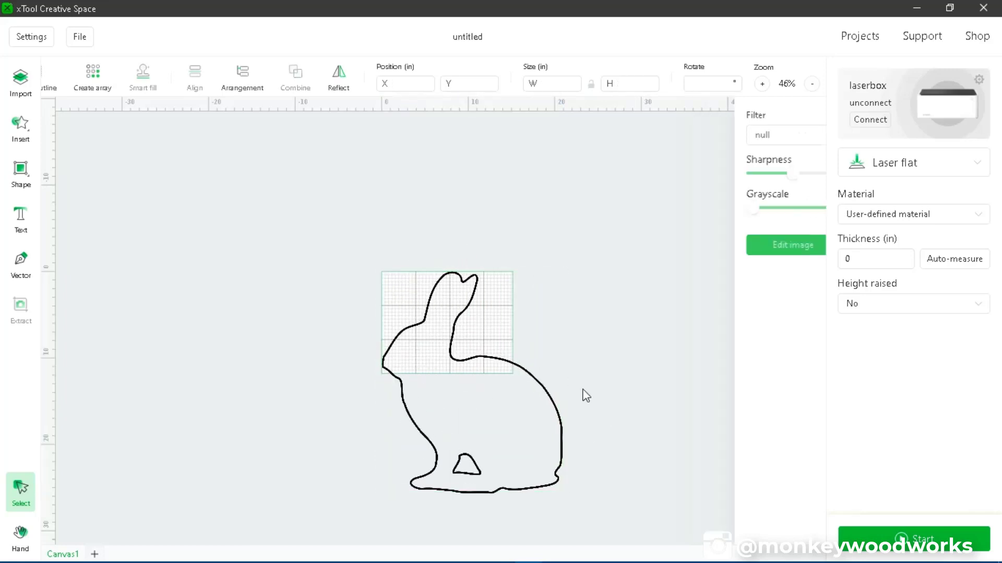
# Squash only the bunny's height to about 24.05 in, and undo that distortion
pyautogui.click(546, 389)
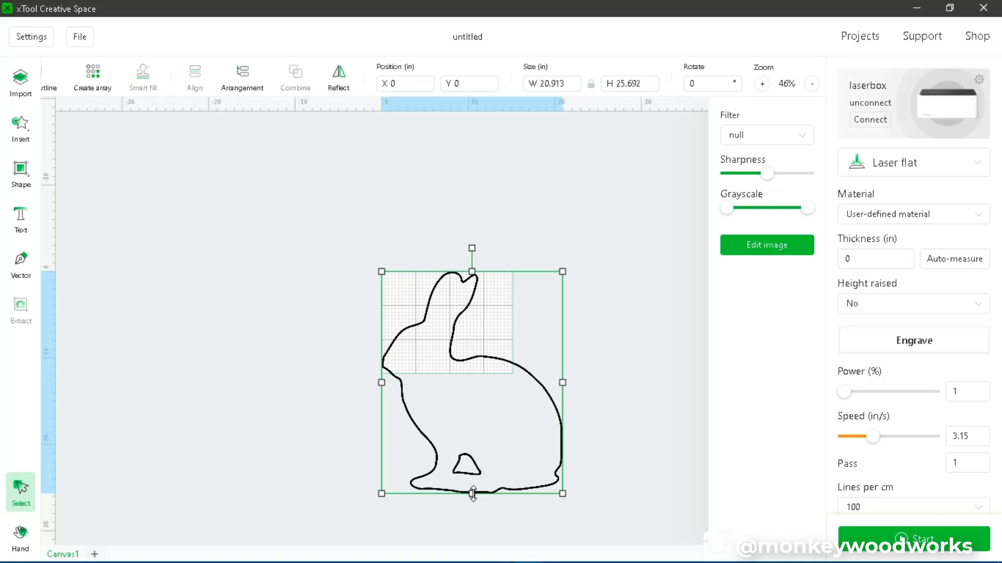
pyautogui.moveTo(473, 494)
pyautogui.mouseDown()
pyautogui.moveTo(467, 383)
pyautogui.moveTo(471, 479)
pyautogui.mouseUp()
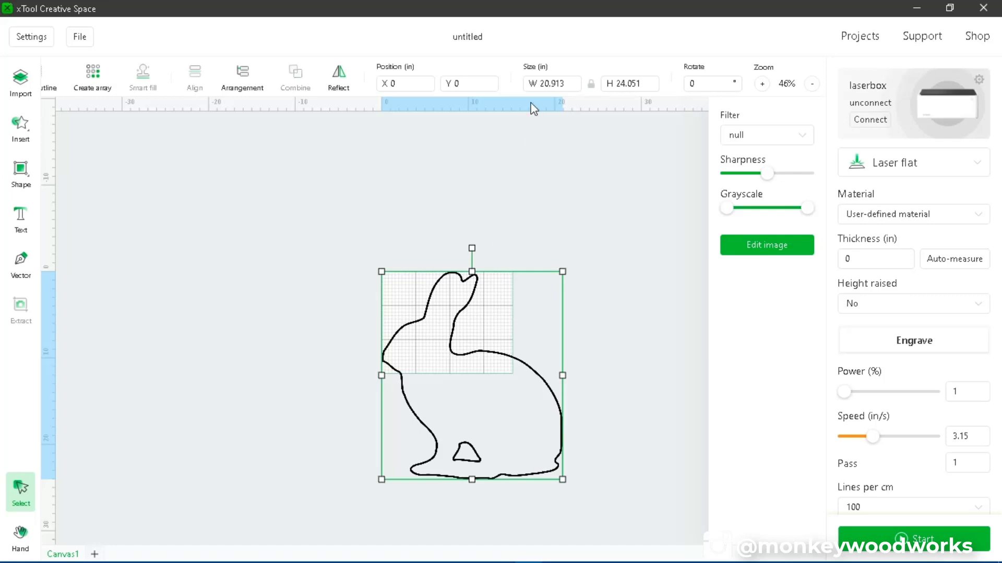
pyautogui.moveTo(521, 97); pyautogui.dragTo(375, 101)
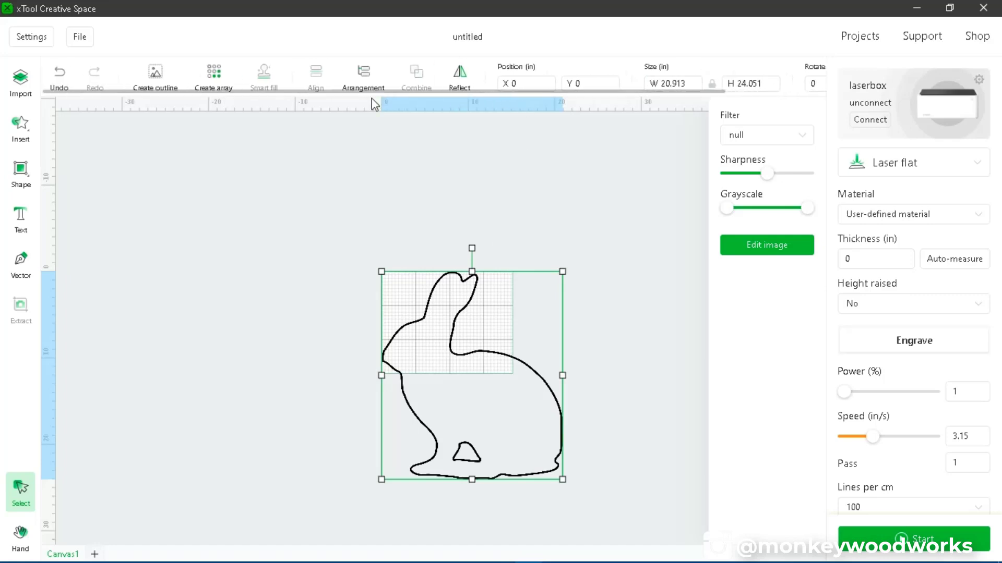
pyautogui.click(60, 76)
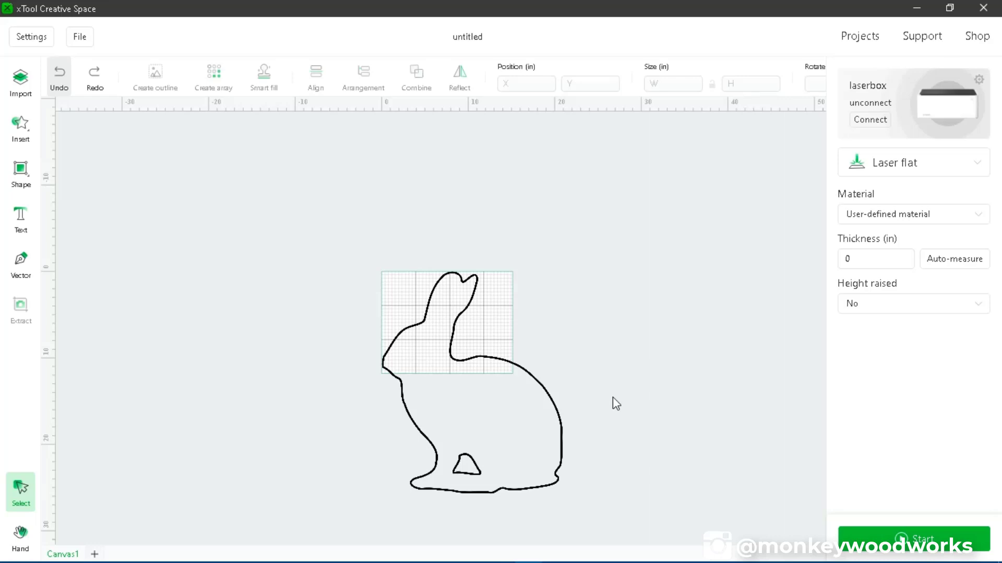
# Shrink the bunny proportionally to about 17.2 by 21.1 in
pyautogui.click(515, 433)
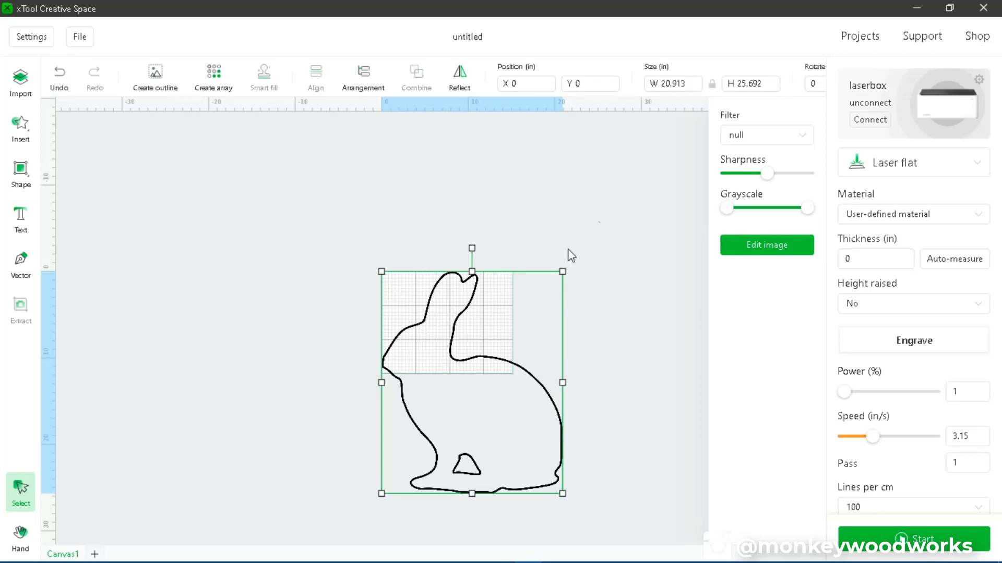
pyautogui.moveTo(562, 493); pyautogui.dragTo(531, 455)
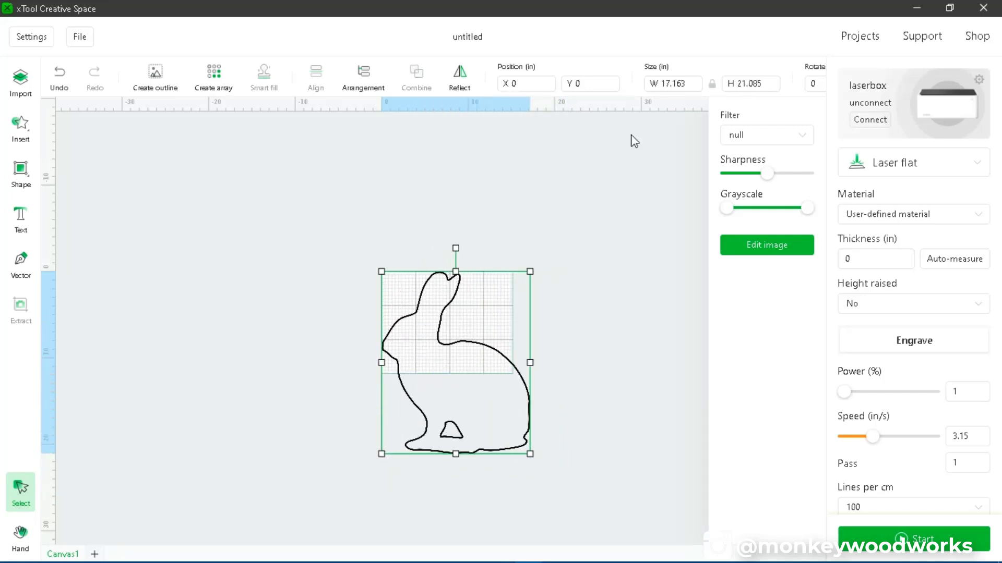
pyautogui.click(671, 84)
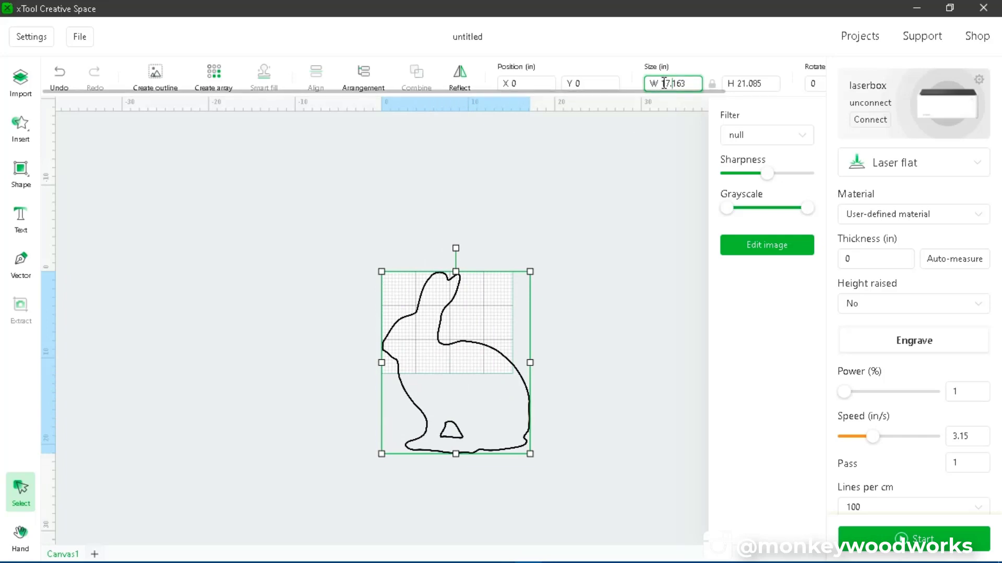
pyautogui.moveTo(661, 83); pyautogui.dragTo(791, 84)
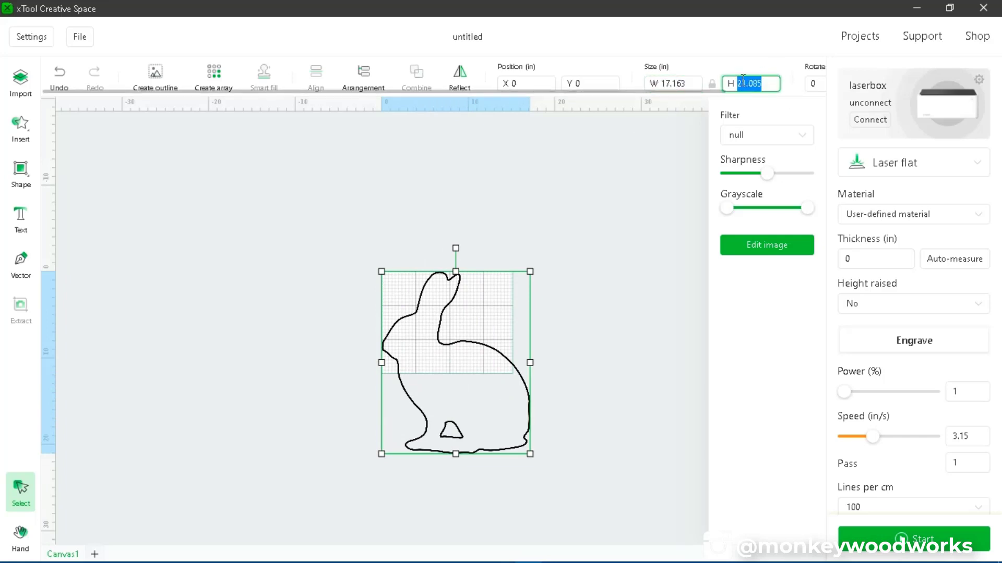
pyautogui.click(624, 194)
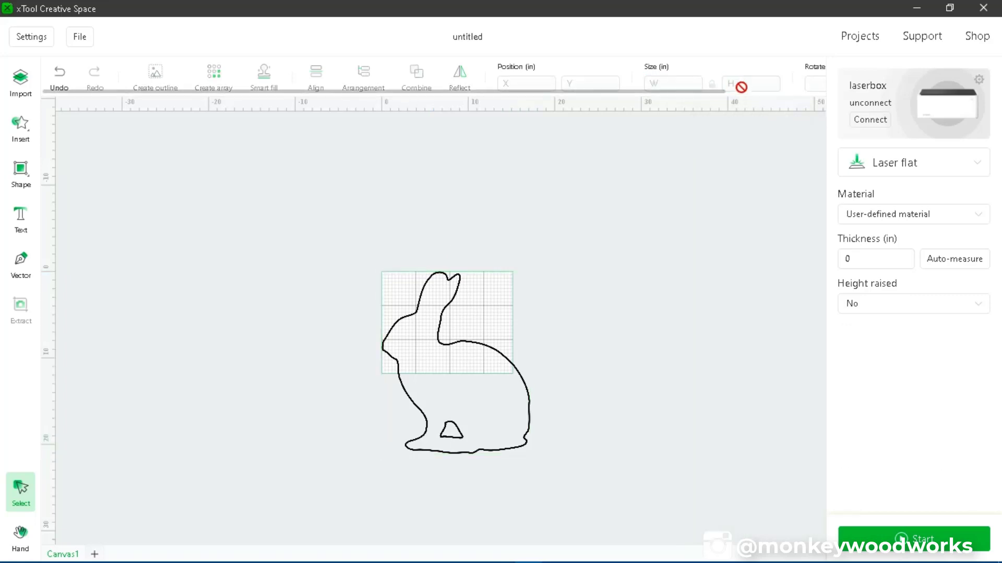
# Set the bunny's height to 5 in with its proportions locked
pyautogui.click(443, 405)
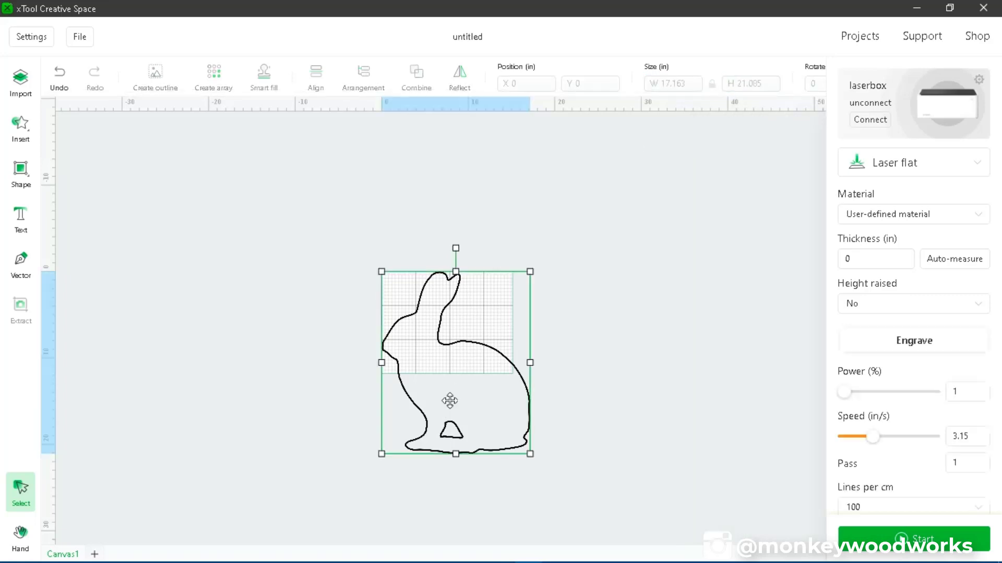
pyautogui.click(739, 84)
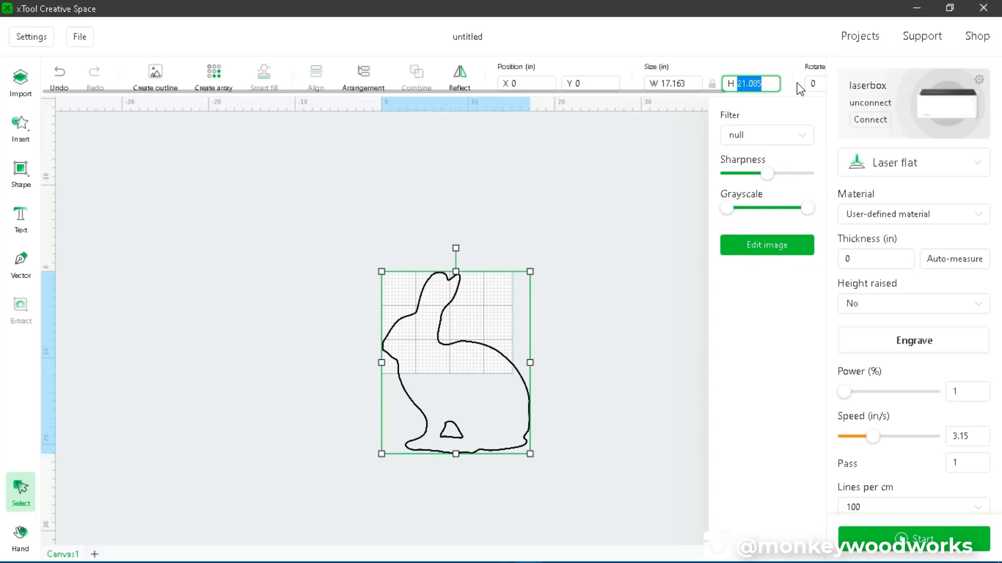
pyautogui.write('5')
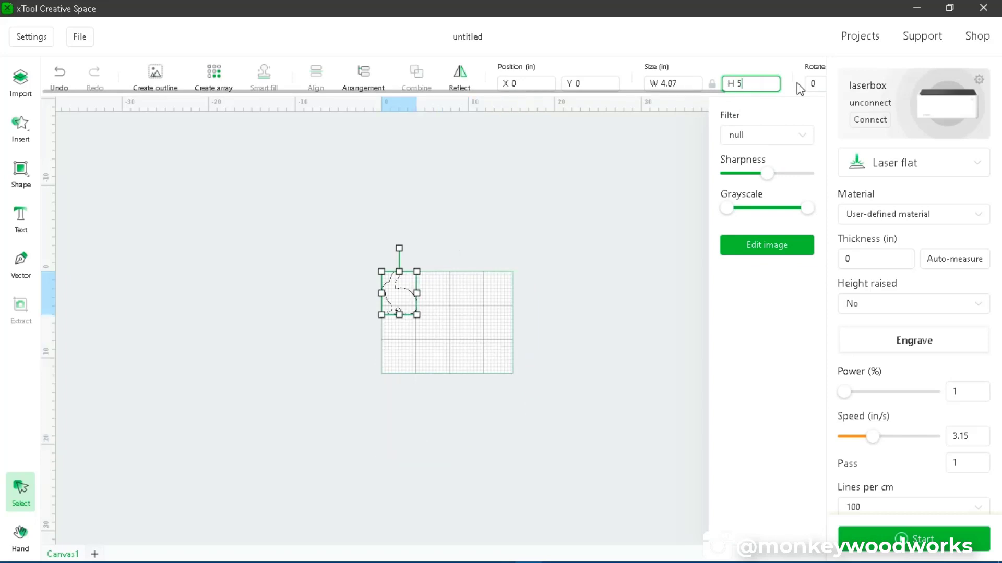
pyautogui.click(563, 284)
# Examine the bunny up close on the work area along with its width and height settings
pyautogui.scroll(-3, 395, 297)
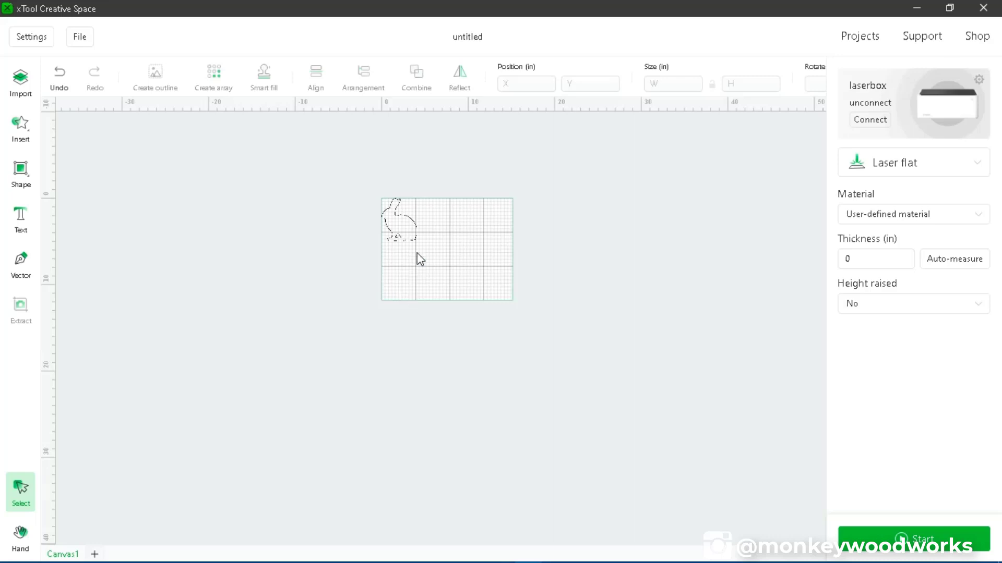
pyautogui.scroll(2, 413, 227)
pyautogui.scroll(3, 400, 229)
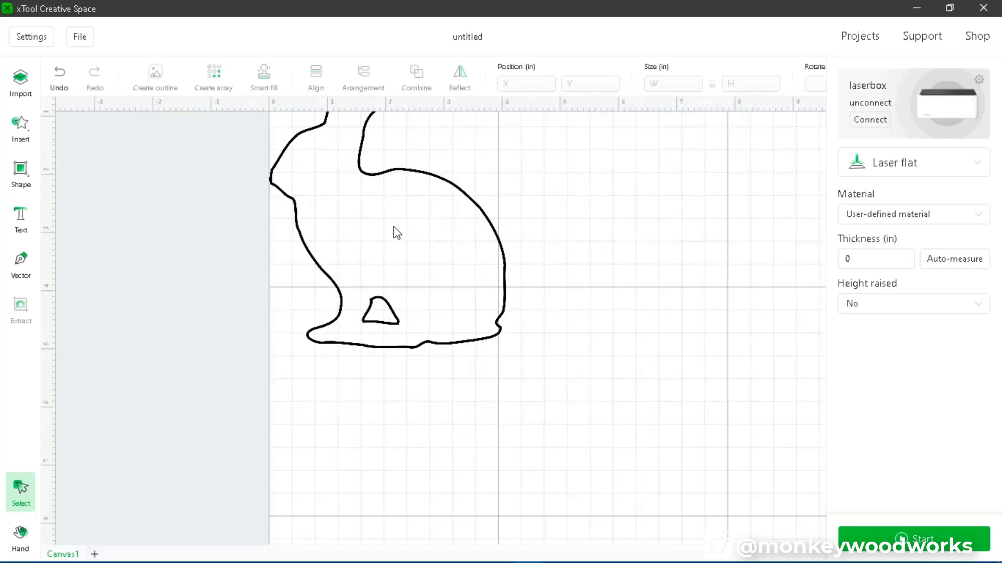
pyautogui.scroll(-1, 393, 230)
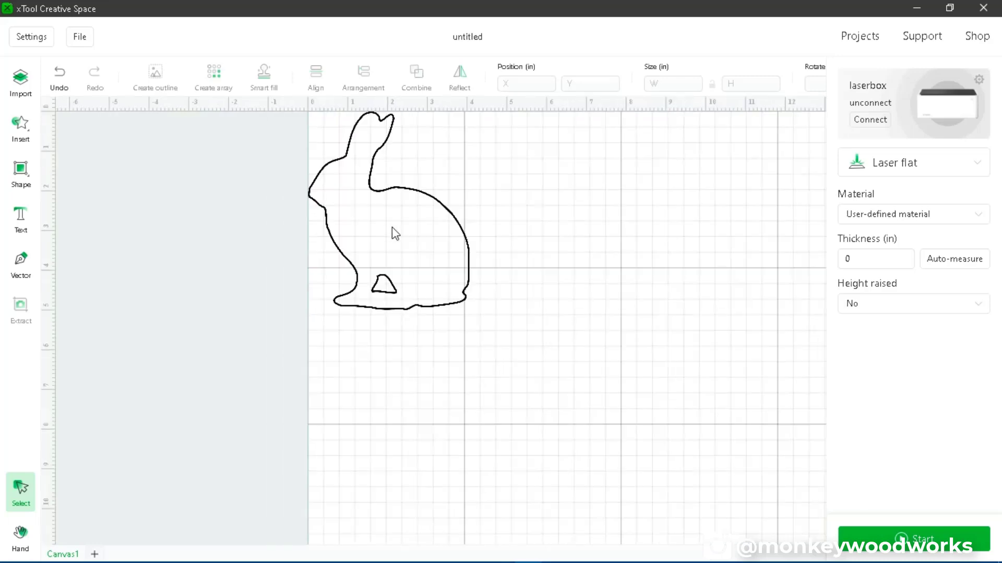
pyautogui.click(415, 258)
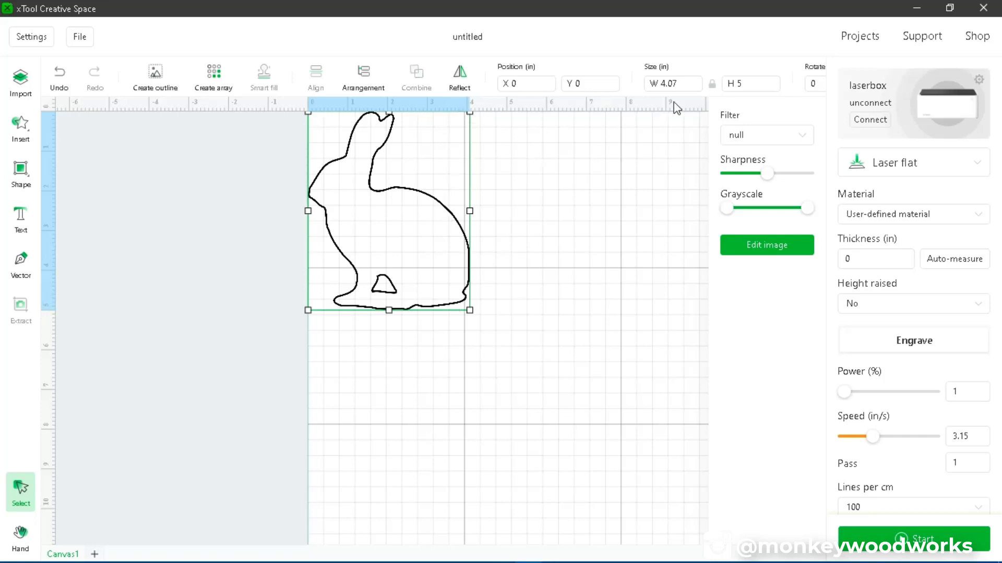
pyautogui.doubleClick(668, 84)
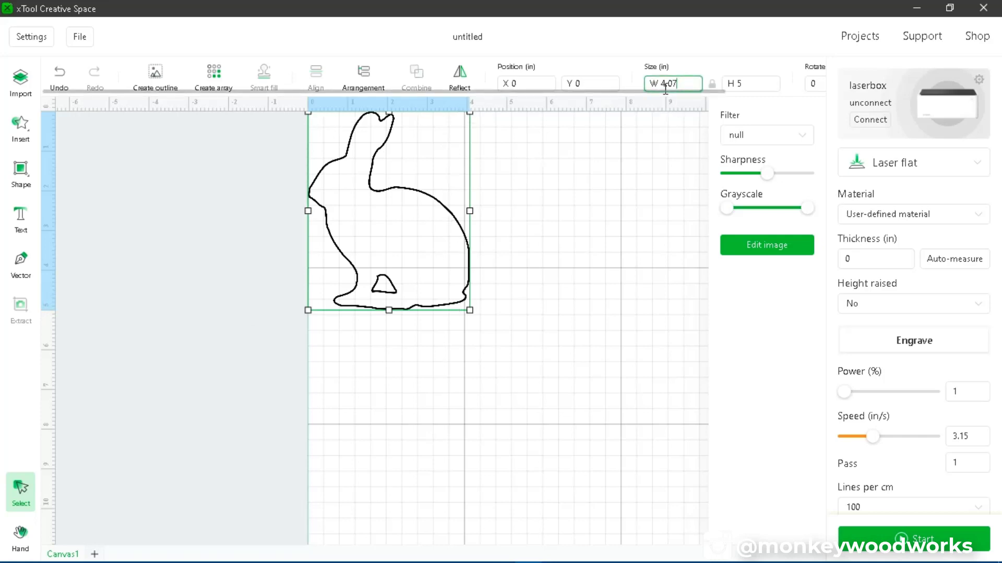
pyautogui.click(579, 249)
pyautogui.click(442, 249)
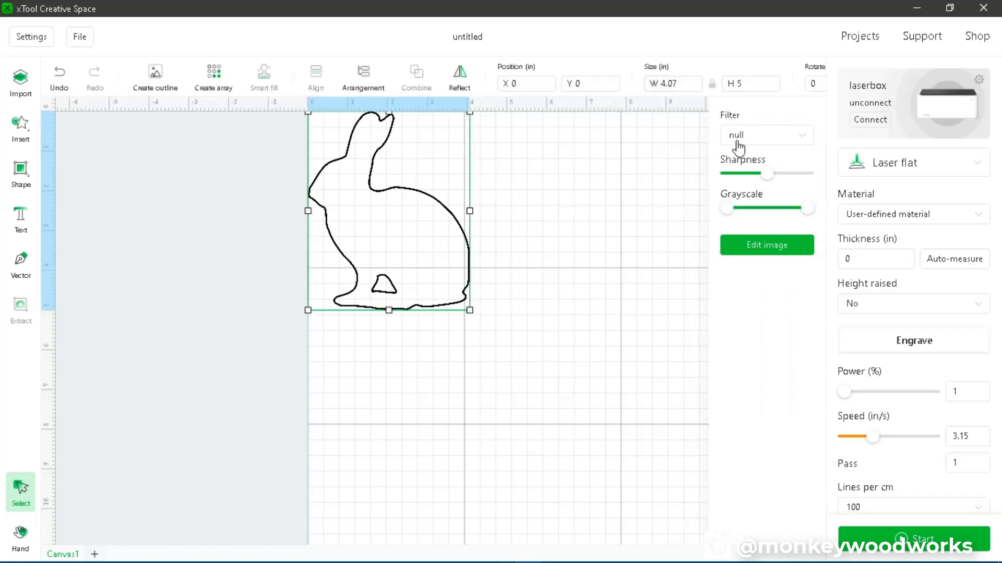
pyautogui.click(664, 84)
pyautogui.click(751, 84)
pyautogui.click(542, 200)
pyautogui.click(460, 209)
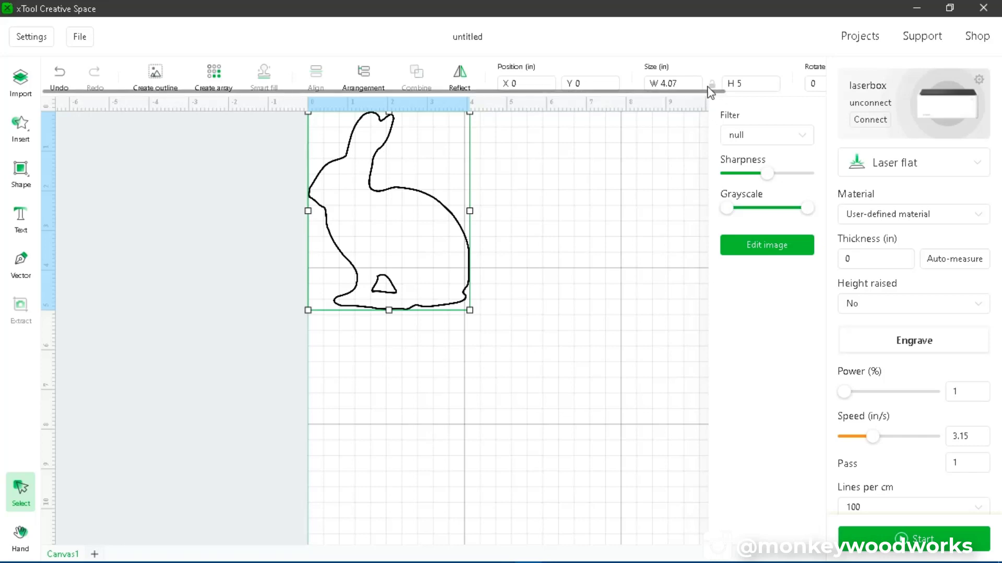
# Set only the bunny's width to 4 in
pyautogui.click(667, 84)
pyautogui.moveTo(678, 85); pyautogui.dragTo(699, 85)
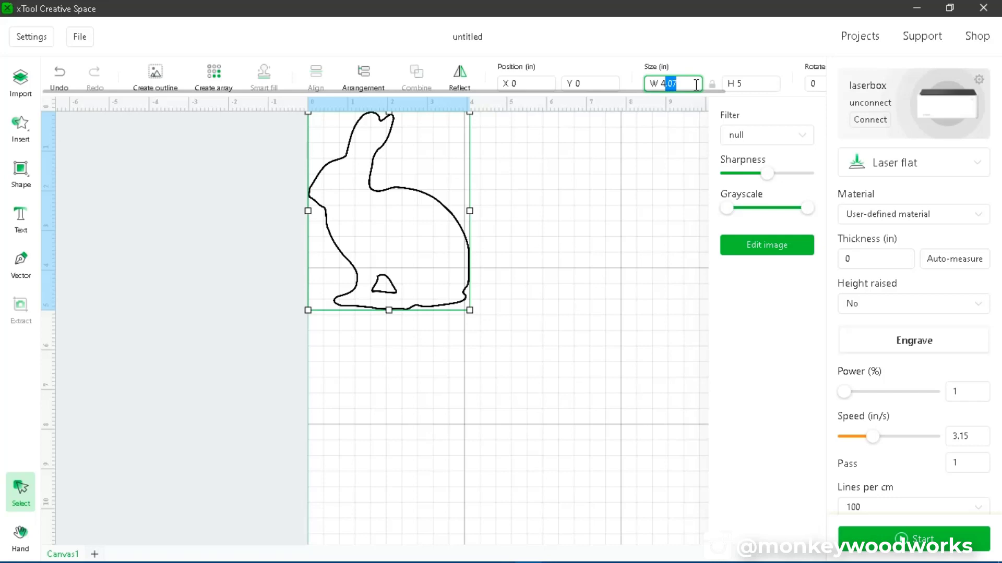
pyautogui.press('BackSpace')
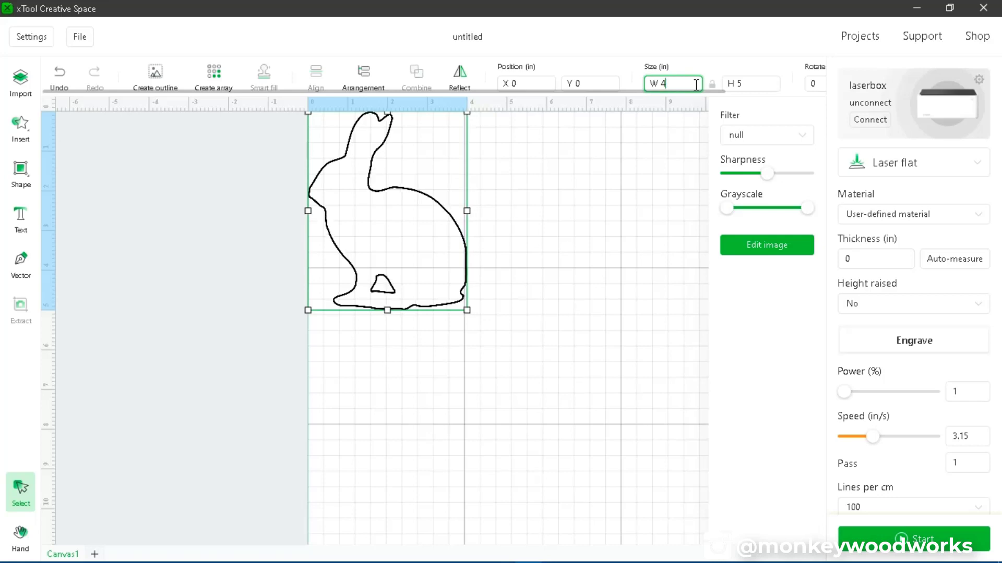
pyautogui.click(662, 147)
pyautogui.click(447, 264)
pyautogui.click(625, 185)
pyautogui.click(395, 275)
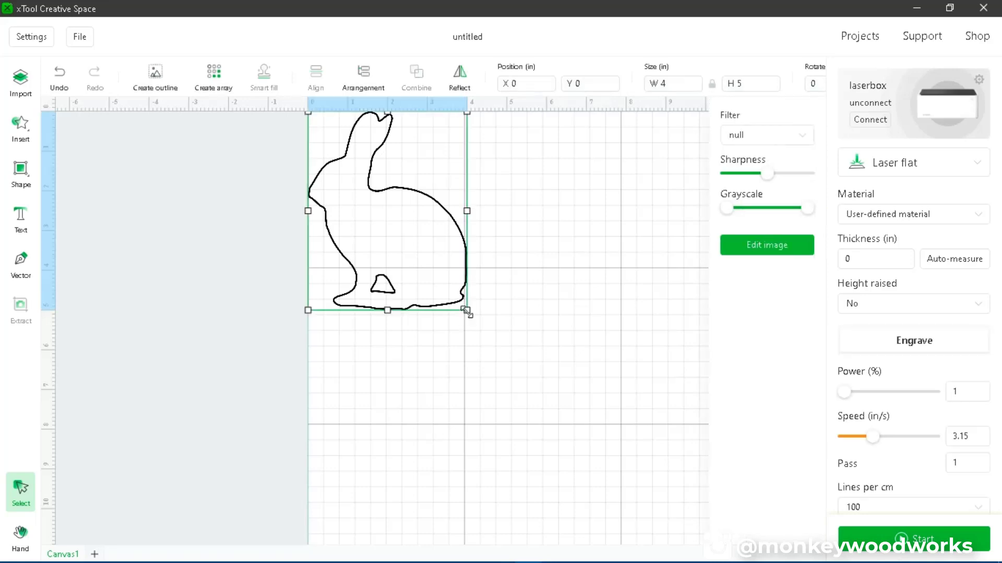
# Shrink the bunny proportionally to about 3.4 by 4.2 in and move it to about X 4.2, Y 3.0 in
pyautogui.moveTo(466, 311); pyautogui.dragTo(439, 279)
pyautogui.click(511, 168)
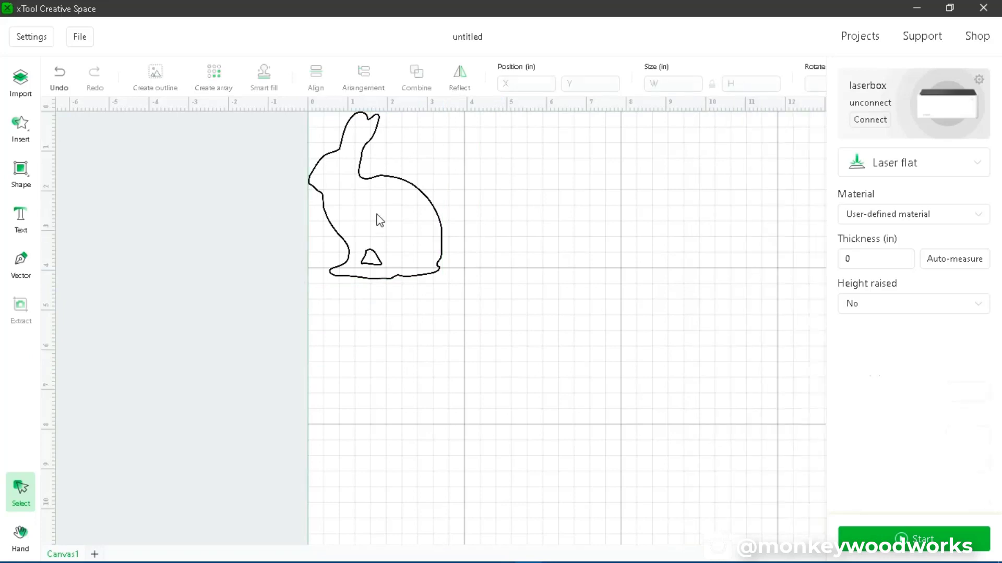
pyautogui.moveTo(379, 220); pyautogui.dragTo(524, 330)
pyautogui.click(224, 258)
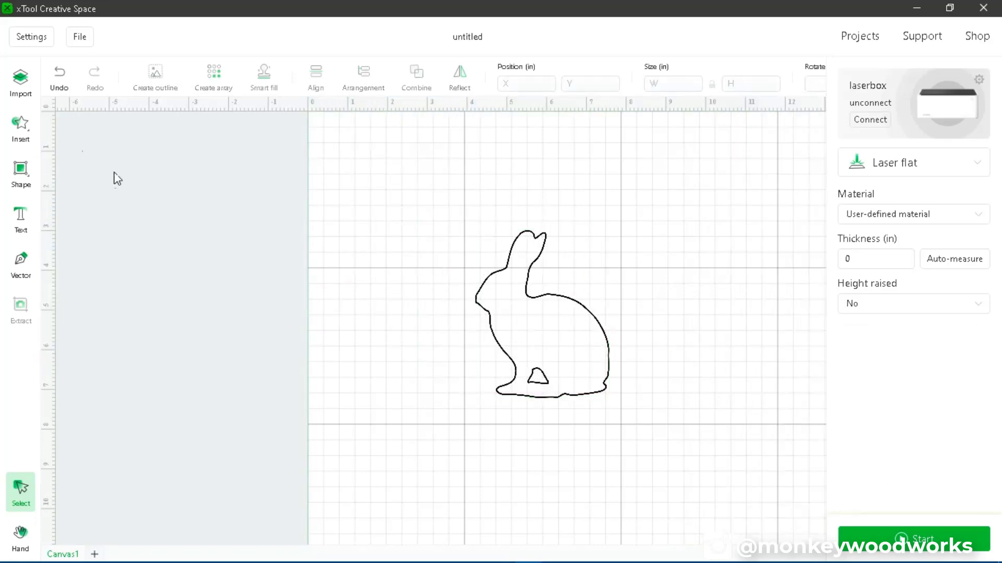
# Draw a slightly sloping straight line above the bunny, about 6.8 in wide and 0.9 in high
pyautogui.click(33, 135)
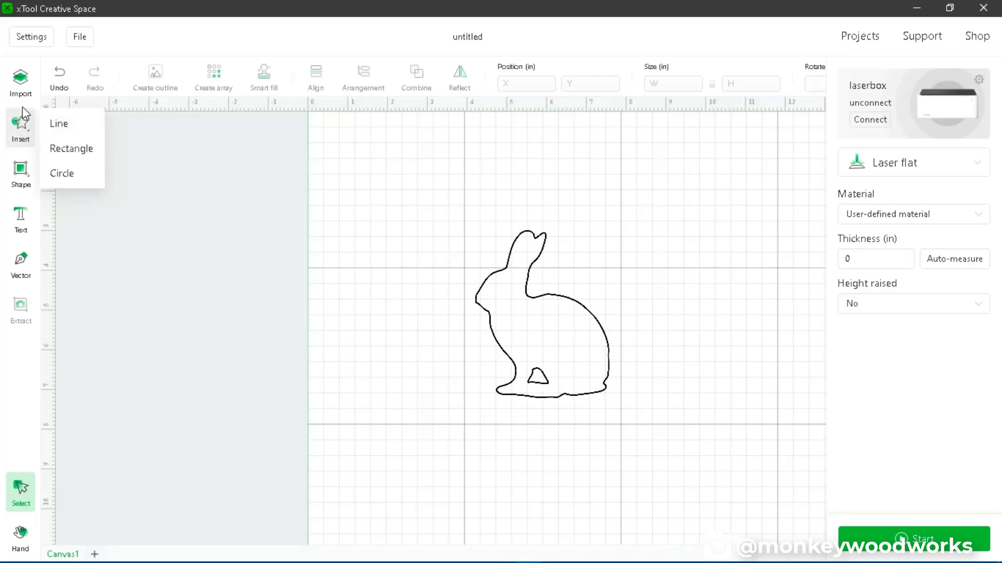
pyautogui.click(22, 128)
pyautogui.click(22, 129)
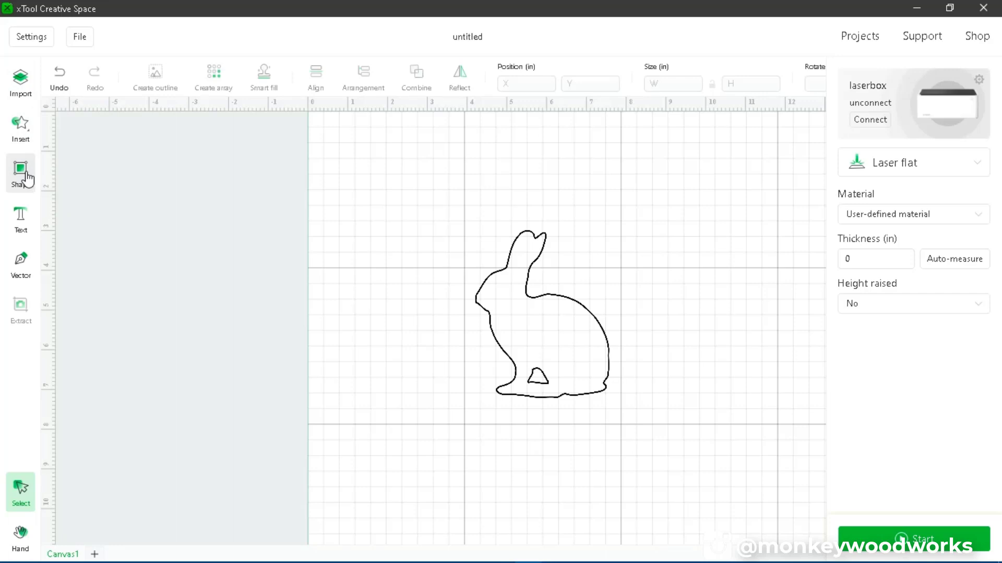
pyautogui.click(518, 332)
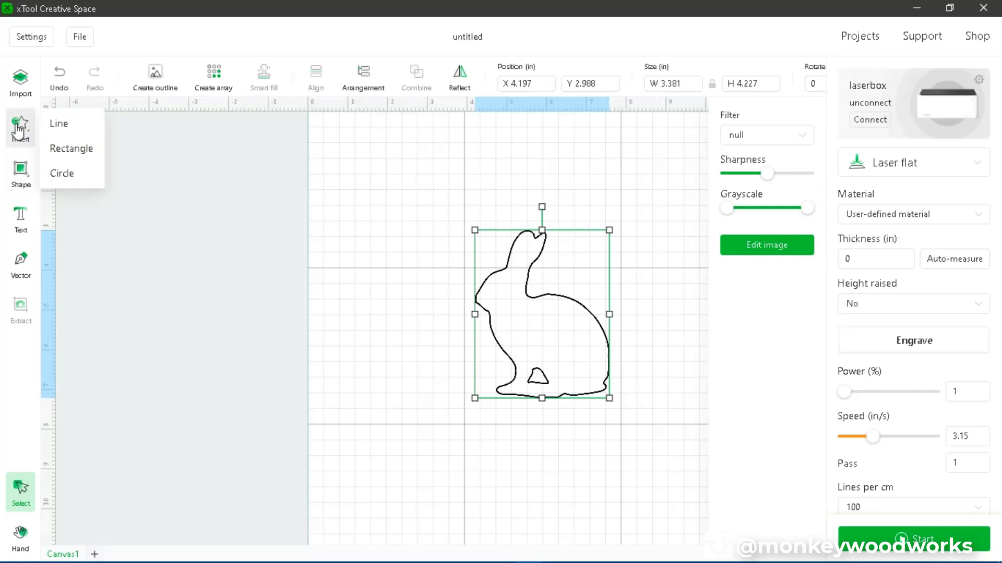
pyautogui.moveTo(20, 130)
pyautogui.click(59, 124)
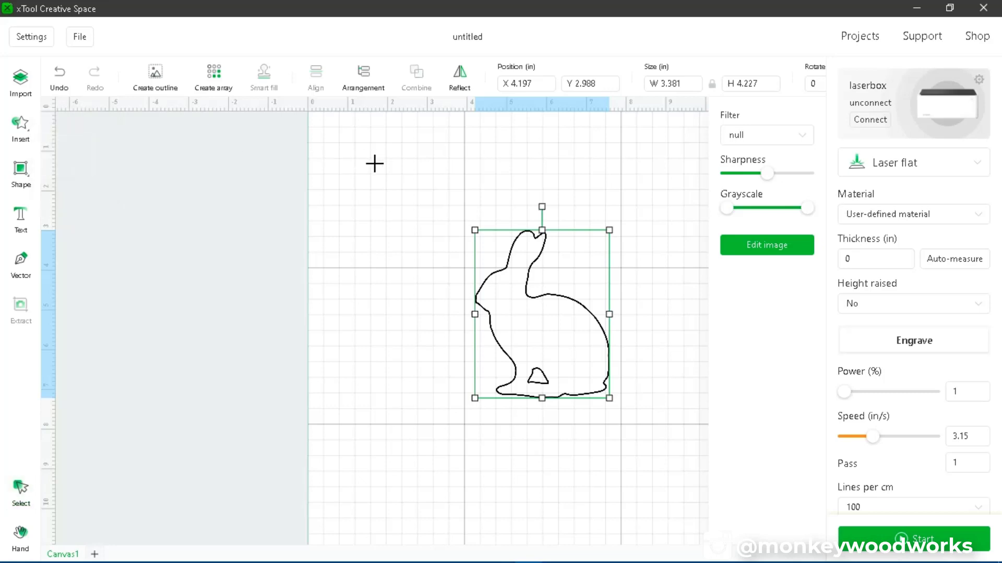
pyautogui.moveTo(26, 134)
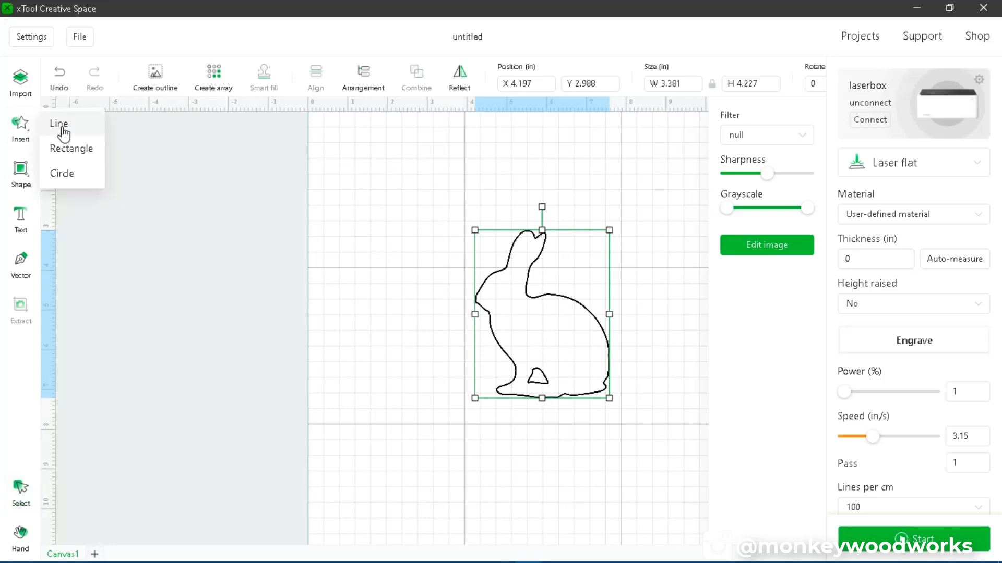
pyautogui.click(59, 125)
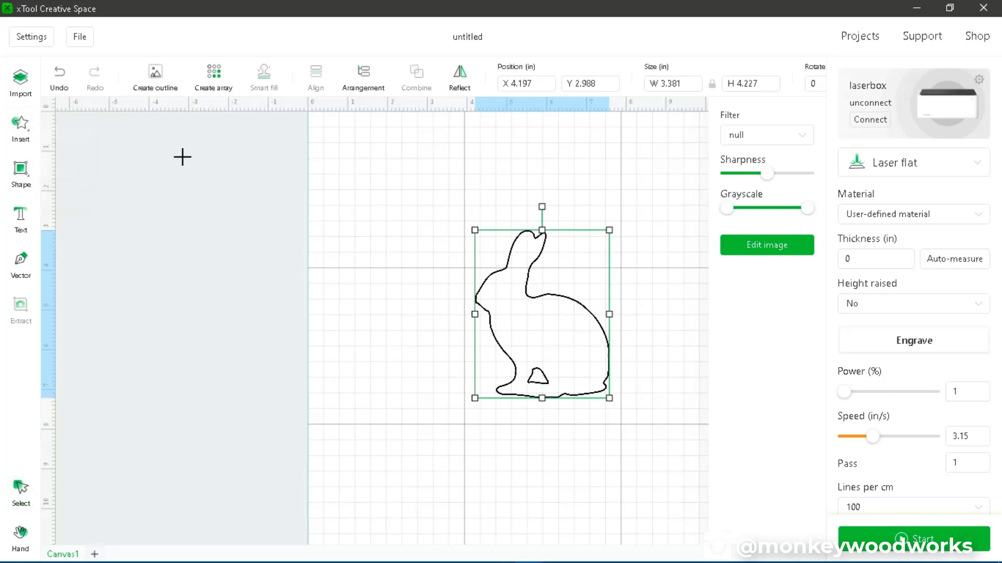
pyautogui.click(365, 159)
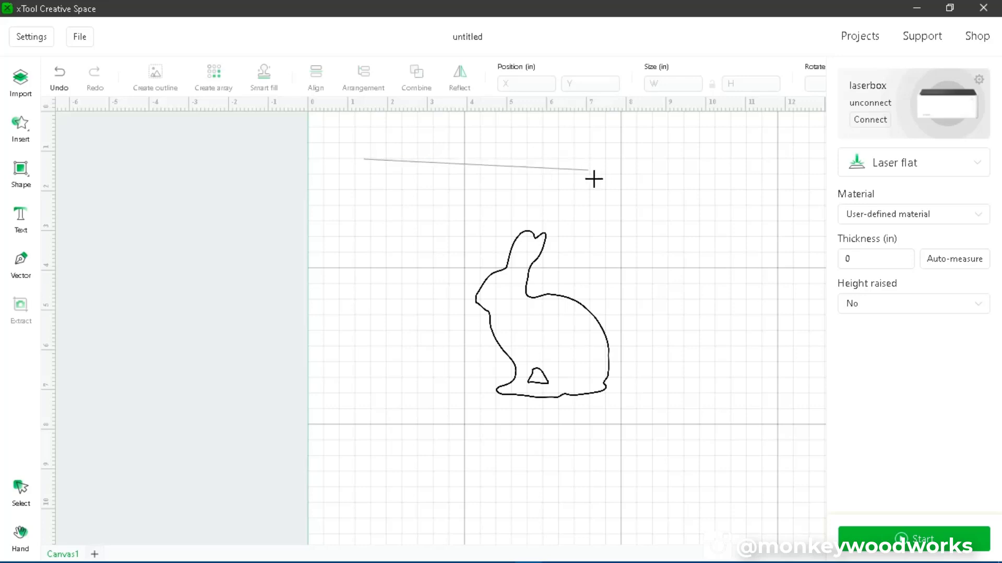
pyautogui.doubleClick(631, 192)
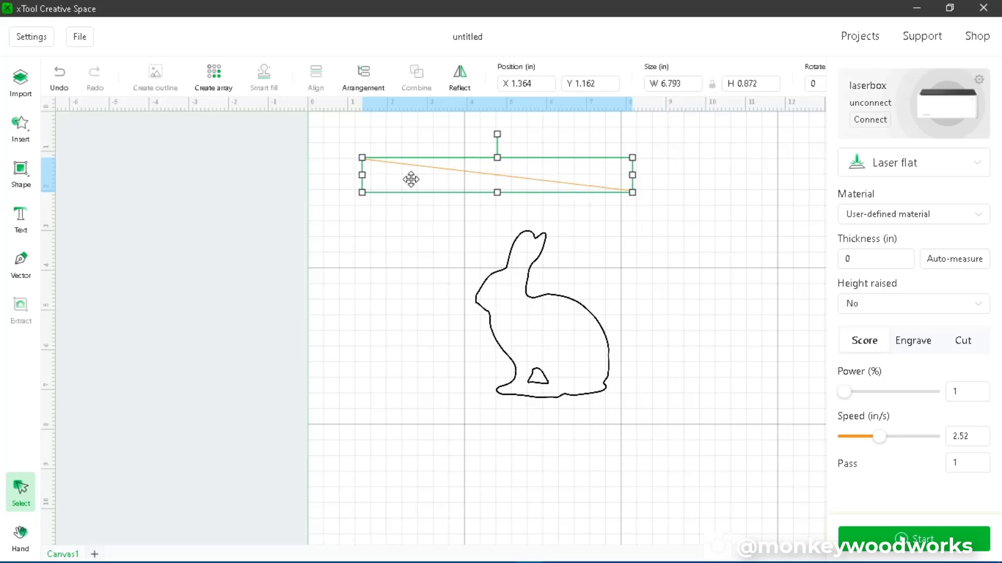
# Delete the sloping line above the bunny
pyautogui.click(409, 221)
pyautogui.click(404, 167)
pyautogui.press('Delete')
# Draw a rectangle about 6.1 by 1.4 in above the bunny
pyautogui.click(29, 127)
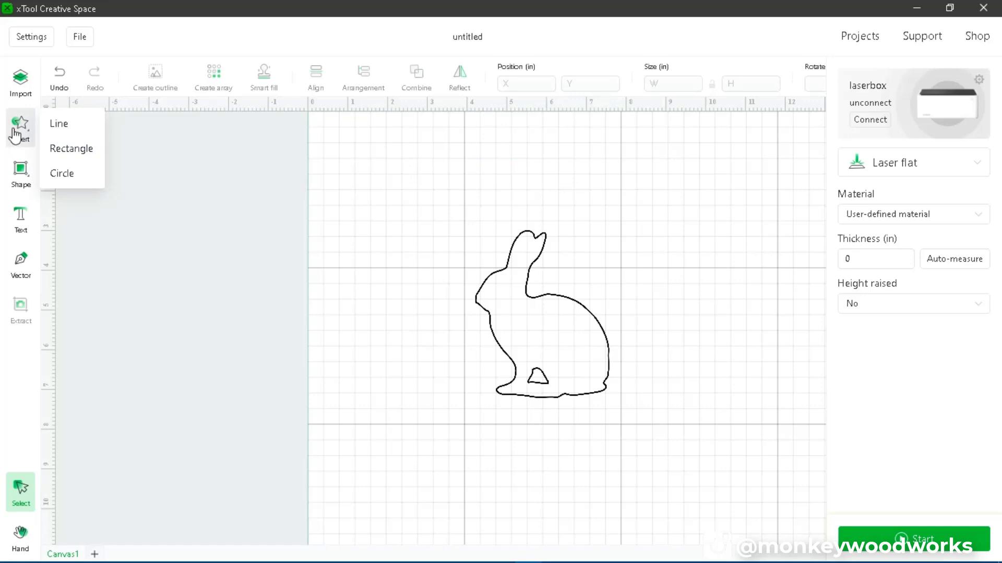
pyautogui.click(61, 151)
pyautogui.moveTo(374, 149); pyautogui.dragTo(617, 204)
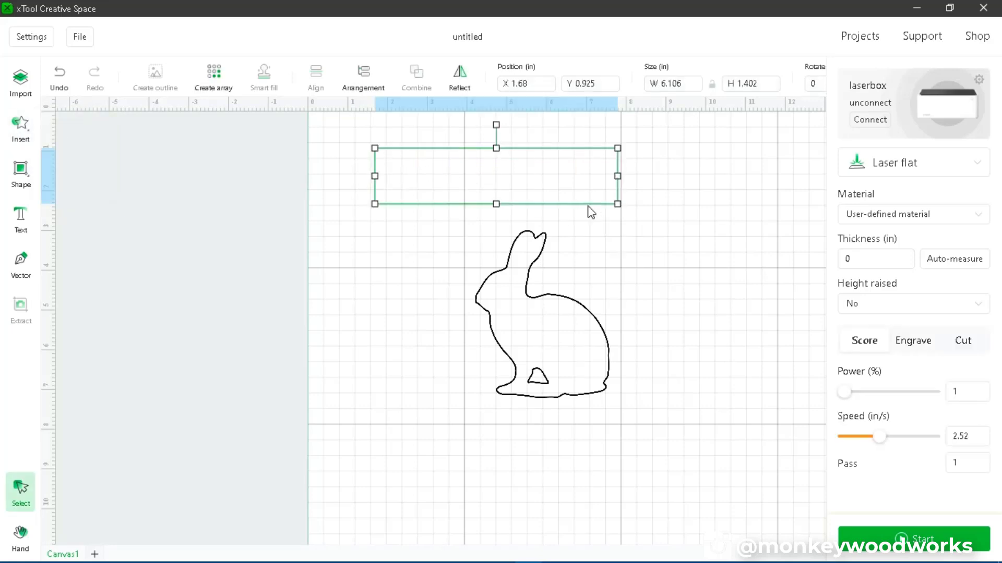
# Set the rectangle's width and height to 4 in each and move it to the bunny's upper right
pyautogui.click(667, 84)
pyautogui.doubleClick(664, 84)
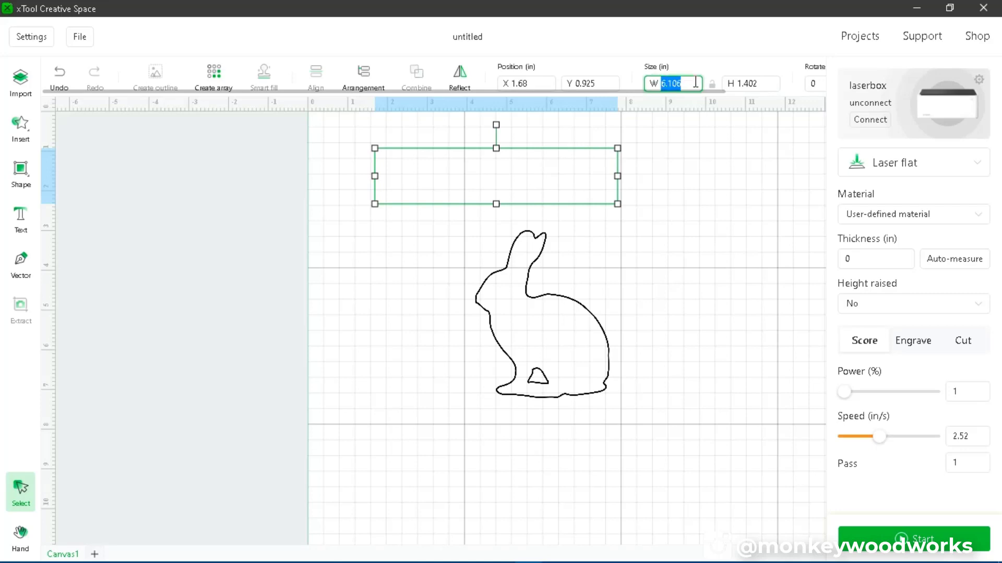
pyautogui.click(662, 84)
pyautogui.moveTo(664, 84); pyautogui.dragTo(692, 82)
pyautogui.write('4')
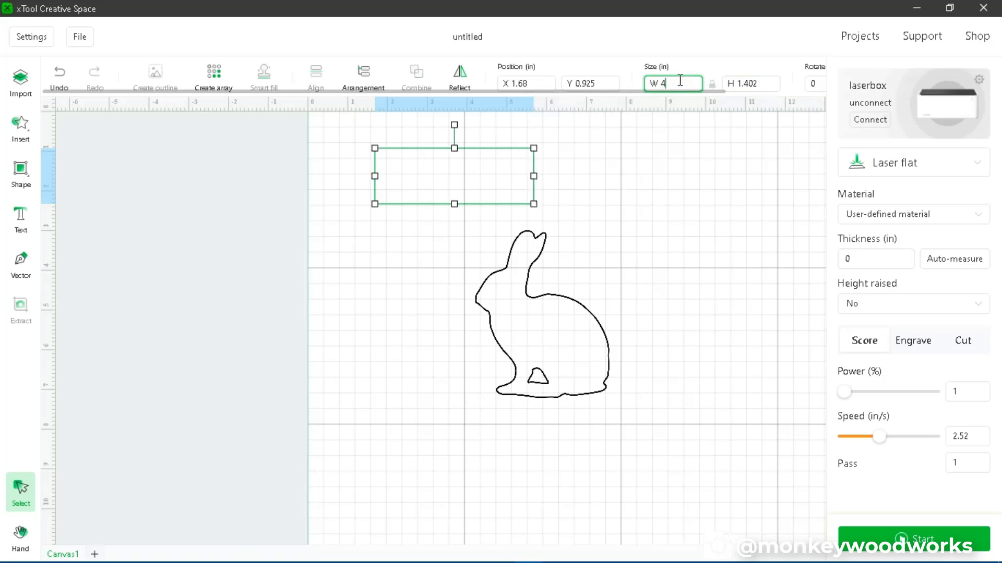
pyautogui.moveTo(739, 81); pyautogui.dragTo(766, 79)
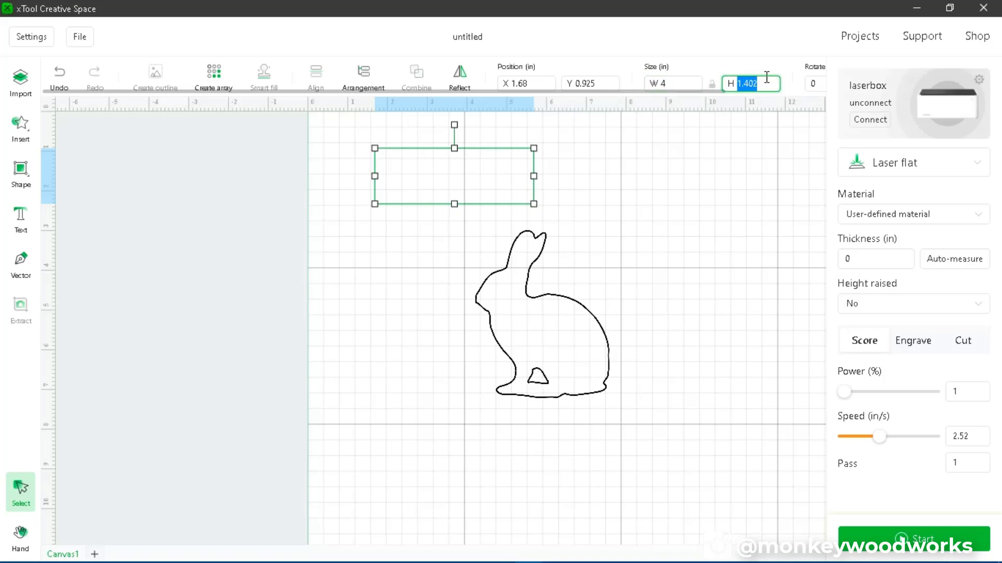
pyautogui.write('4')
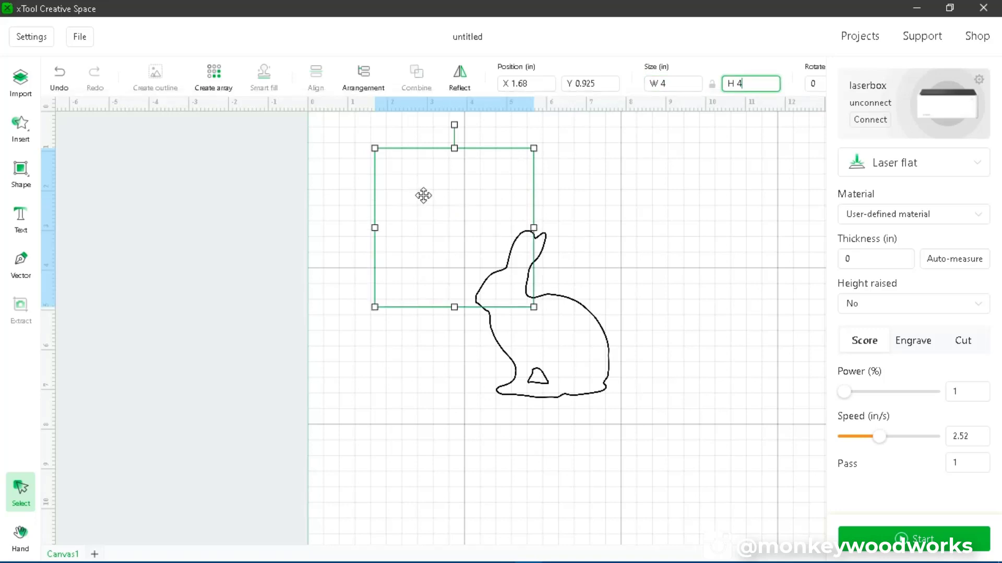
pyautogui.moveTo(422, 197); pyautogui.dragTo(668, 256)
pyautogui.click(686, 368)
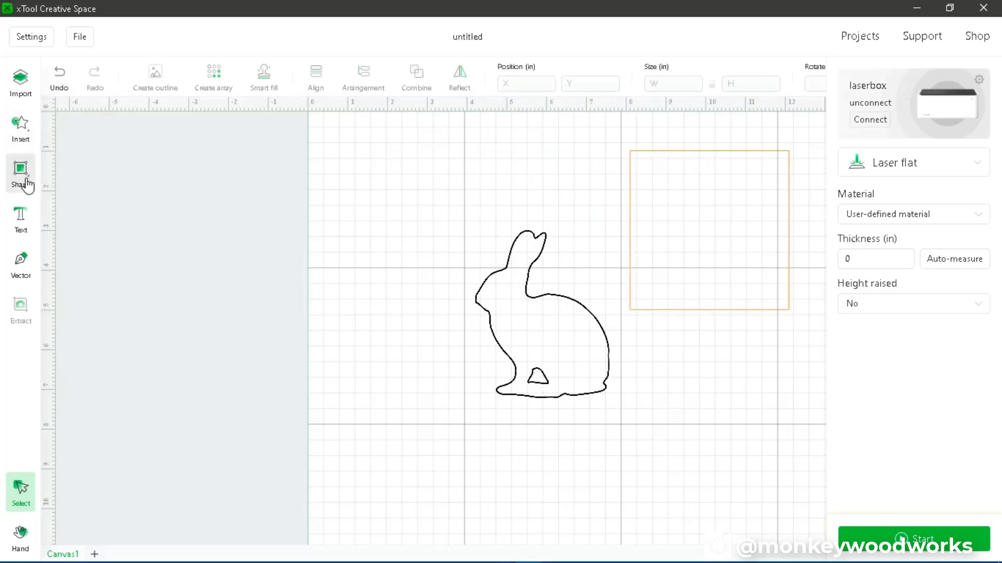
# Add a heart from the shape library and move it above and left of the bunny, at about X 1.6, Y 1.1 in
pyautogui.moveTo(27, 184)
pyautogui.scroll(-10, 114, 261)
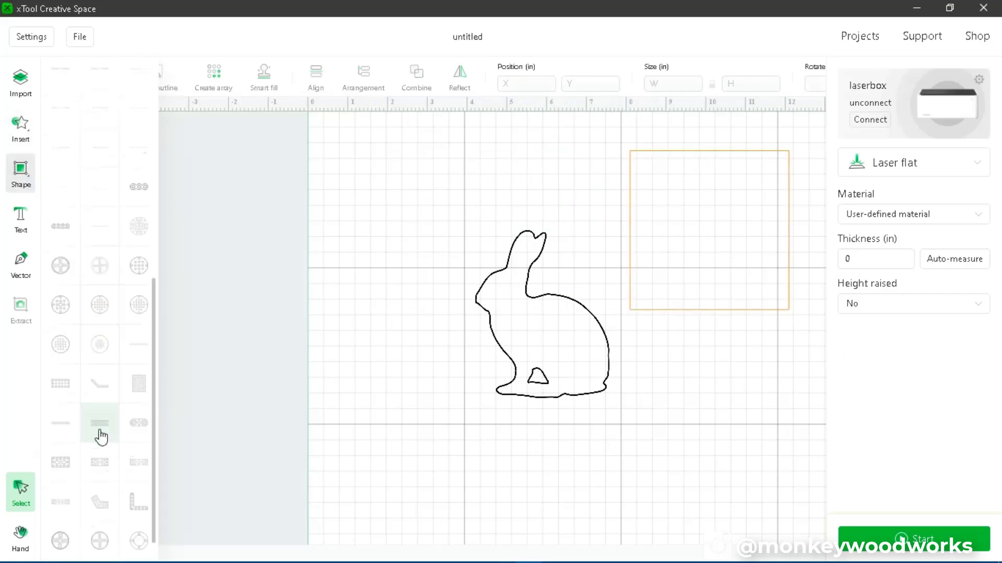
pyautogui.scroll(-1, 101, 449)
pyautogui.scroll(2, 107, 381)
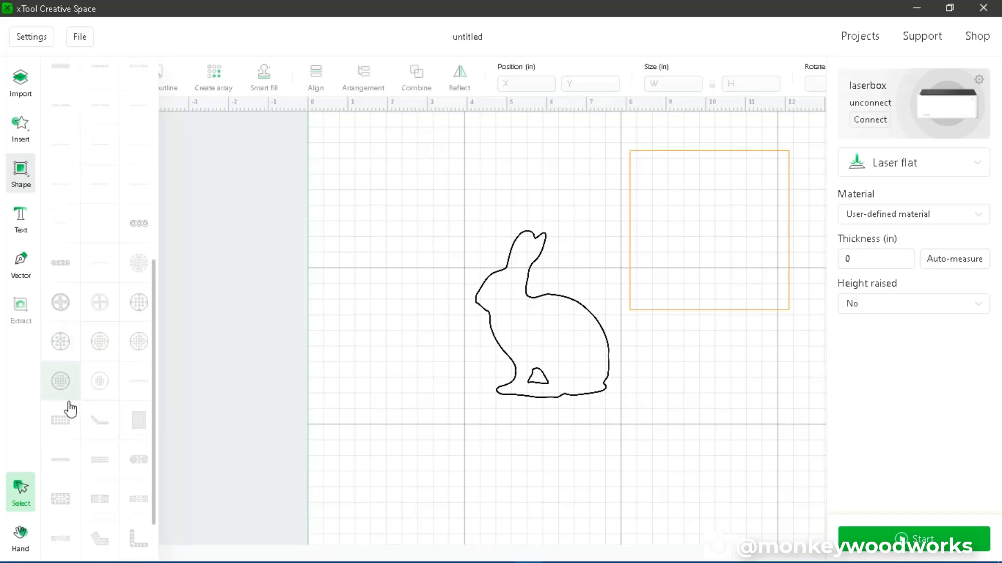
pyautogui.scroll(8, 105, 425)
pyautogui.scroll(3, 105, 426)
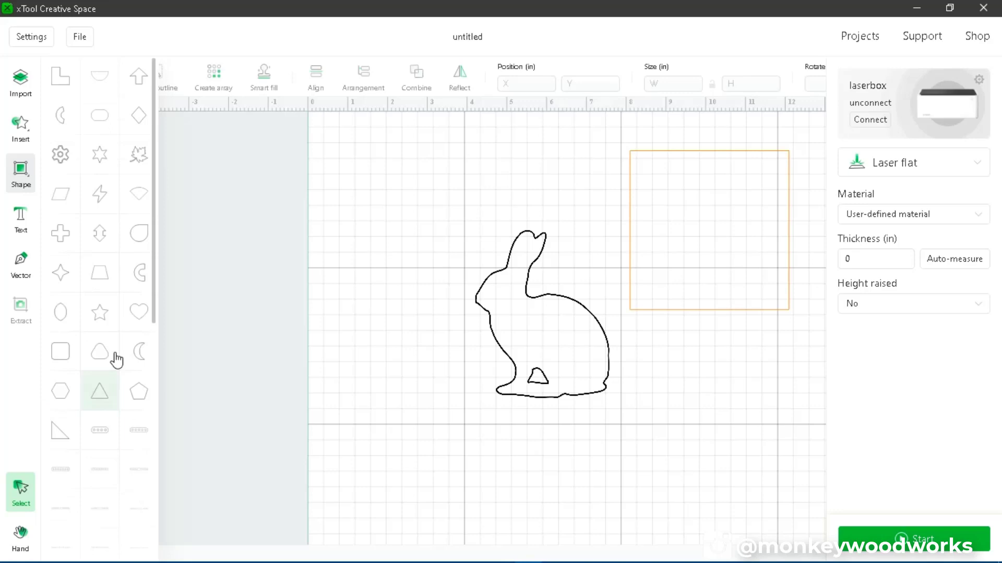
pyautogui.click(137, 313)
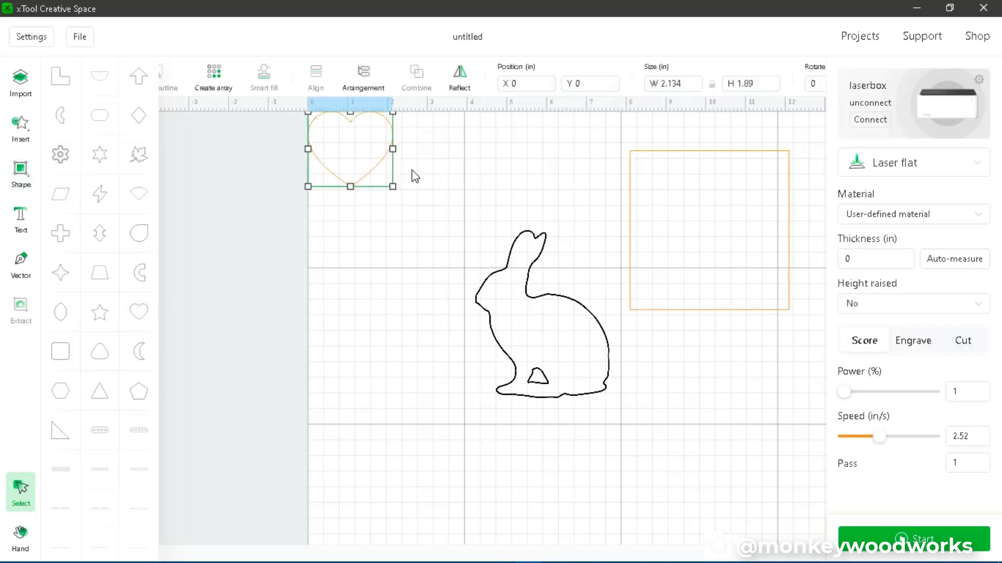
pyautogui.moveTo(347, 159); pyautogui.dragTo(411, 201)
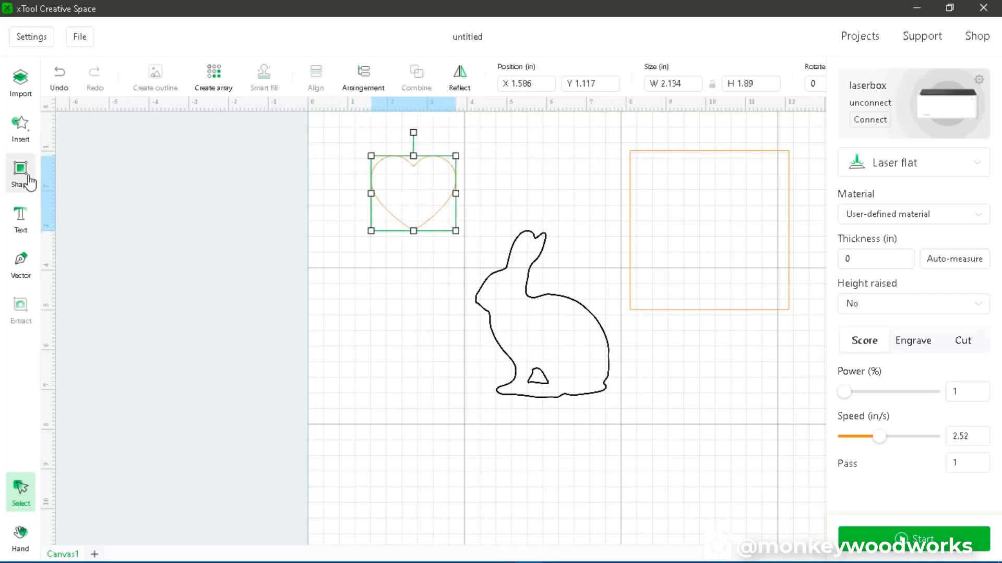
# Copy the heart, paste two duplicates, and move one of them below the original at about X 1.06, Y 3.61 in
pyautogui.click(21, 172)
pyautogui.click(414, 205)
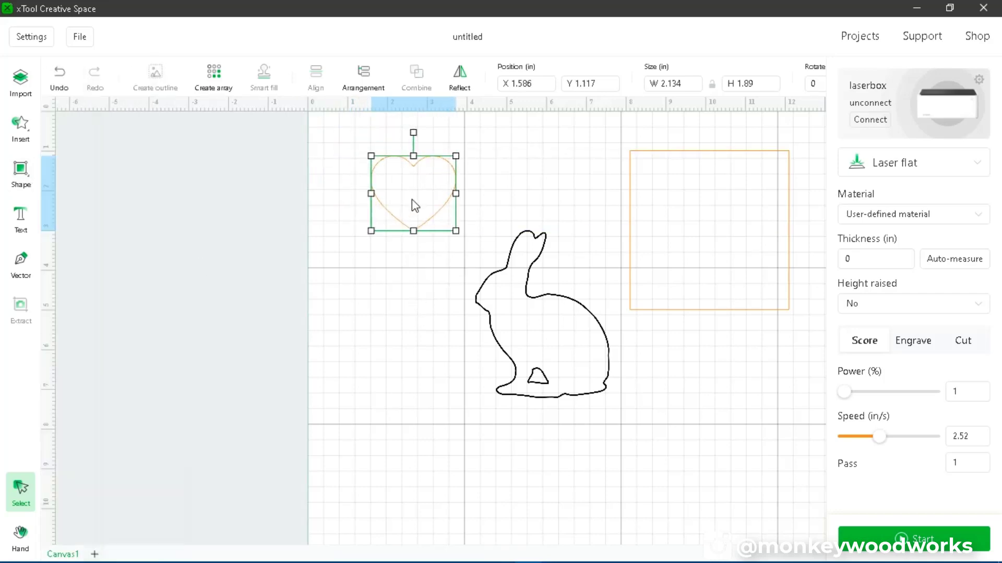
pyautogui.rightClick(411, 200)
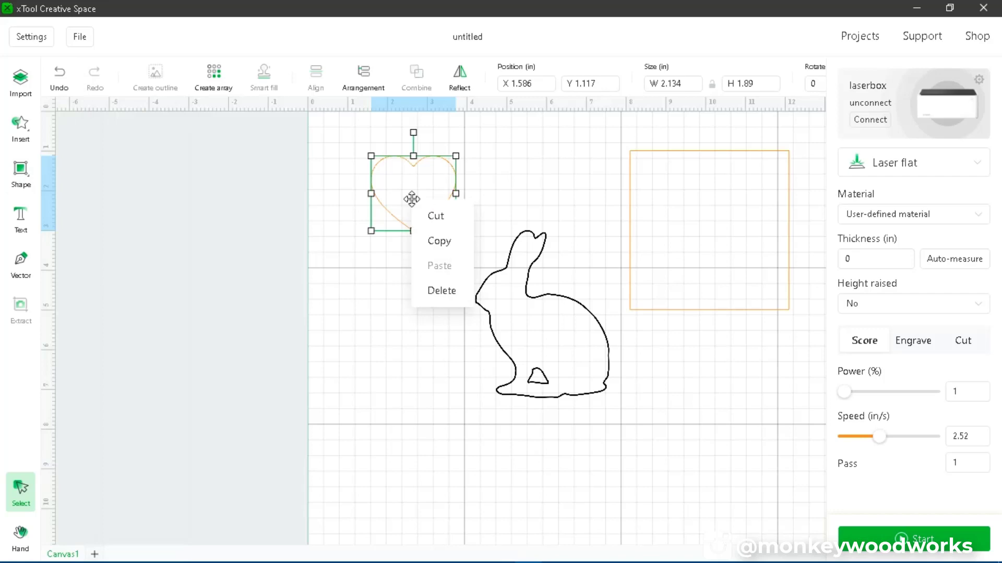
pyautogui.click(433, 242)
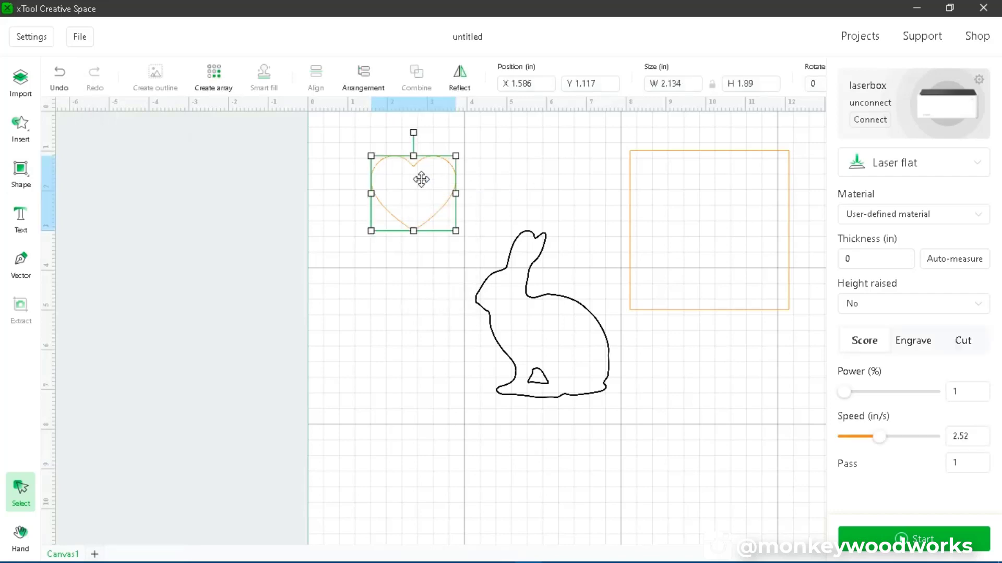
pyautogui.rightClick(423, 189)
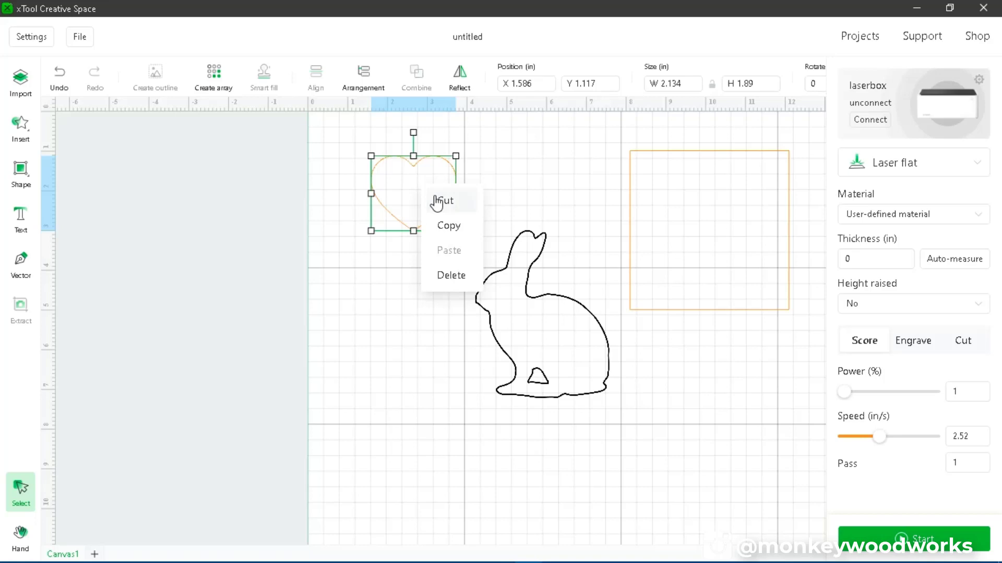
pyautogui.click(447, 224)
pyautogui.rightClick(485, 187)
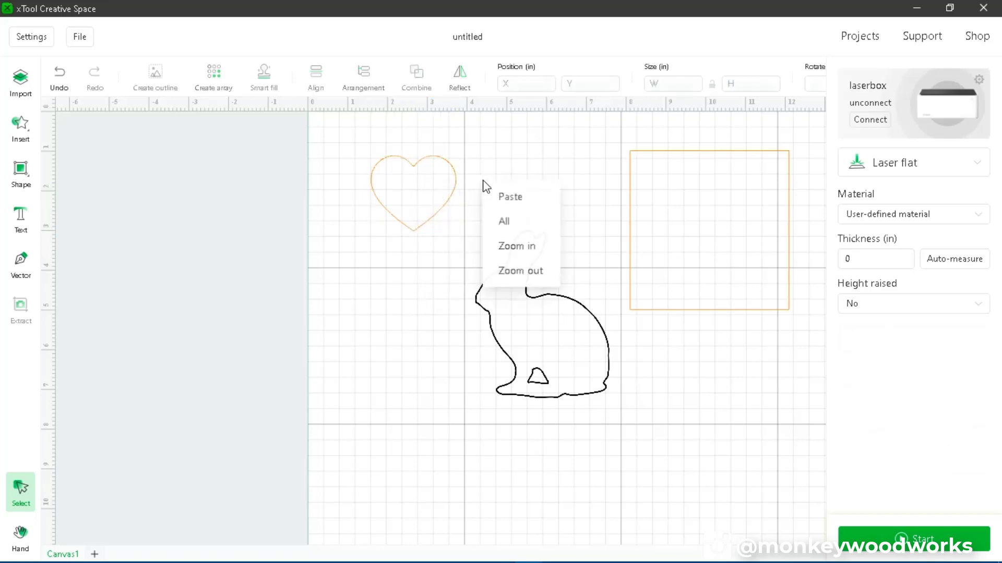
pyautogui.click(510, 206)
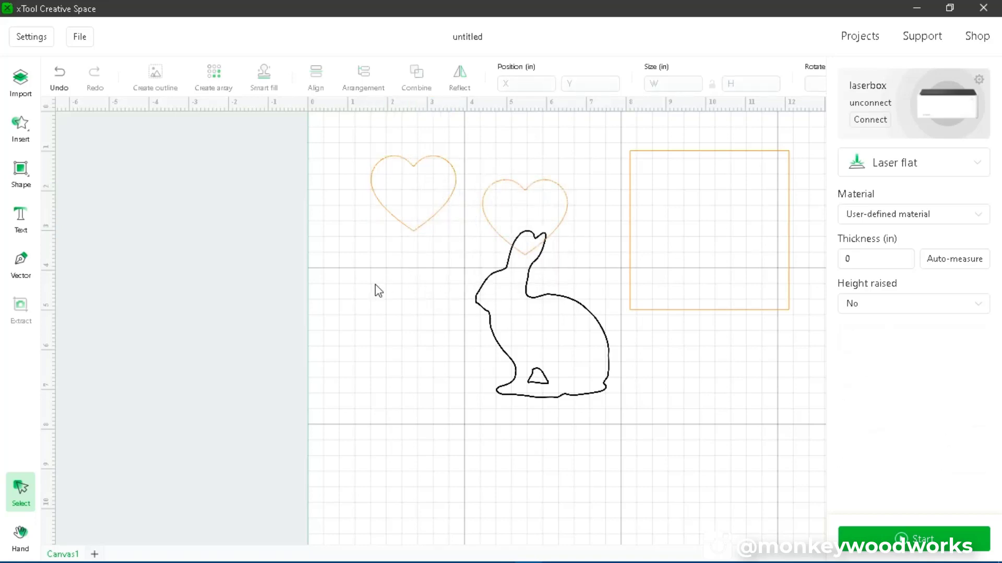
pyautogui.hotkey('ctrl', 'v')
pyautogui.moveTo(527, 232); pyautogui.dragTo(383, 294)
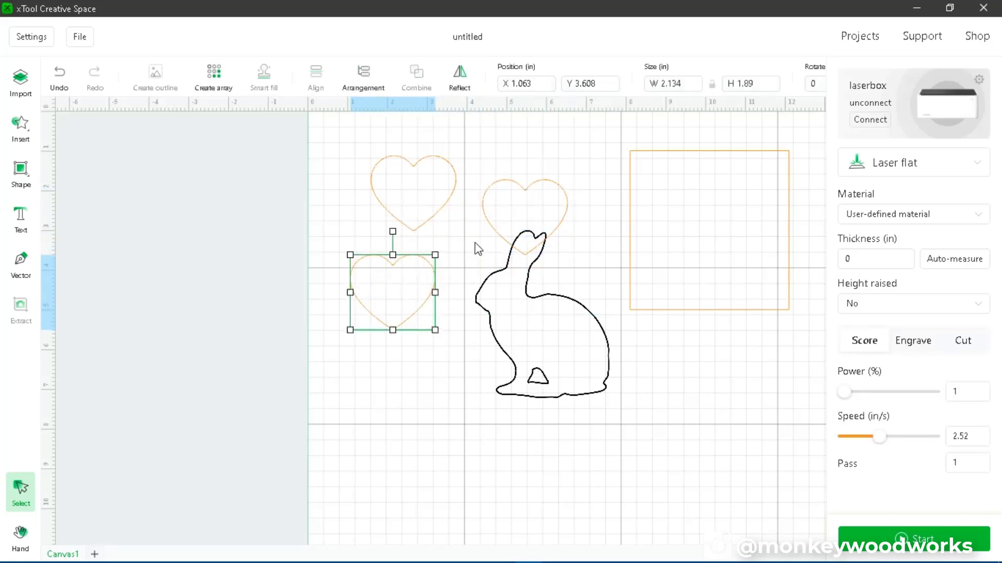
# Delete the extra heart copy that overlaps the bunny's ears
pyautogui.click(496, 202)
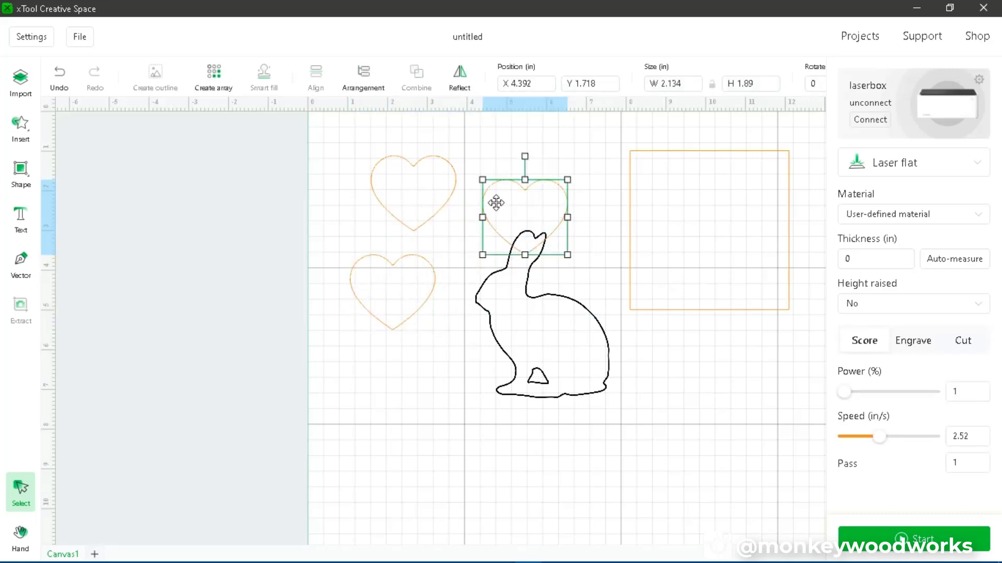
pyautogui.rightClick(497, 202)
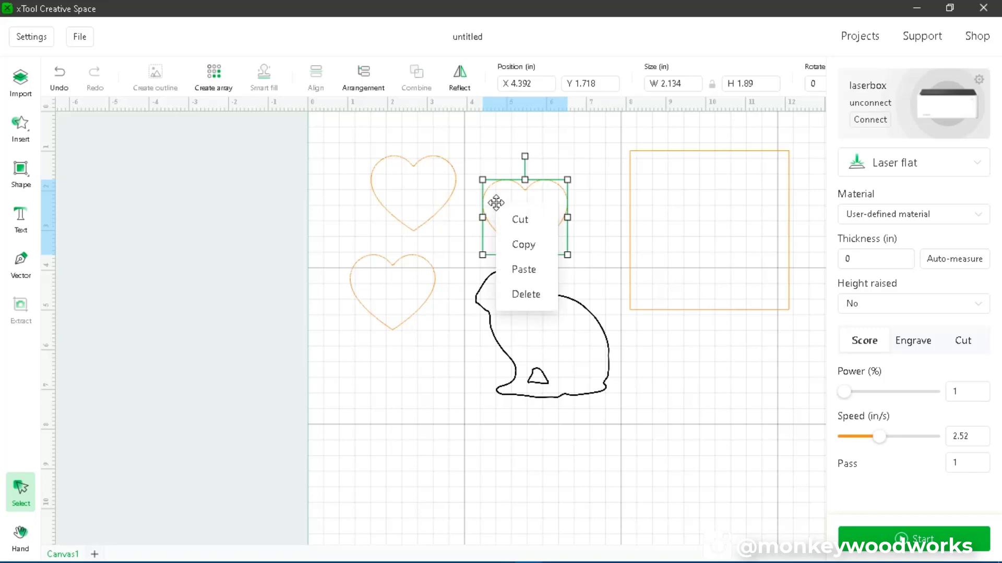
pyautogui.click(555, 157)
pyautogui.click(548, 198)
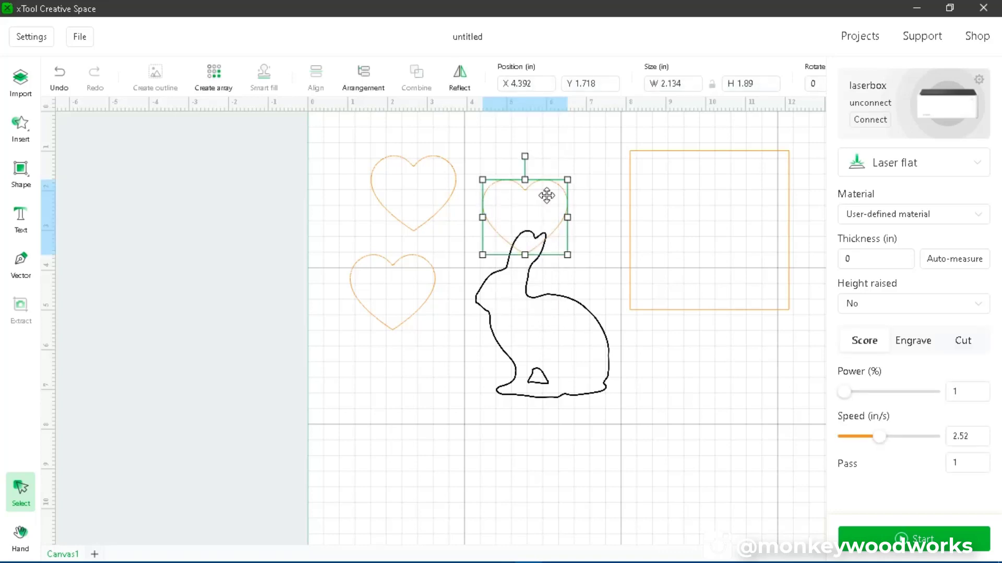
pyautogui.press('Delete')
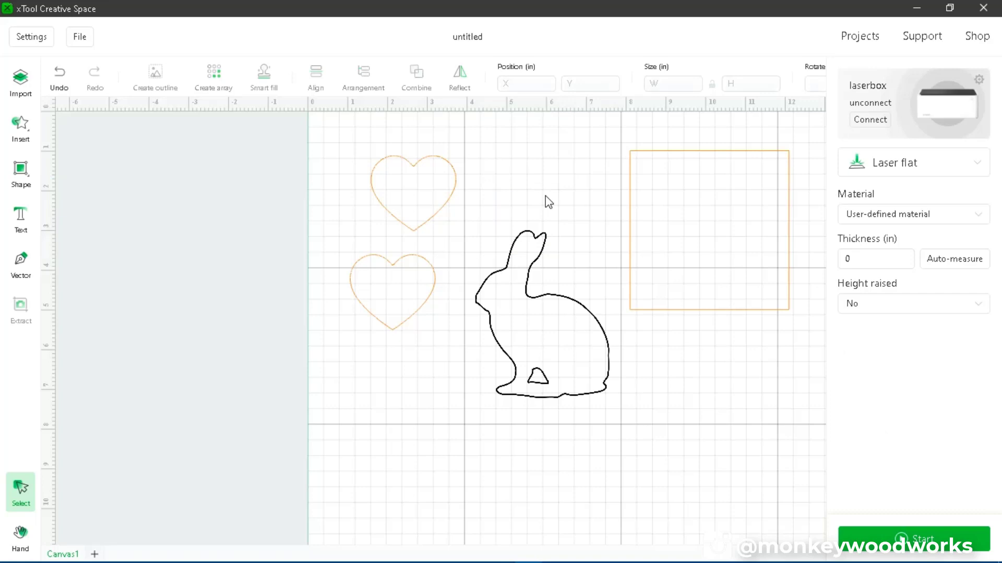
# Move the upper heart to about X 1.25, Y 1.08 in and enlarge the lower heart to about 2.85 by 2.8 in
pyautogui.click(431, 200)
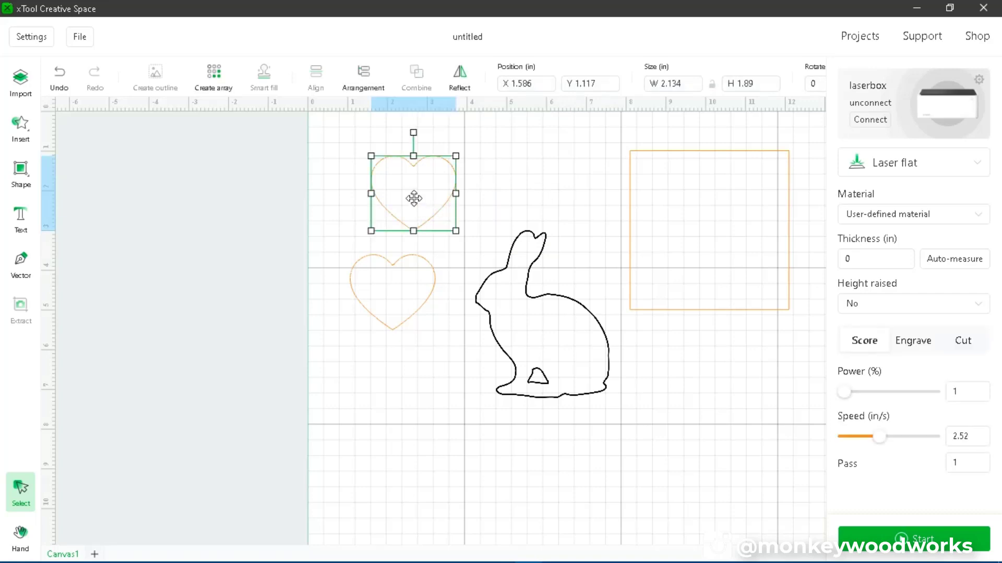
pyautogui.moveTo(414, 198); pyautogui.dragTo(400, 196)
pyautogui.click(409, 291)
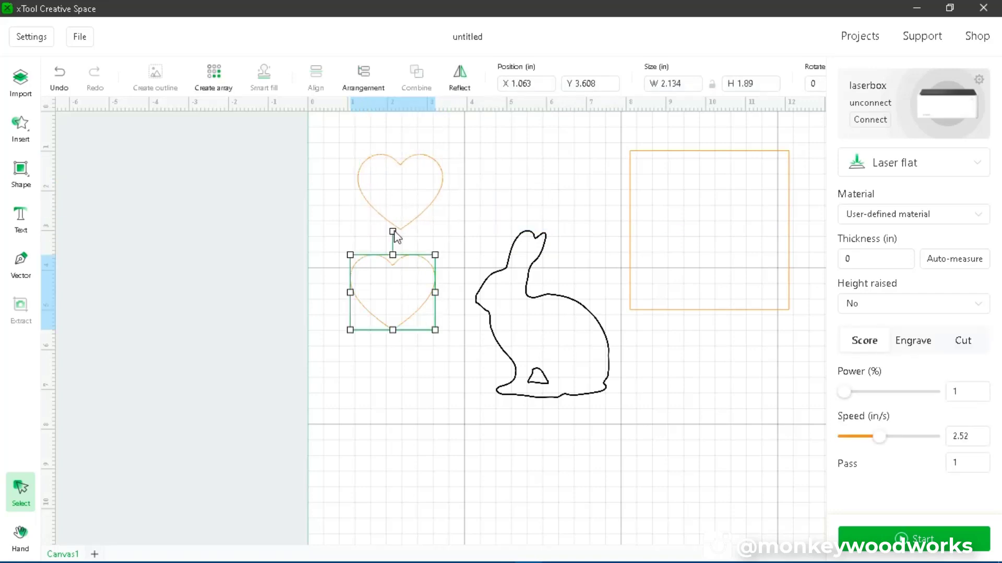
pyautogui.click(403, 206)
pyautogui.click(402, 290)
pyautogui.moveTo(435, 331); pyautogui.dragTo(463, 367)
# Move the bunny below the square and place the larger heart over the smaller heart
pyautogui.click(532, 341)
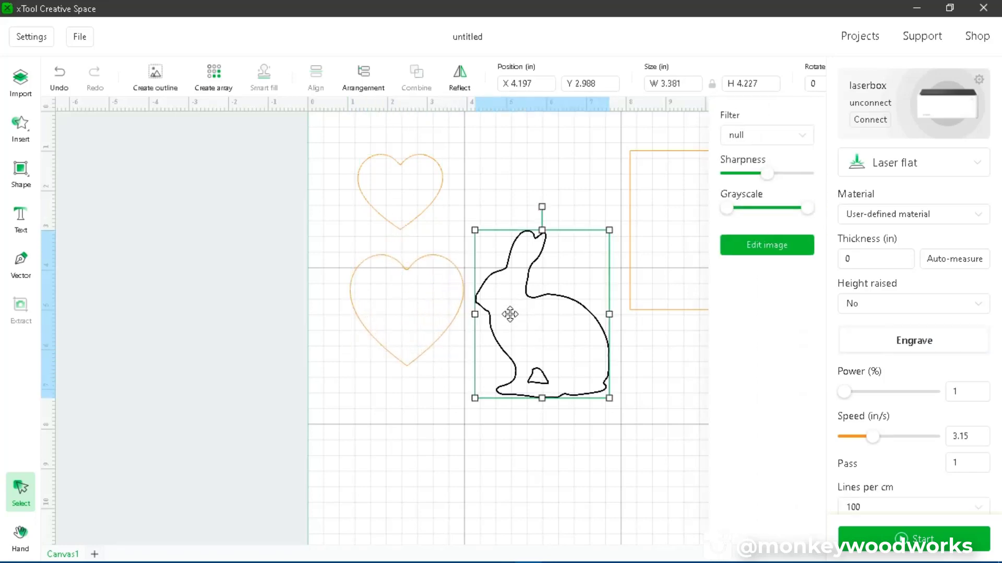
pyautogui.moveTo(508, 306); pyautogui.dragTo(665, 422)
pyautogui.click(404, 210)
pyautogui.click(397, 298)
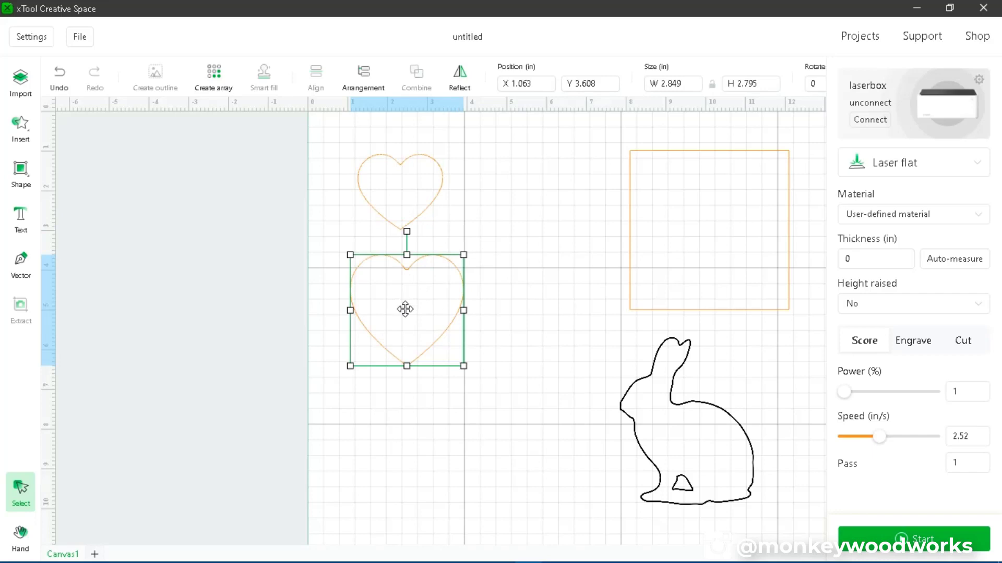
pyautogui.moveTo(405, 302); pyautogui.dragTo(412, 212)
pyautogui.click(520, 169)
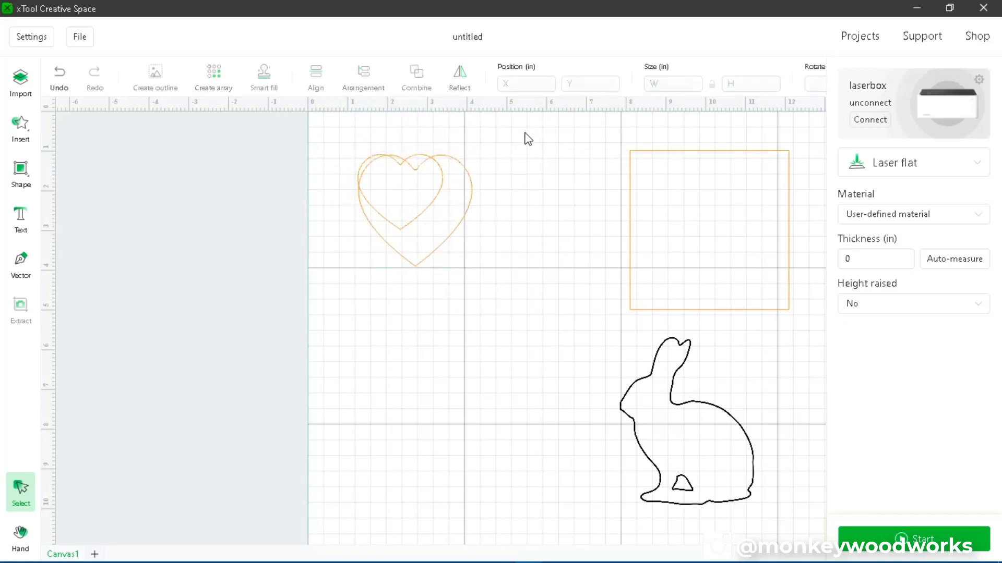
# Select both overlapping hearts and try aligning them by their left edges and by their right edges
pyautogui.moveTo(525, 132); pyautogui.dragTo(337, 298)
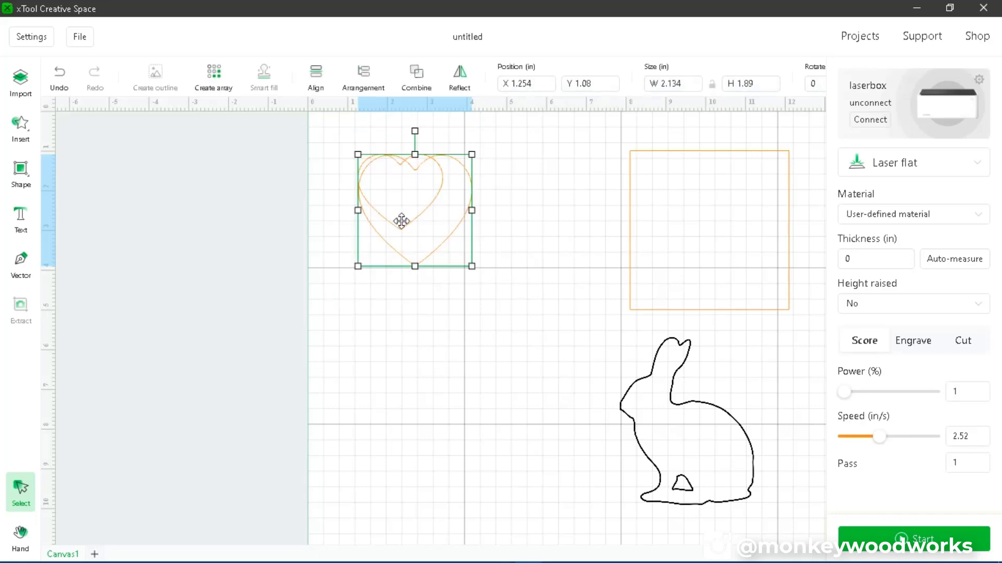
pyautogui.click(318, 82)
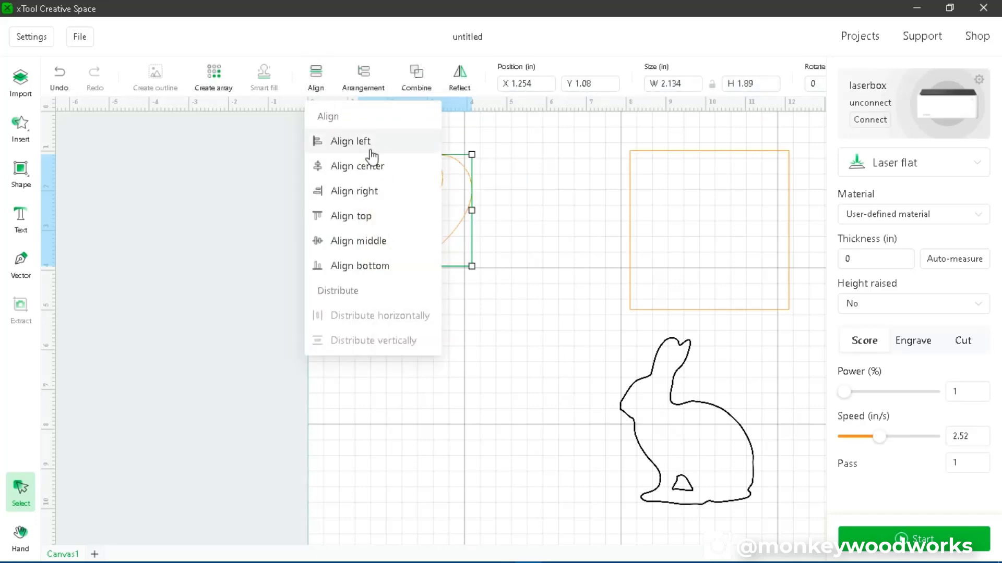
pyautogui.click(375, 150)
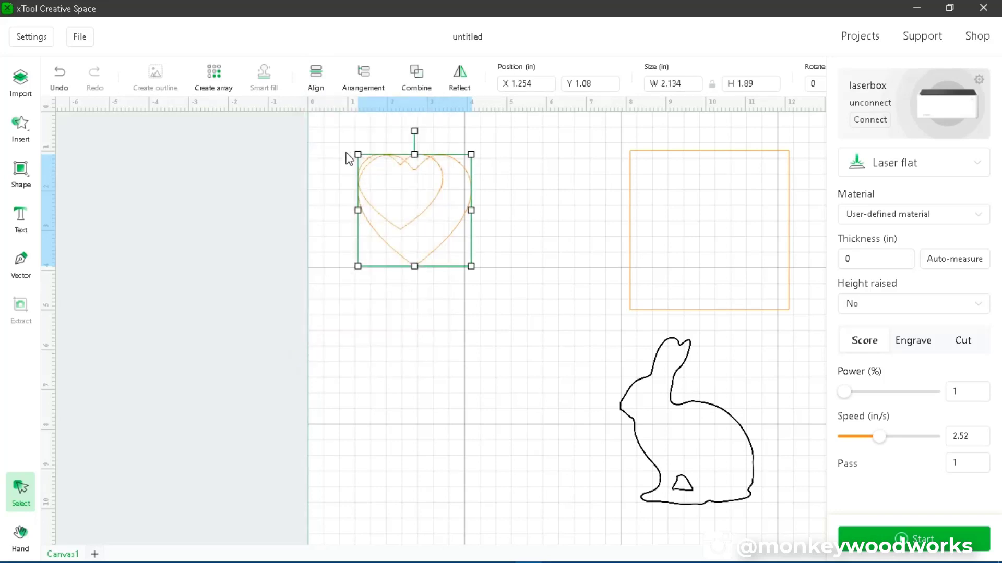
pyautogui.click(323, 86)
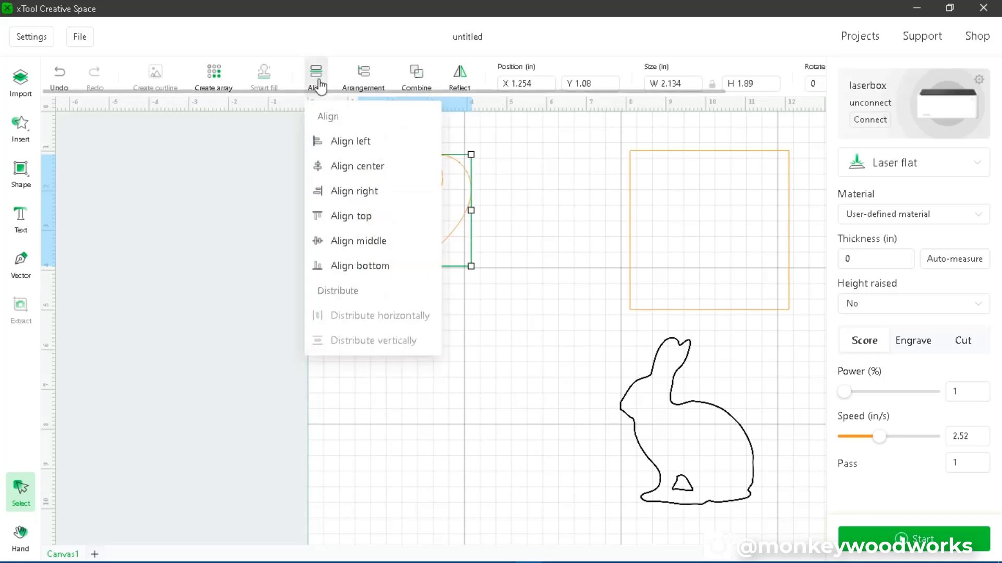
pyautogui.click(357, 193)
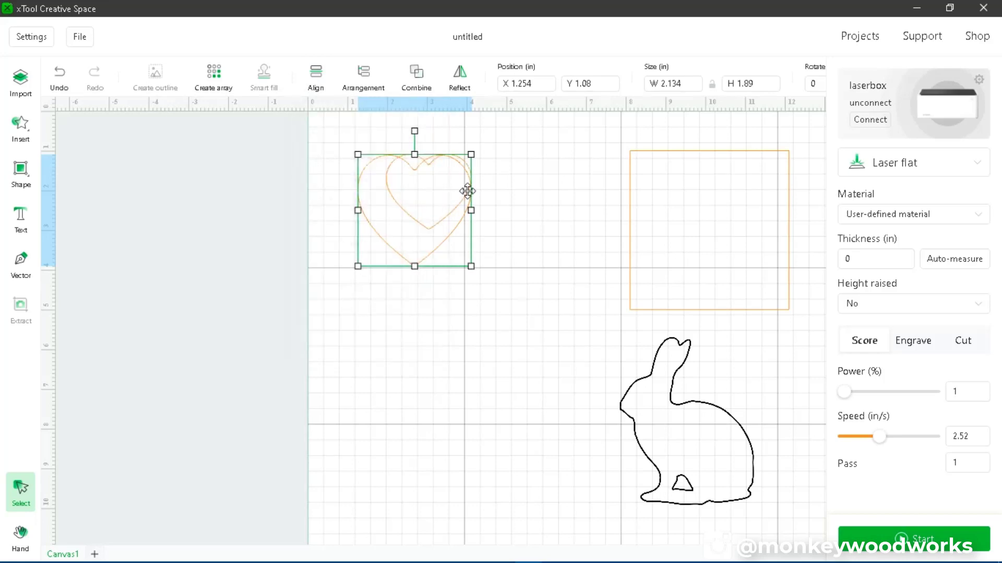
pyautogui.click(320, 86)
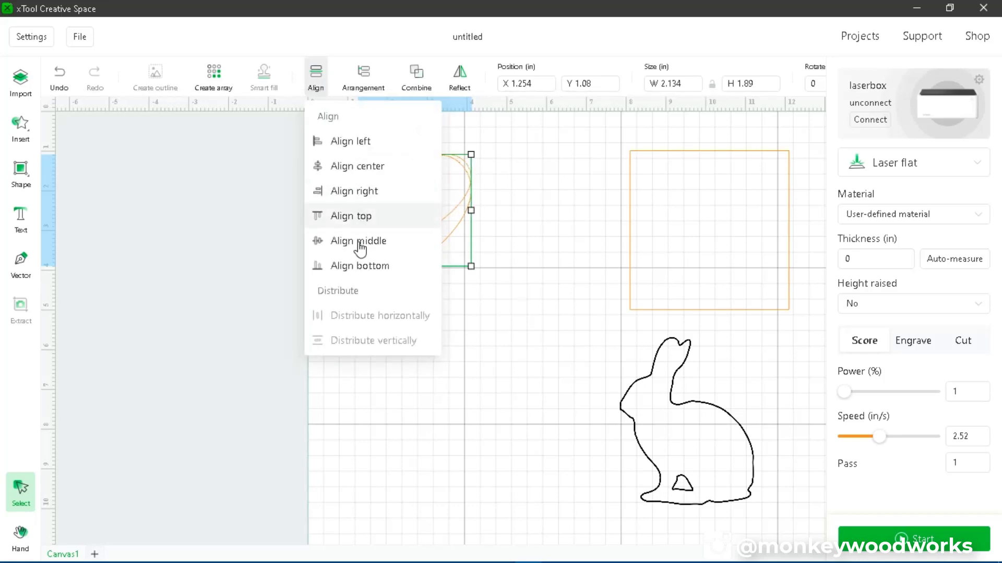
pyautogui.click(466, 242)
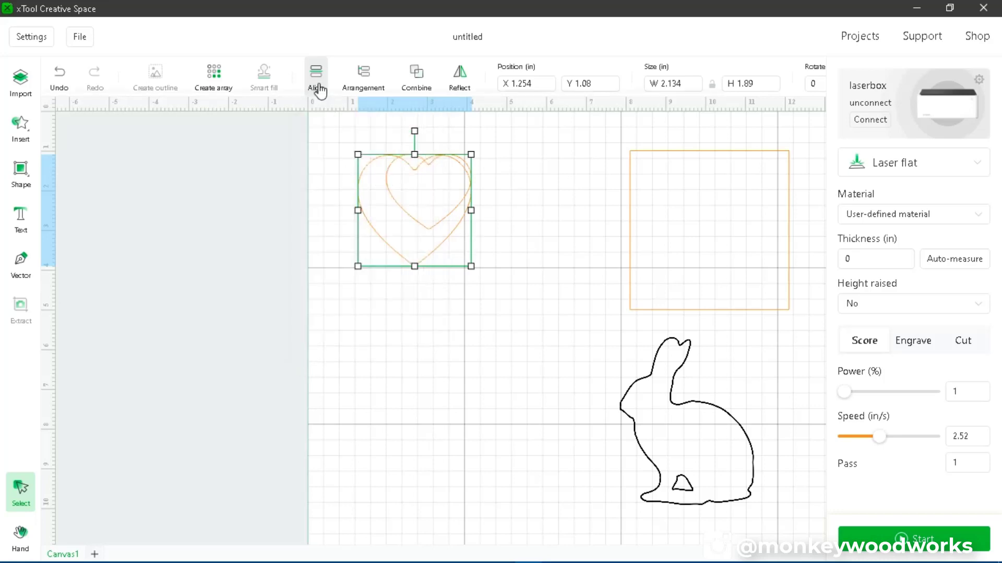
# Center the two hearts on each other with Align center and Align middle
pyautogui.click(315, 88)
pyautogui.click(342, 168)
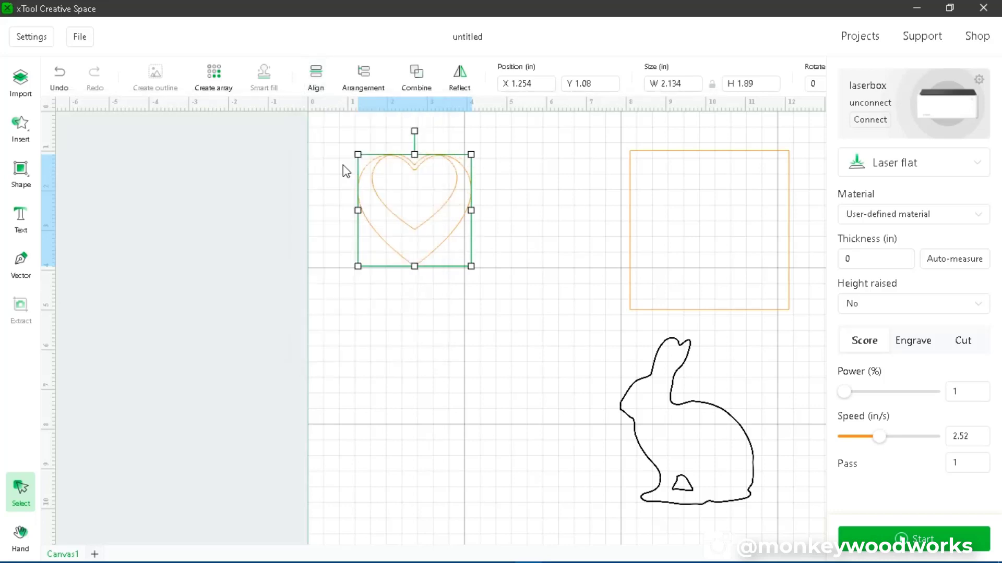
pyautogui.click(316, 78)
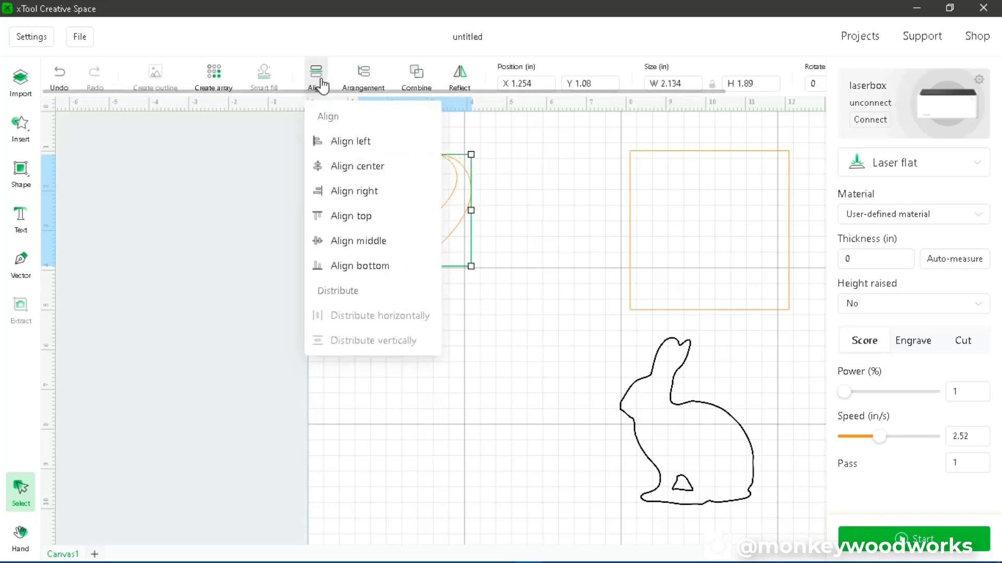
pyautogui.click(342, 242)
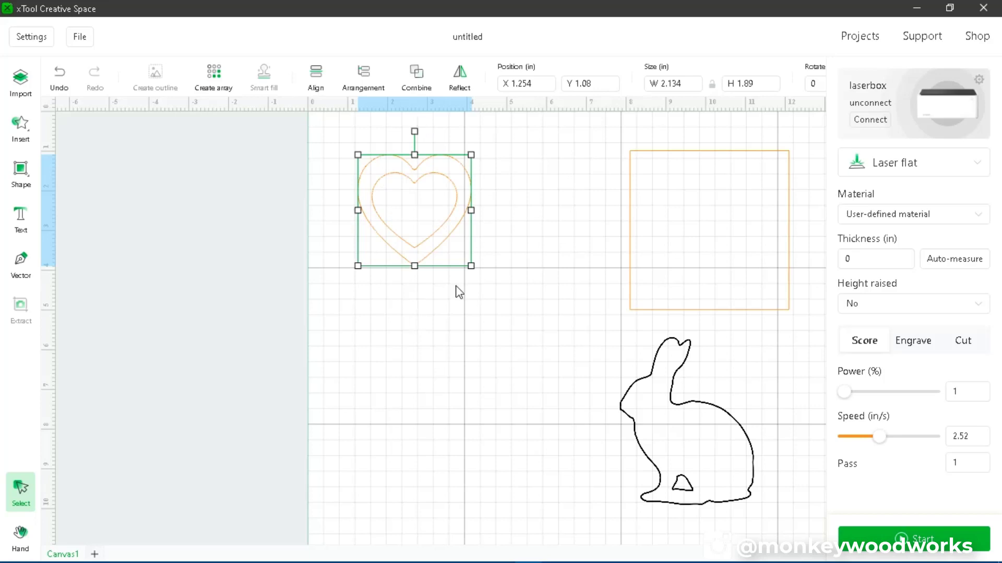
pyautogui.click(493, 219)
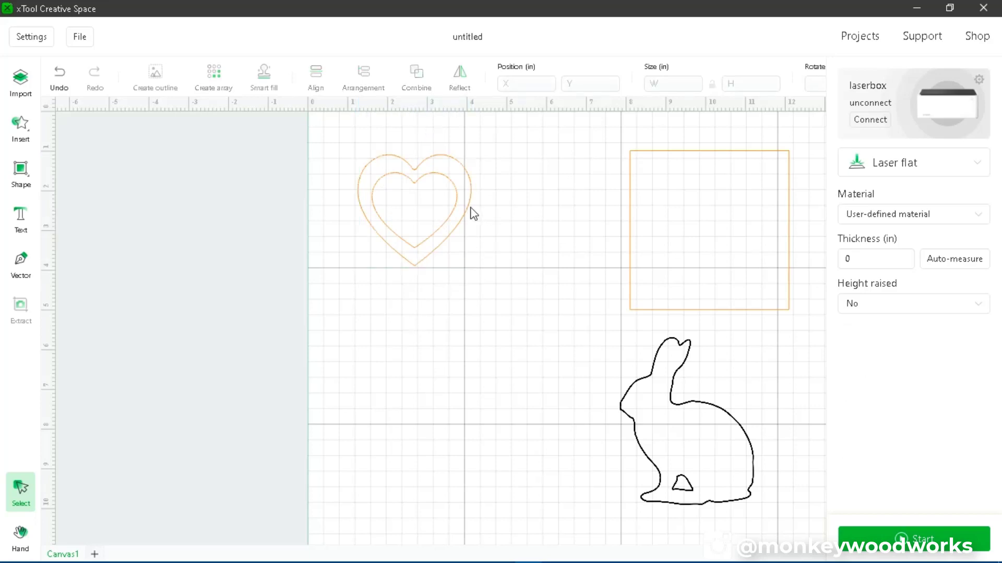
# Add a text object below the hearts at about X 1.26, Y 4.91 in and change its content to "xToolM1"
pyautogui.click(23, 222)
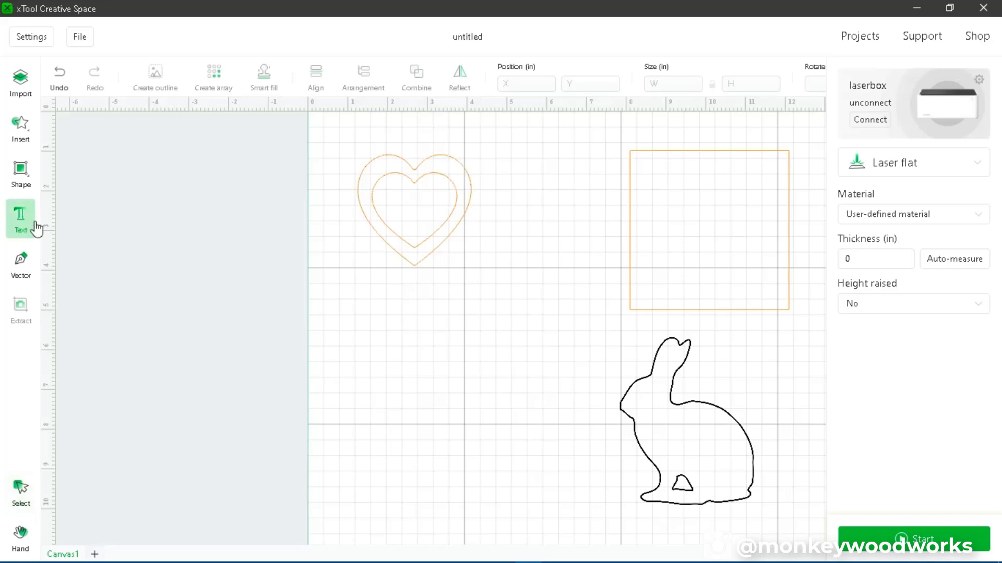
pyautogui.click(360, 313)
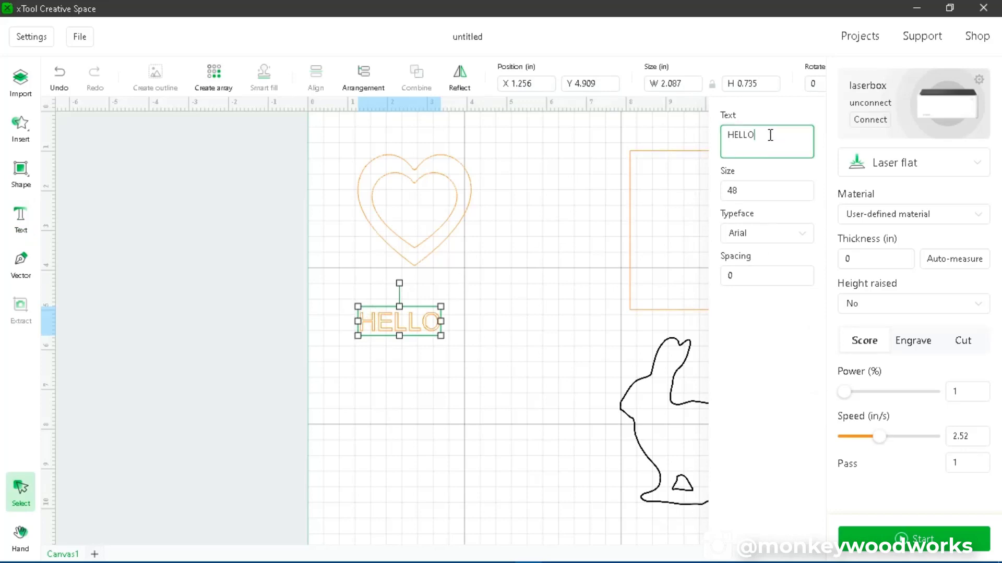
pyautogui.moveTo(769, 135); pyautogui.dragTo(732, 135)
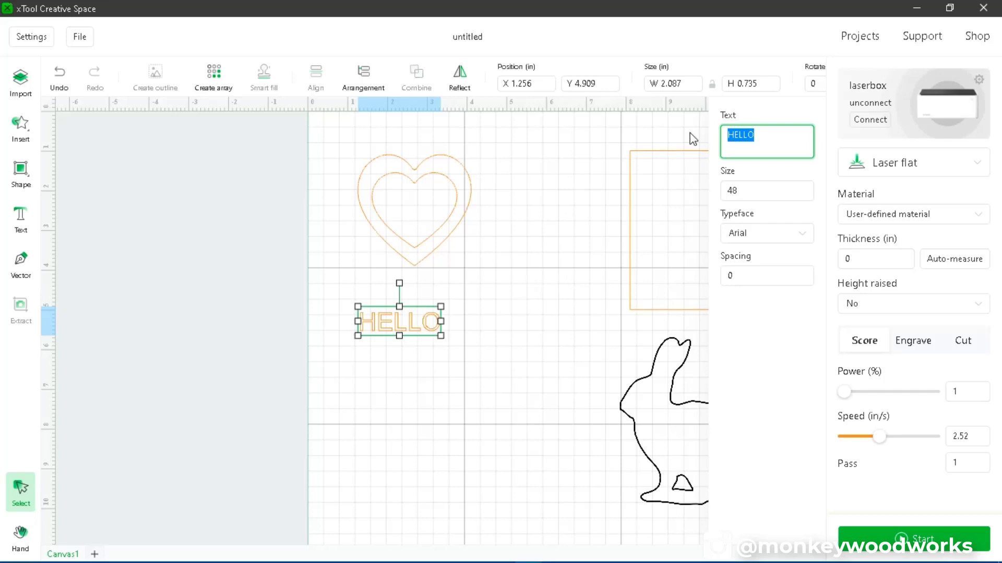
pyautogui.write('xToolM1')
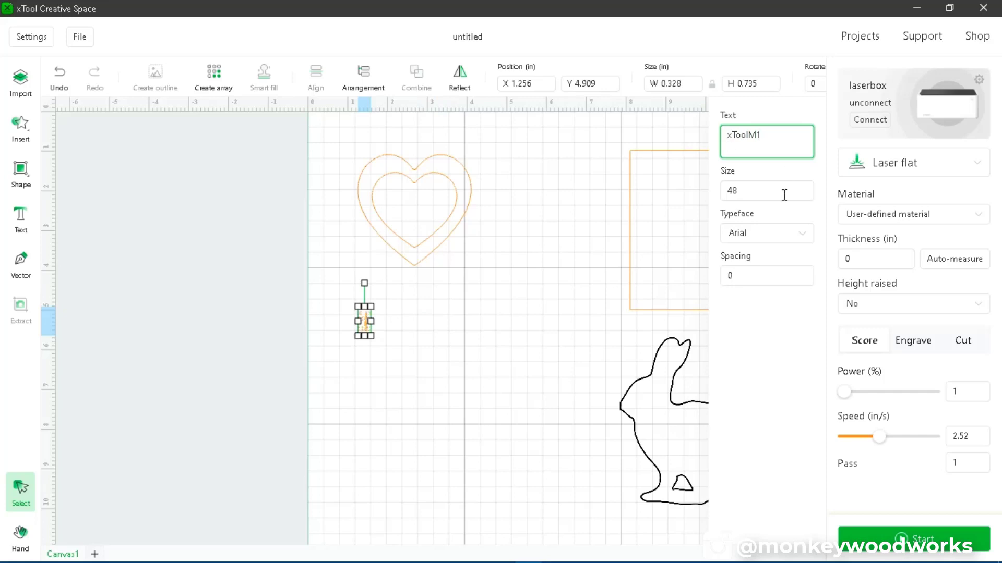
pyautogui.click(784, 195)
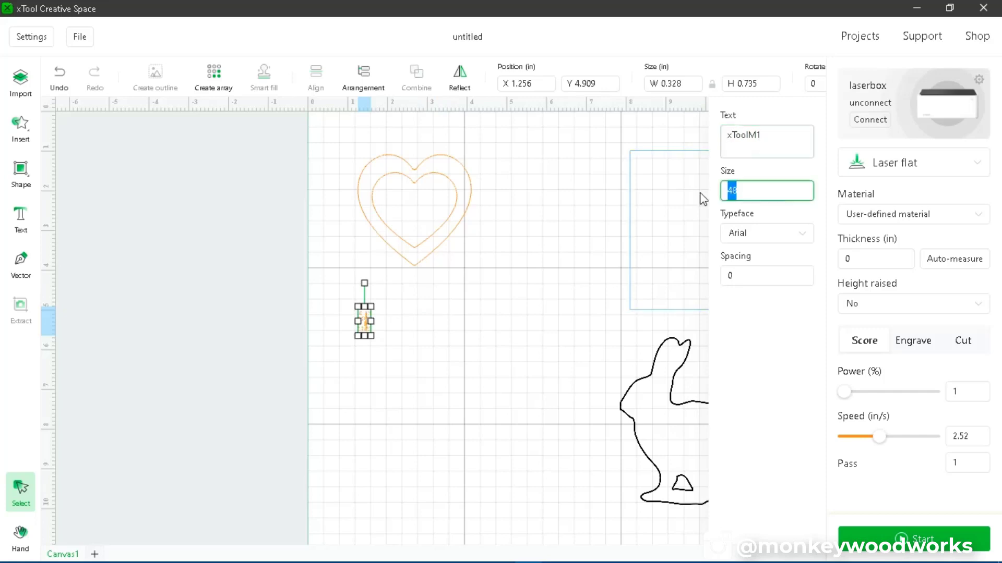
pyautogui.click(416, 364)
pyautogui.doubleClick(368, 323)
pyautogui.write('M1')
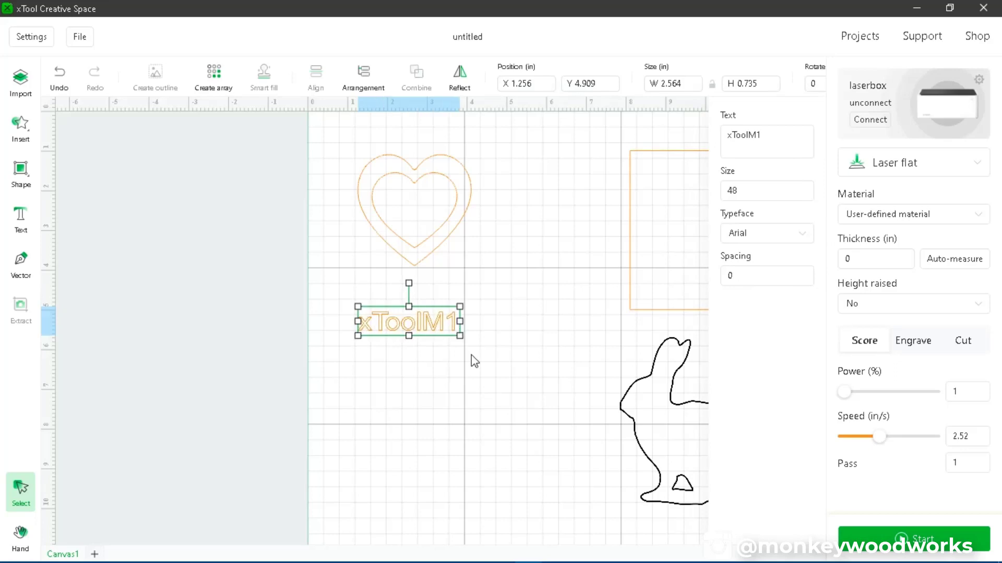
# Stretch the xToolM1 text to about 3.5 by 3 in and shift it slightly down to about Y 4.99 in
pyautogui.moveTo(462, 338); pyautogui.dragTo(499, 426)
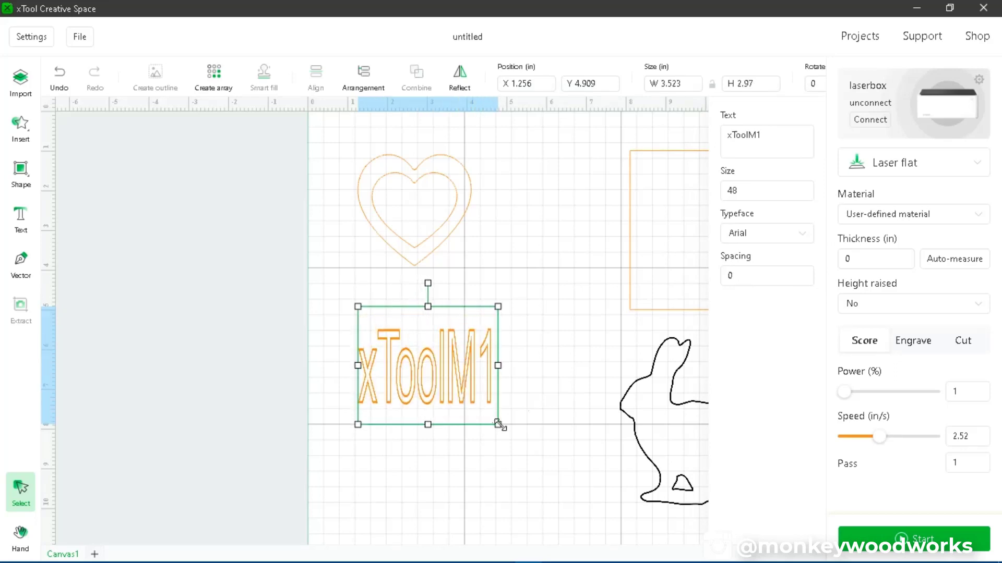
pyautogui.moveTo(469, 387); pyautogui.dragTo(469, 392)
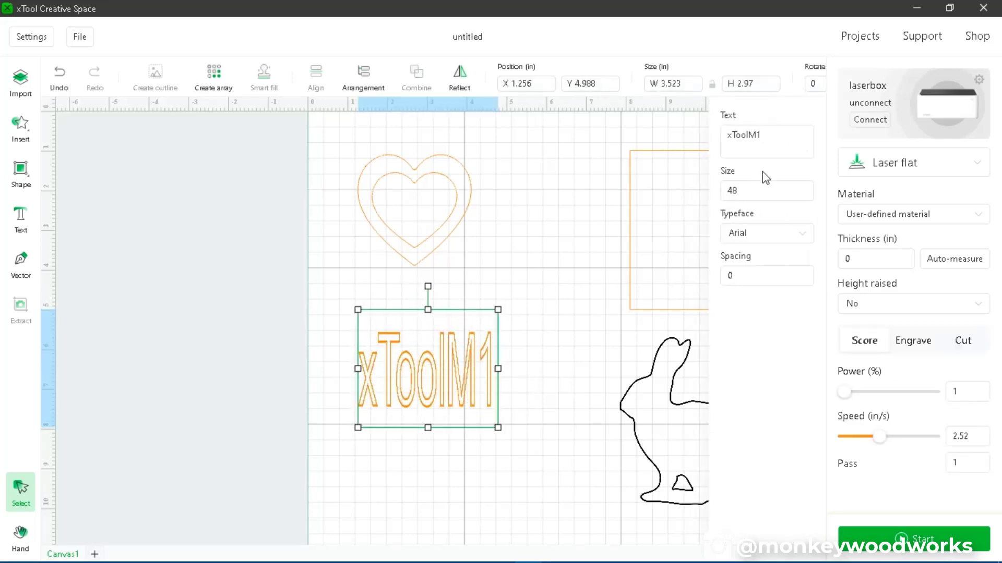
pyautogui.click(749, 189)
pyautogui.moveTo(763, 190); pyautogui.dragTo(699, 196)
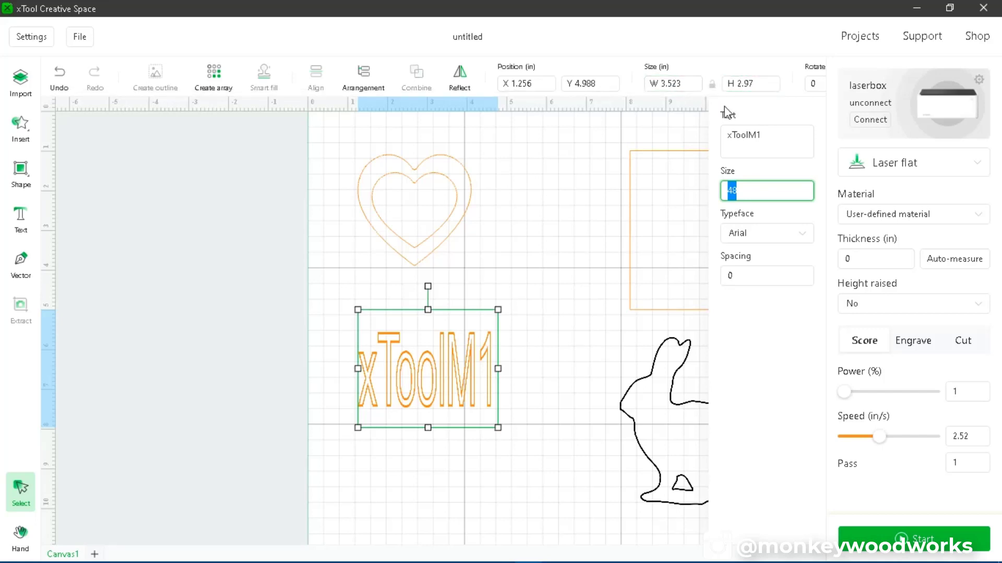
pyautogui.click(524, 359)
pyautogui.click(485, 364)
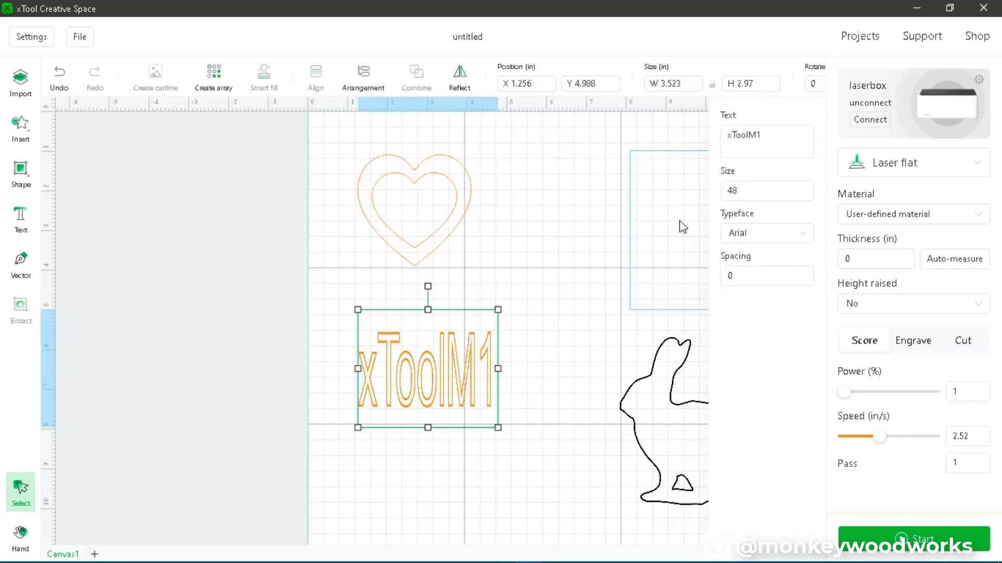
# Try the Arial Black typeface on the xToolM1 text and settle on Tahoma, Geneva instead
pyautogui.click(802, 242)
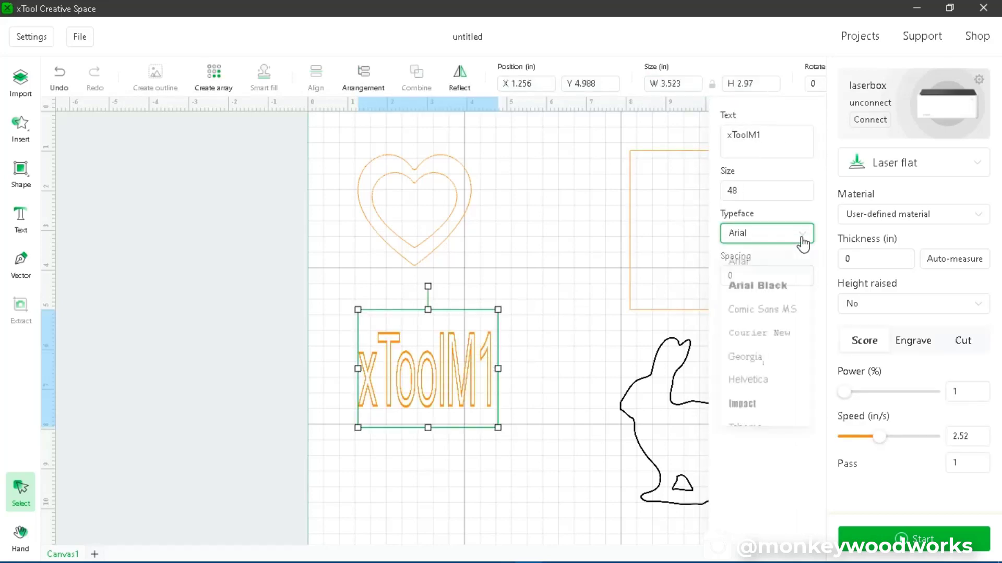
pyautogui.click(752, 291)
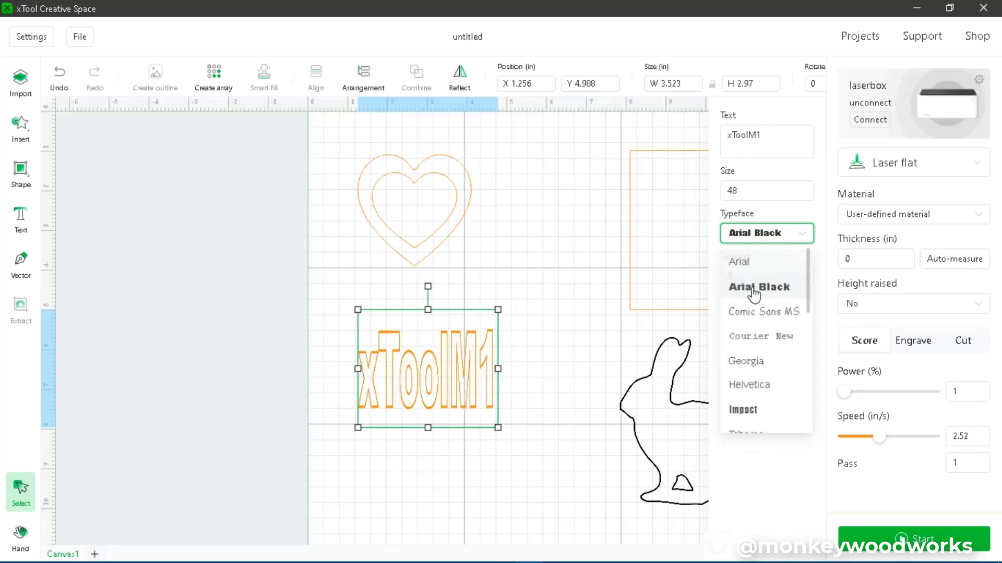
pyautogui.click(790, 232)
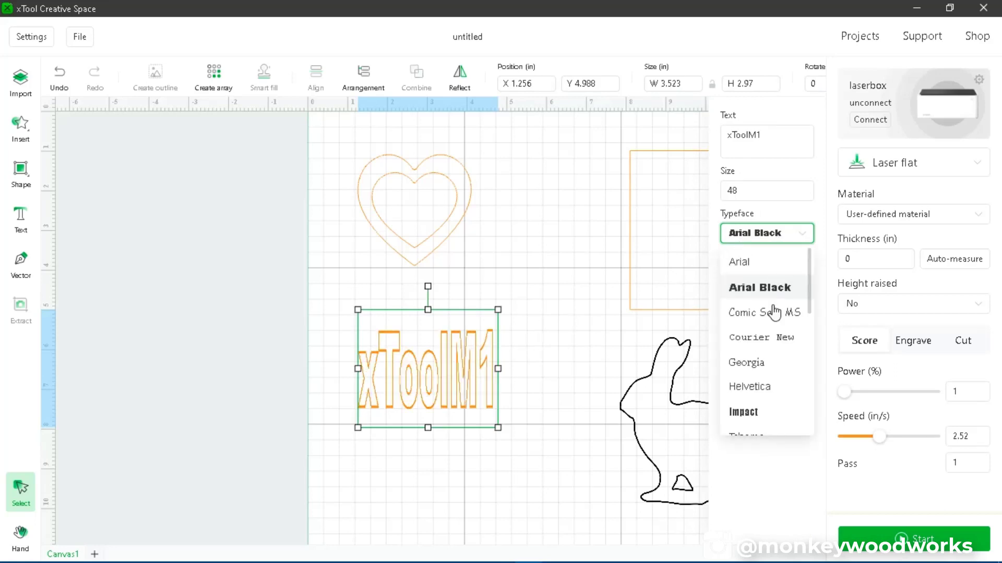
pyautogui.scroll(-3, 759, 373)
pyautogui.scroll(-5, 756, 385)
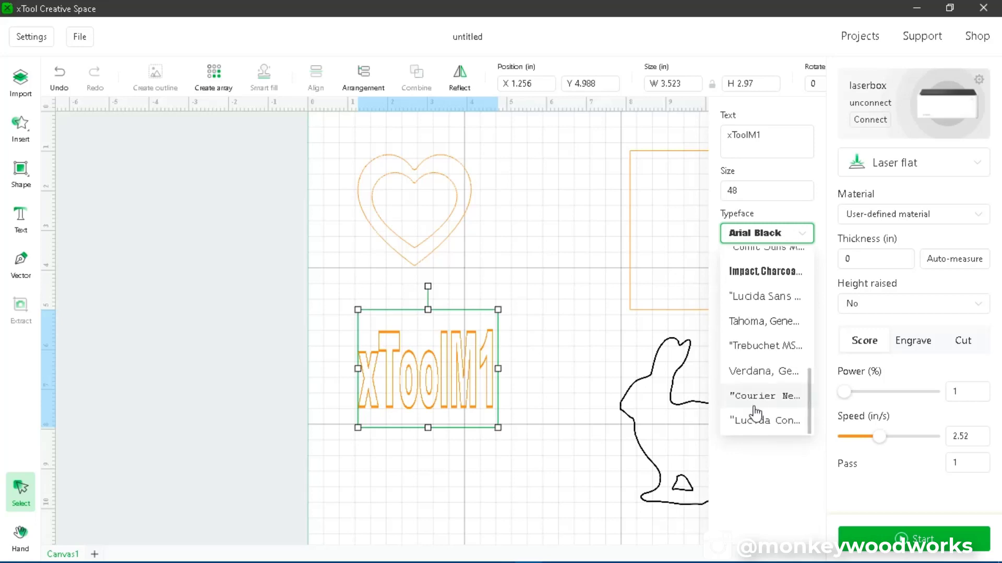
pyautogui.click(762, 322)
pyautogui.click(797, 240)
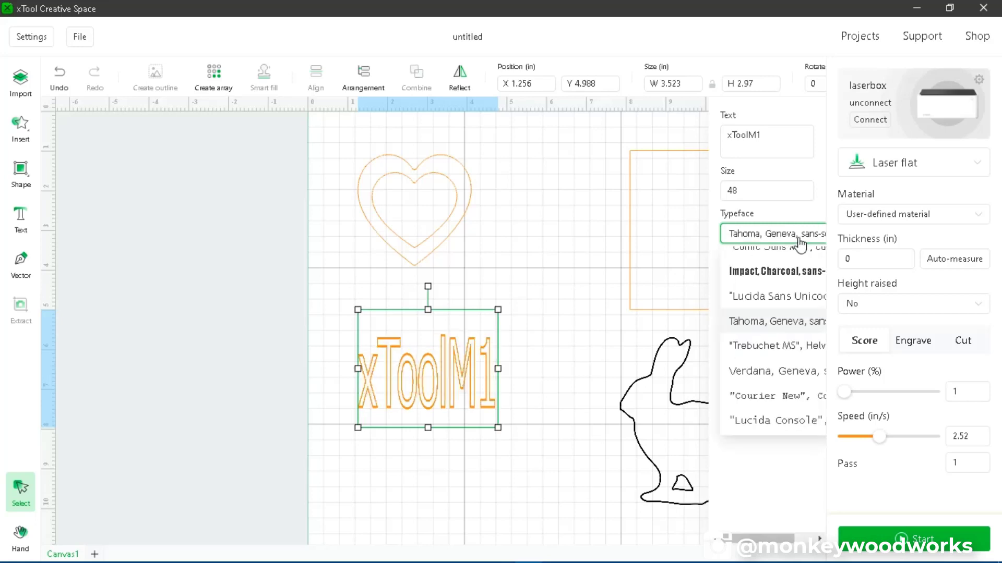
pyautogui.scroll(8, 786, 387)
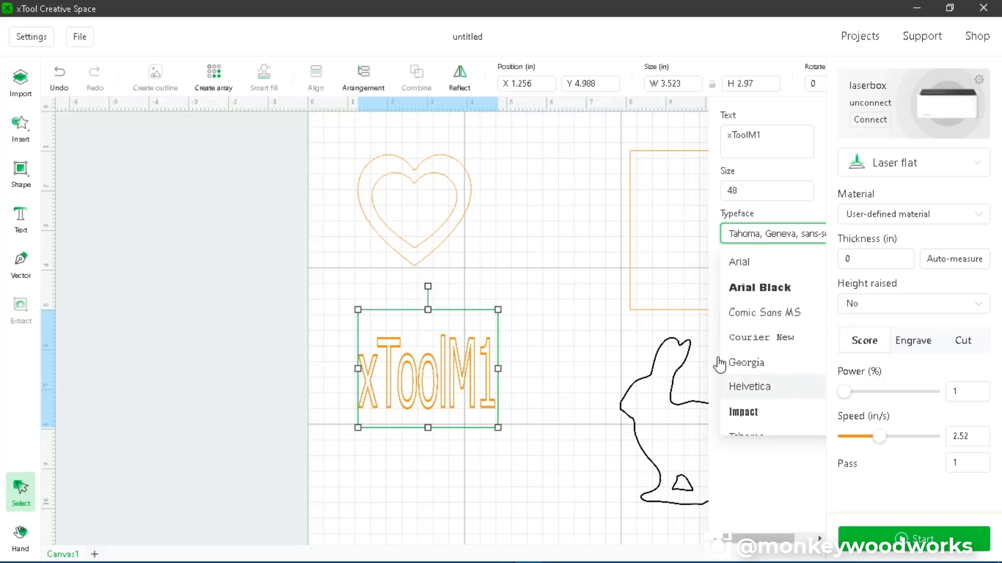
pyautogui.click(572, 331)
pyautogui.click(425, 373)
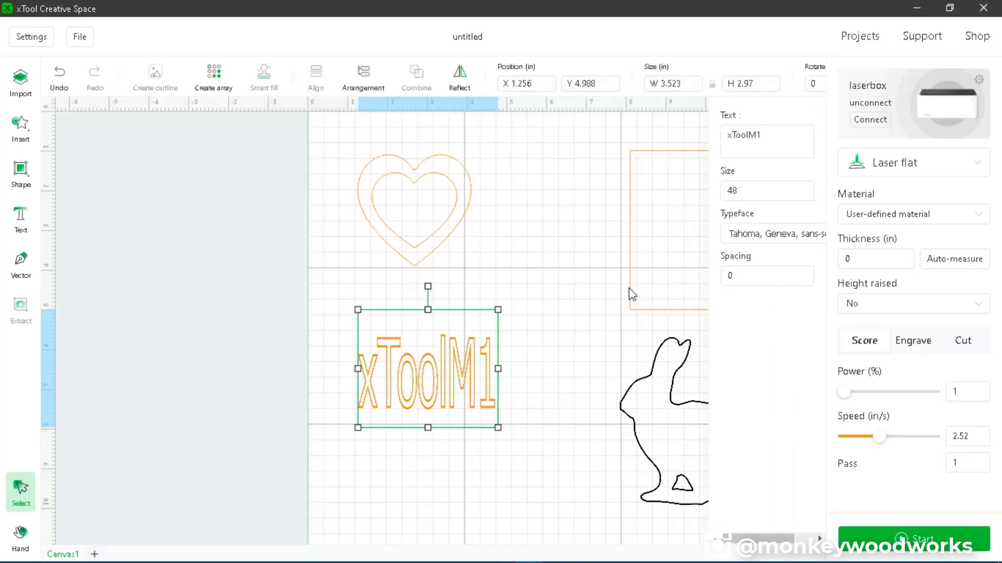
# Stretch the xToolM1 text on both sides to about 7.56 in wide, with its left edge at about X 0.28 in
pyautogui.click(748, 276)
pyautogui.moveTo(498, 368); pyautogui.dragTo(619, 369)
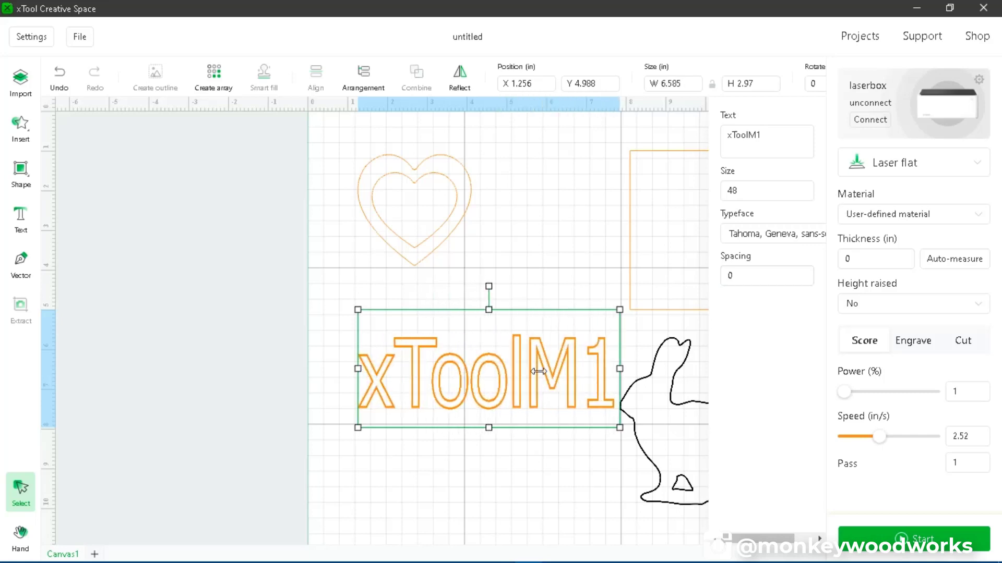
pyautogui.moveTo(358, 369); pyautogui.dragTo(319, 368)
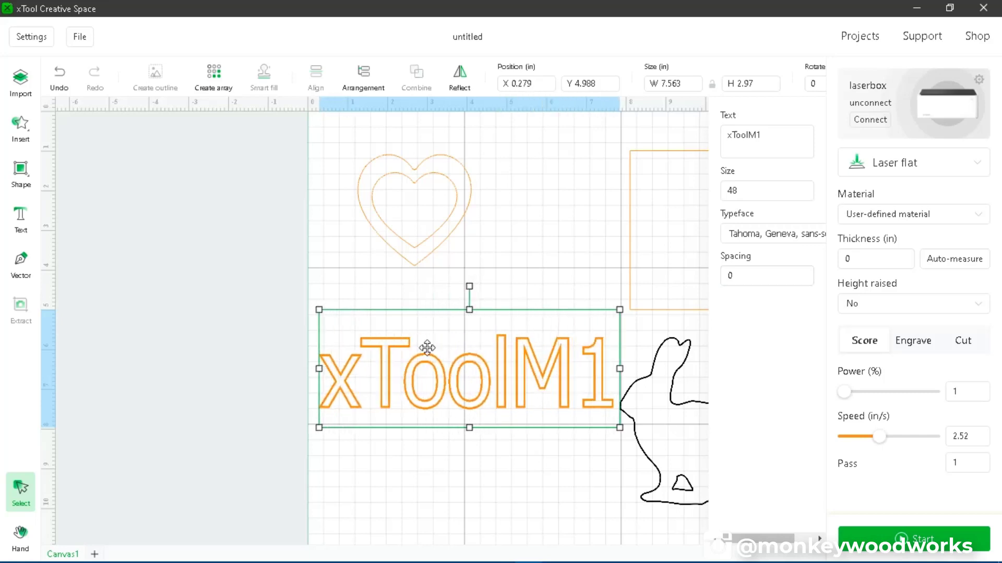
# Try letter spacings of 5 and 10 on the xToolM1 text and reset the spacing to 0
pyautogui.click(746, 275)
pyautogui.moveTo(746, 275); pyautogui.dragTo(647, 283)
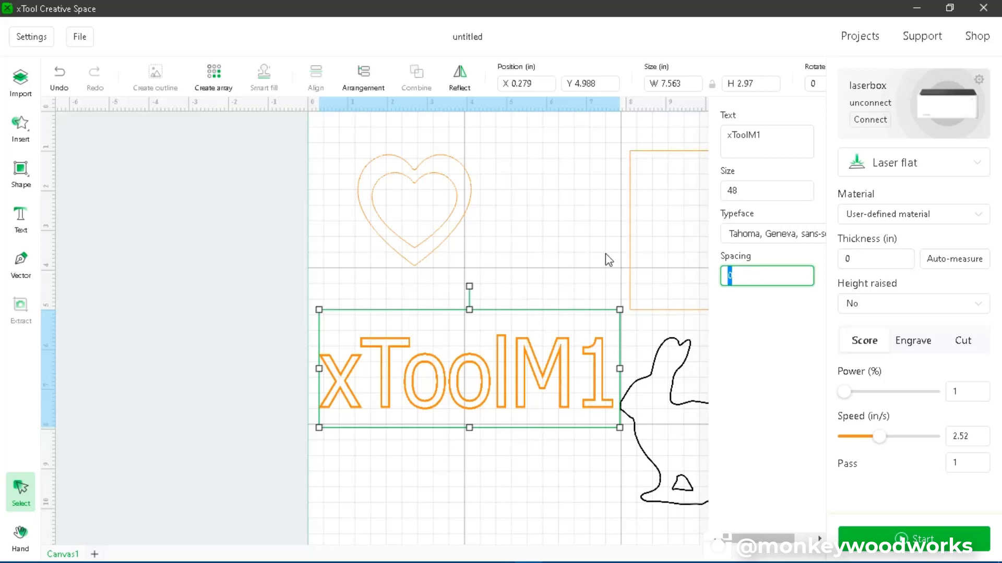
pyautogui.write('5')
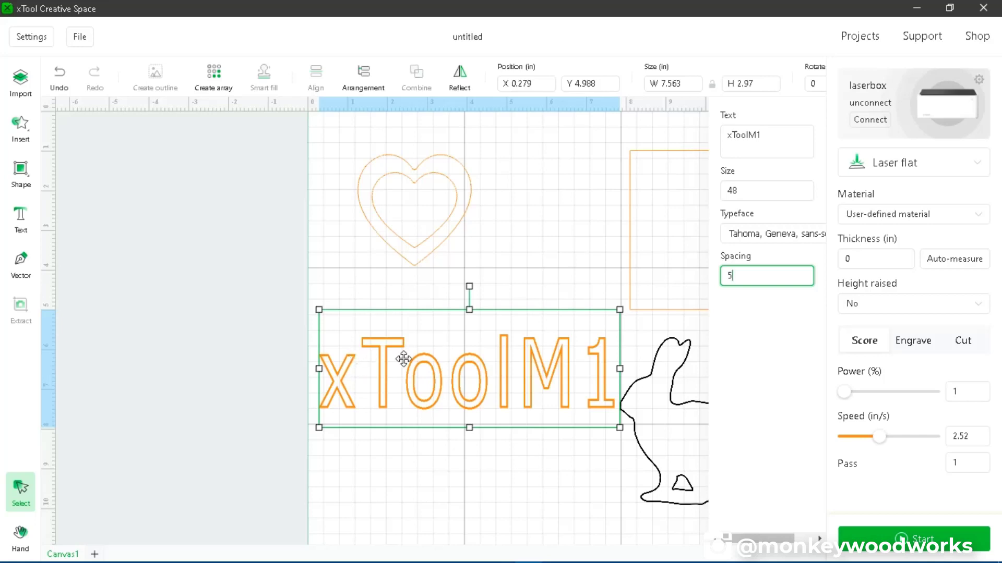
pyautogui.press('BackSpace')
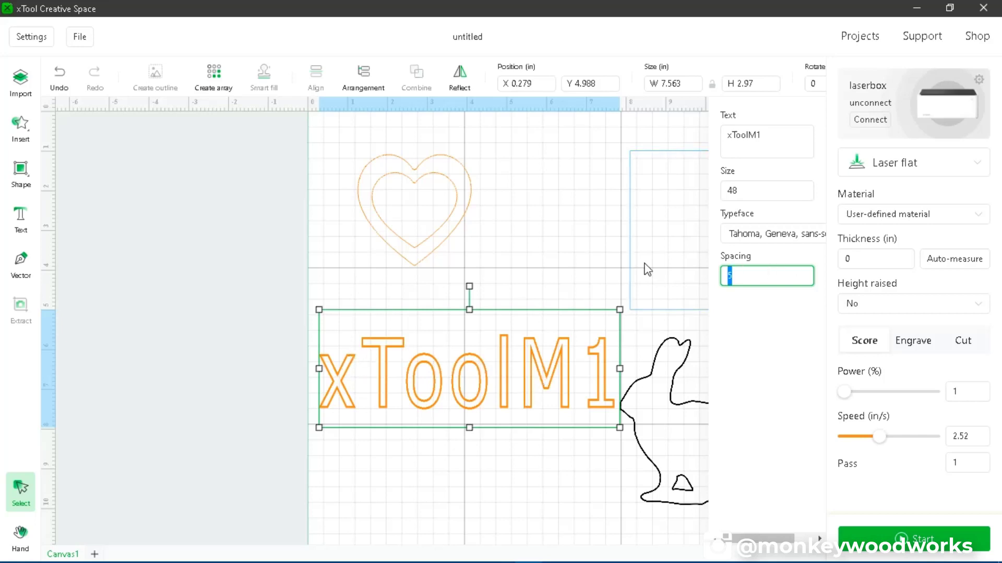
pyautogui.write('0')
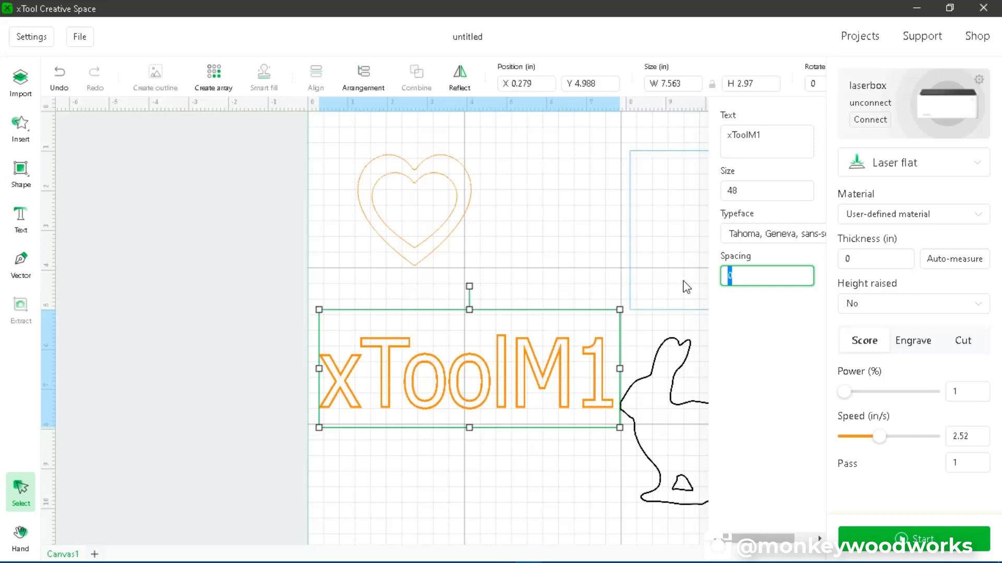
pyautogui.write('10')
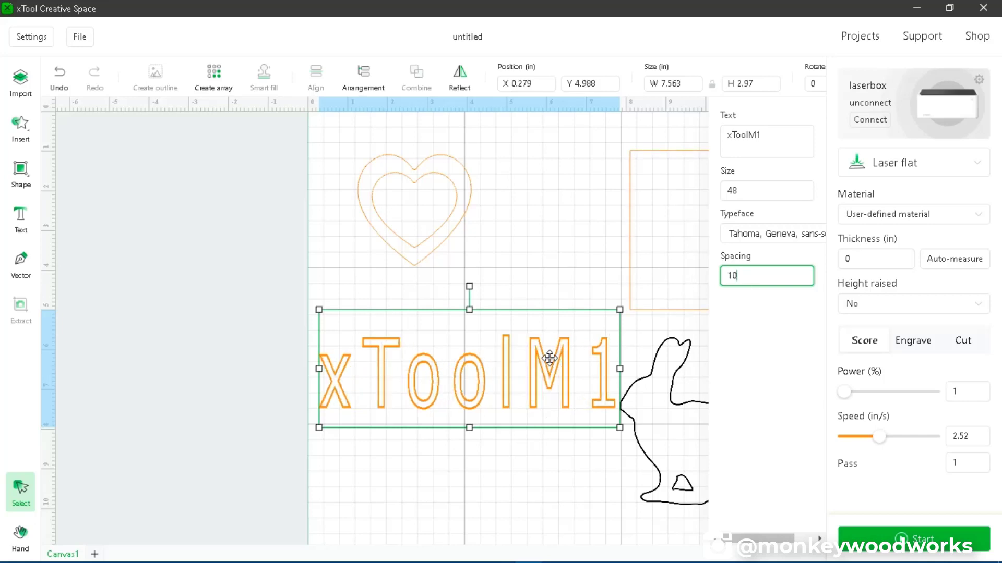
pyautogui.doubleClick(733, 275)
pyautogui.write('0')
# Move the xToolM1 text up beneath the hearts to about X 0.29, Y 3.89 in and deselect it
pyautogui.moveTo(510, 404); pyautogui.dragTo(509, 357)
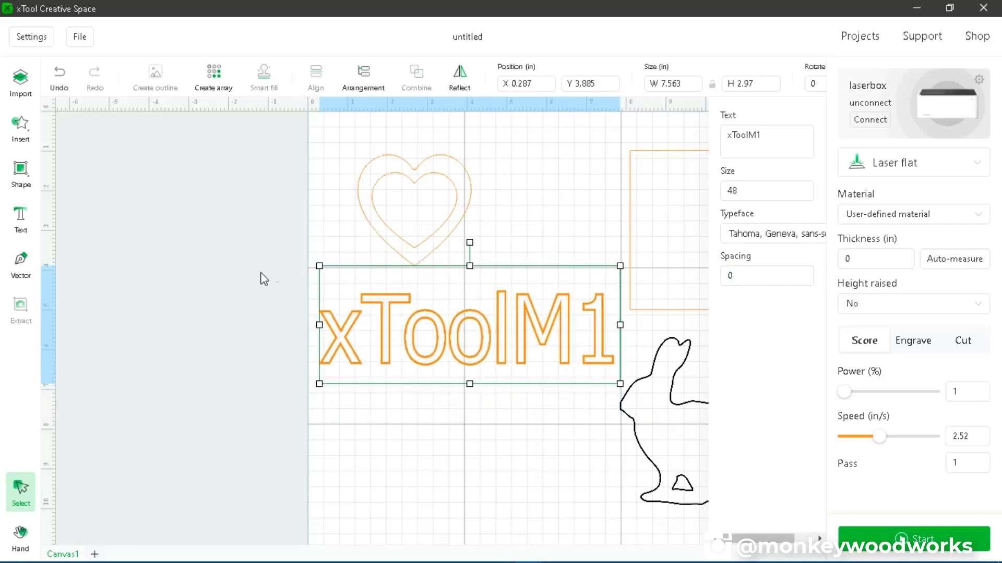
pyautogui.click(179, 268)
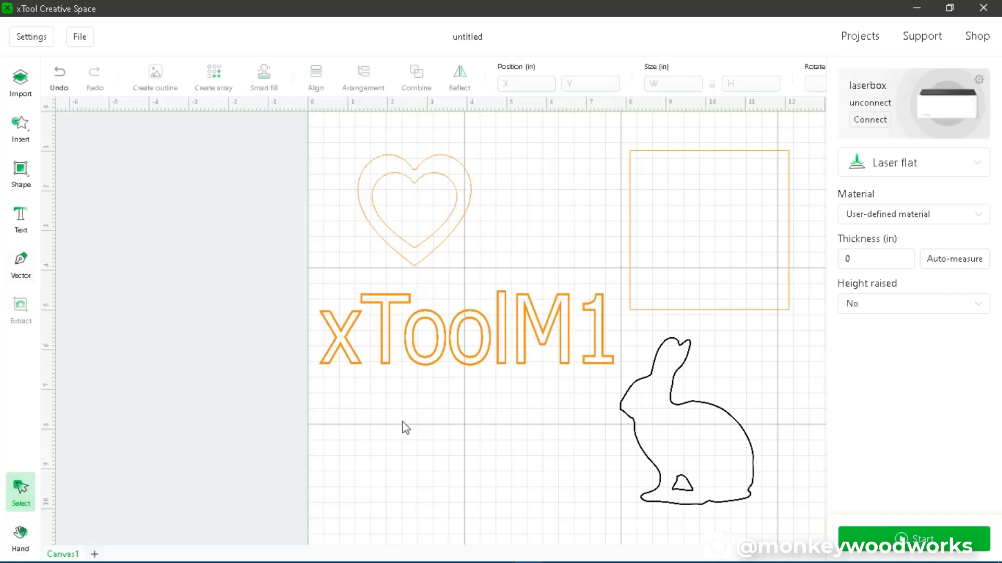
# Look over the work area by scrolling the canvas up and down and zooming in and far out
pyautogui.scroll(-2, 422, 428)
pyautogui.scroll(2, 452, 417)
pyautogui.scroll(8, 452, 418)
pyautogui.scroll(-18, 452, 418)
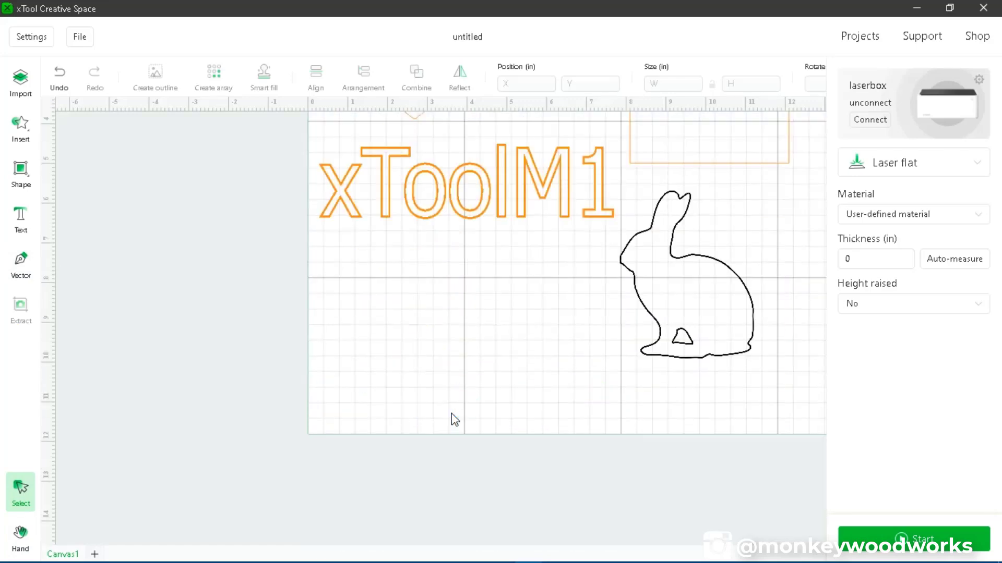
pyautogui.scroll(11, 452, 418)
pyautogui.scroll(-1, 454, 419)
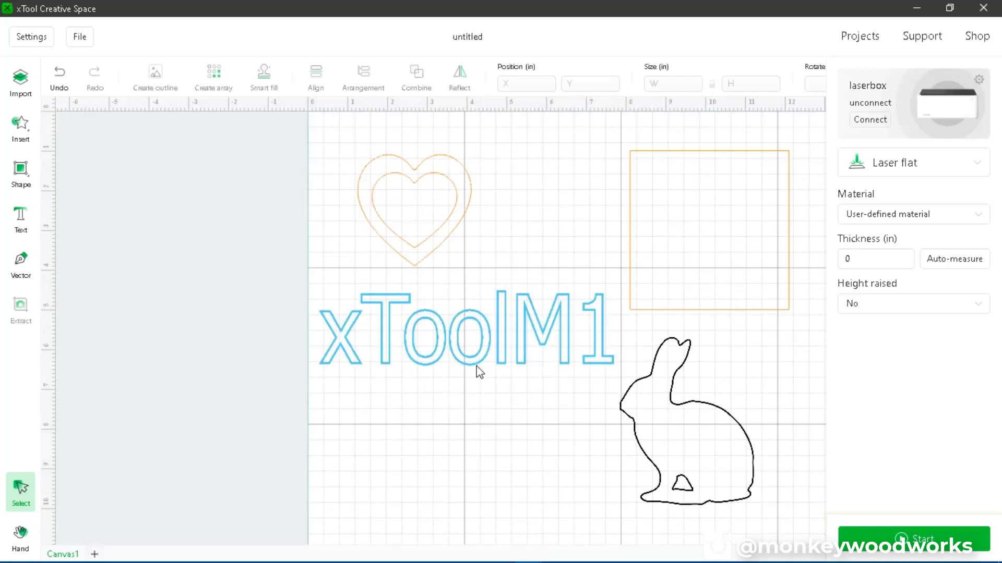
pyautogui.scroll(-5, 478, 372)
pyautogui.scroll(5, 477, 374)
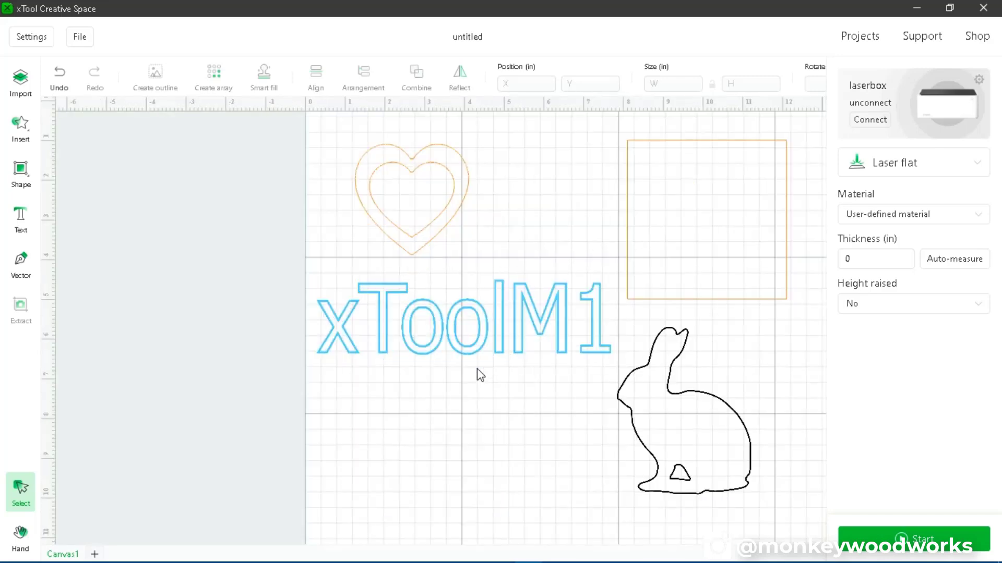
pyautogui.scroll(-5, 477, 369)
pyautogui.scroll(3, 431, 294)
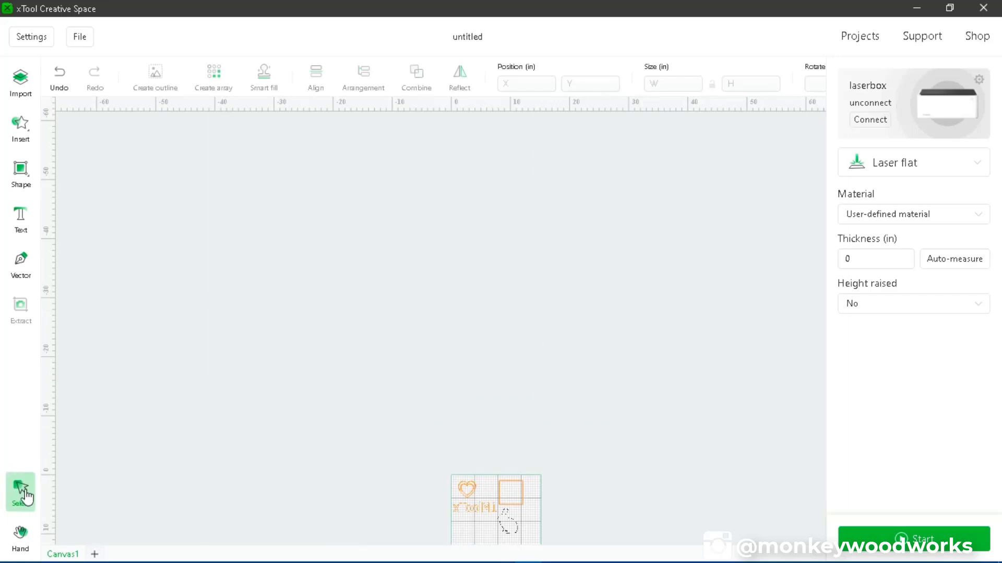
# Reposition the view with the Hand tool and zoom until the whole work area with all its objects is in view
pyautogui.click(20, 539)
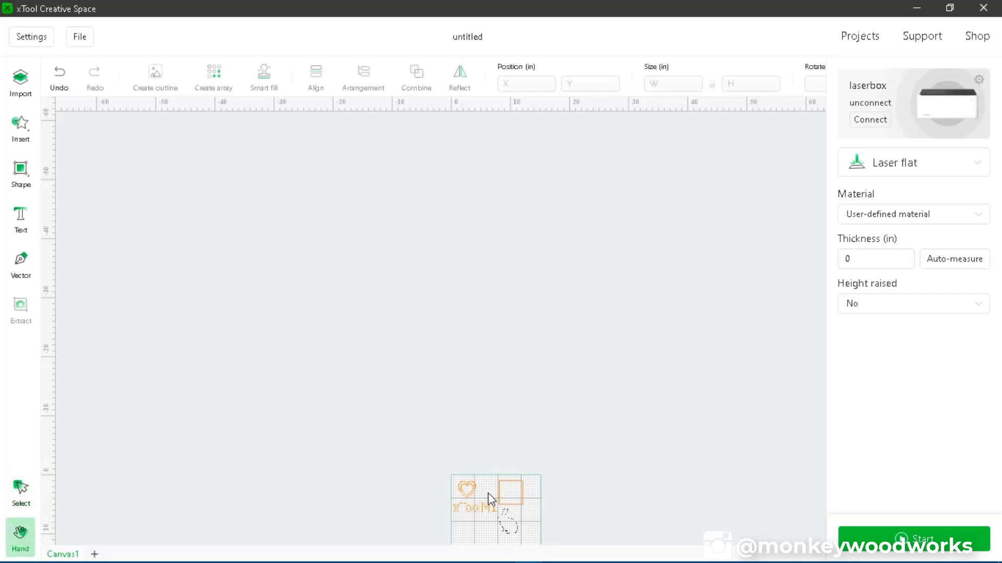
pyautogui.moveTo(488, 493); pyautogui.dragTo(370, 272)
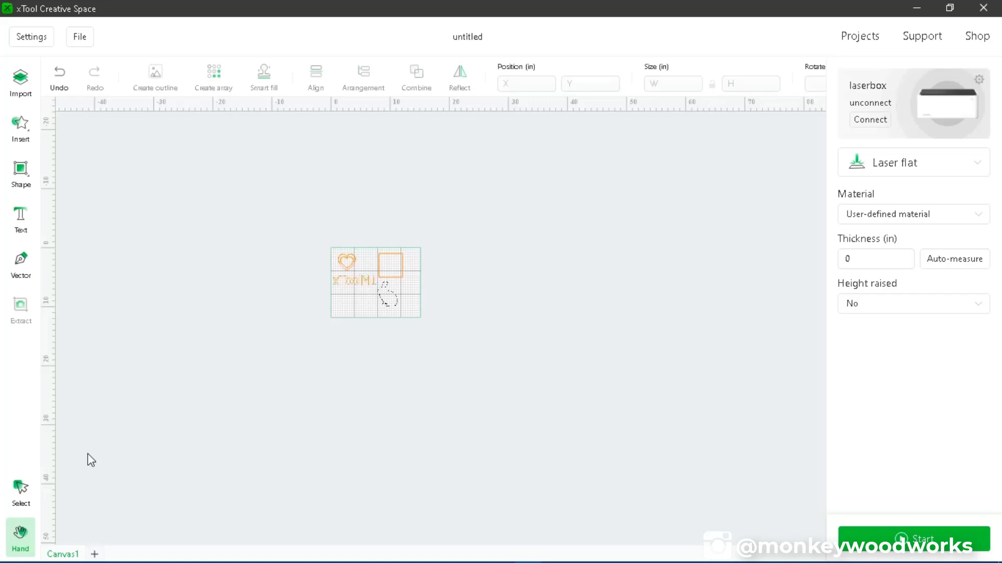
pyautogui.click(21, 493)
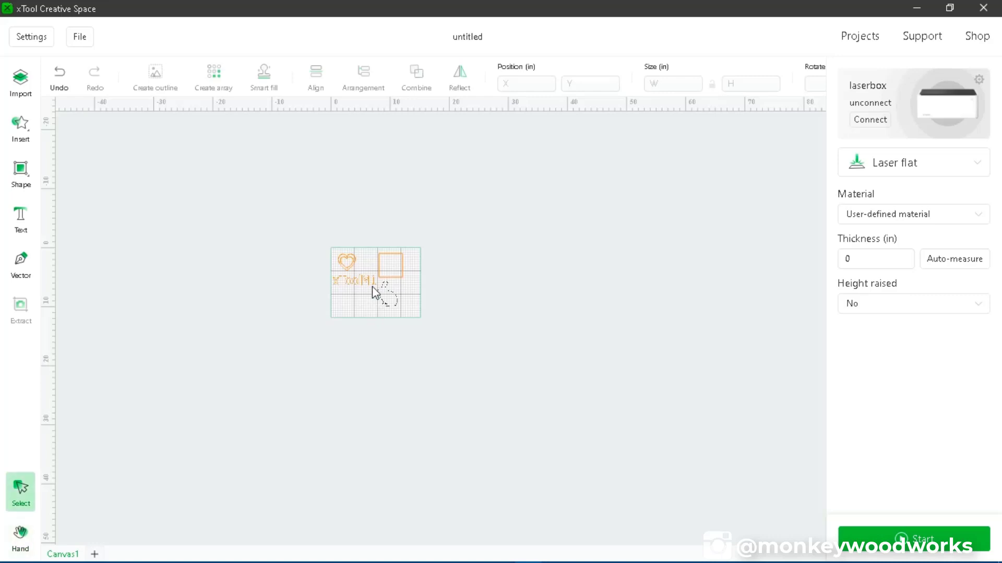
pyautogui.scroll(5, 372, 286)
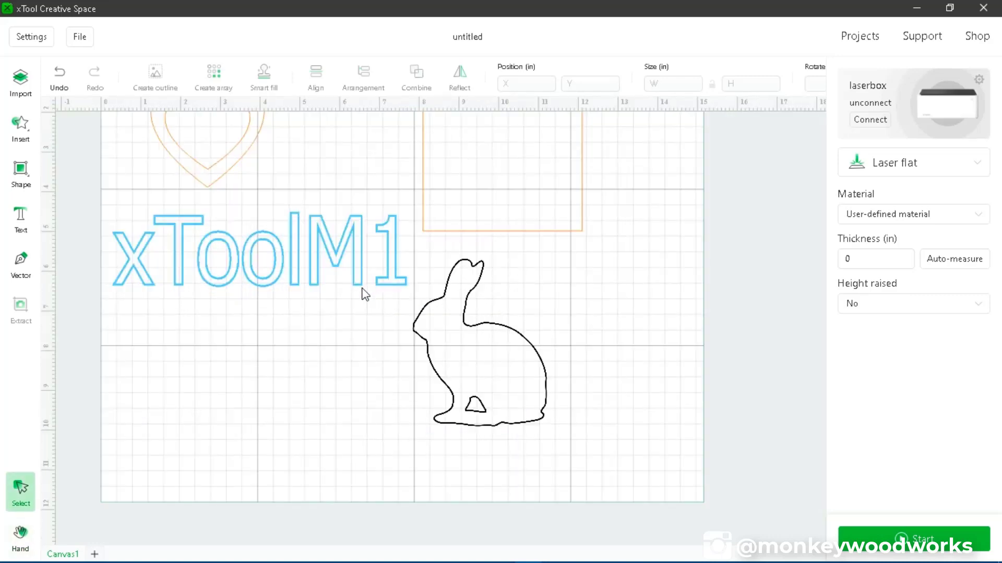
pyautogui.click(20, 536)
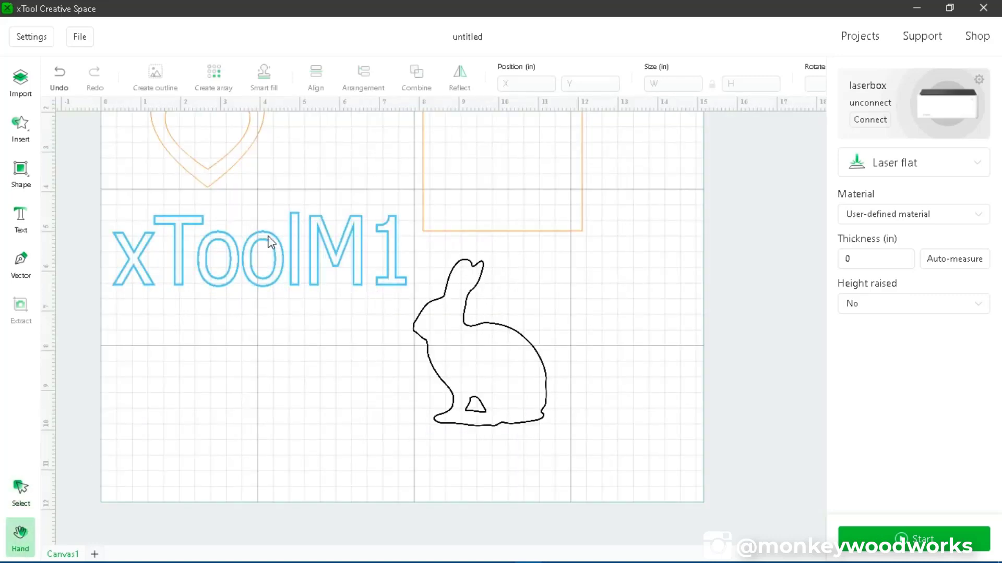
pyautogui.moveTo(269, 212); pyautogui.dragTo(280, 306)
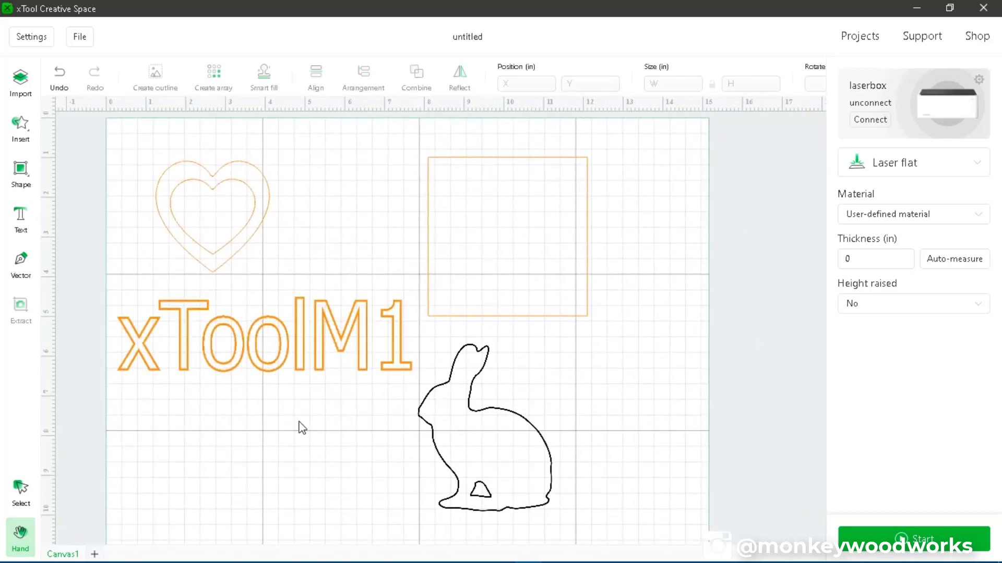
pyautogui.click(21, 503)
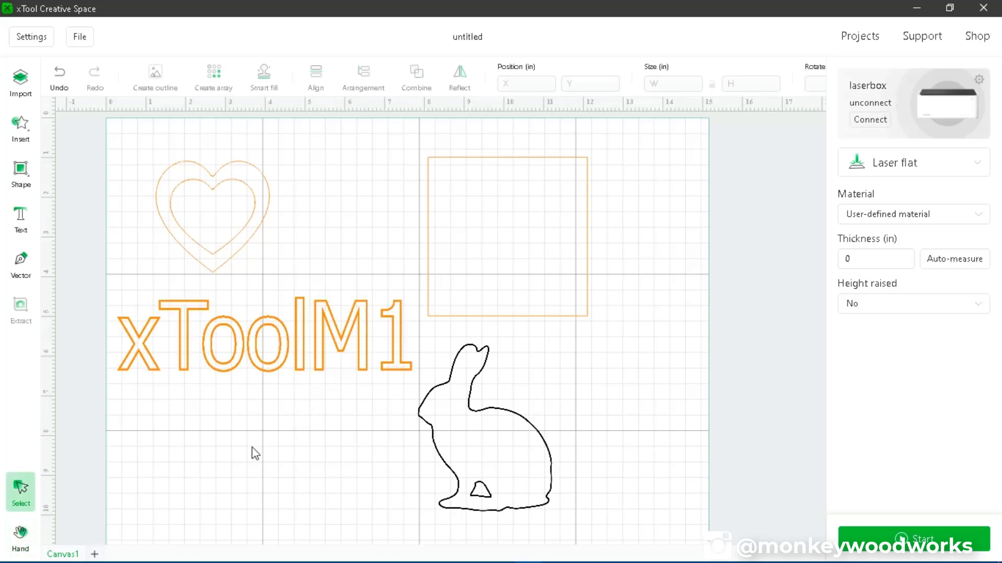
pyautogui.scroll(-2, 255, 453)
pyautogui.click(20, 534)
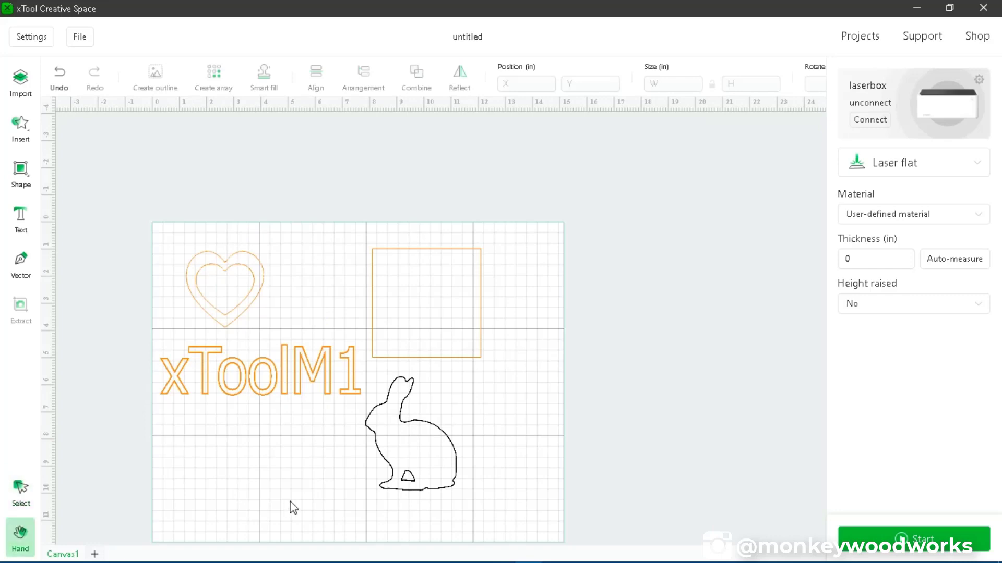
pyautogui.moveTo(291, 508); pyautogui.dragTo(259, 421)
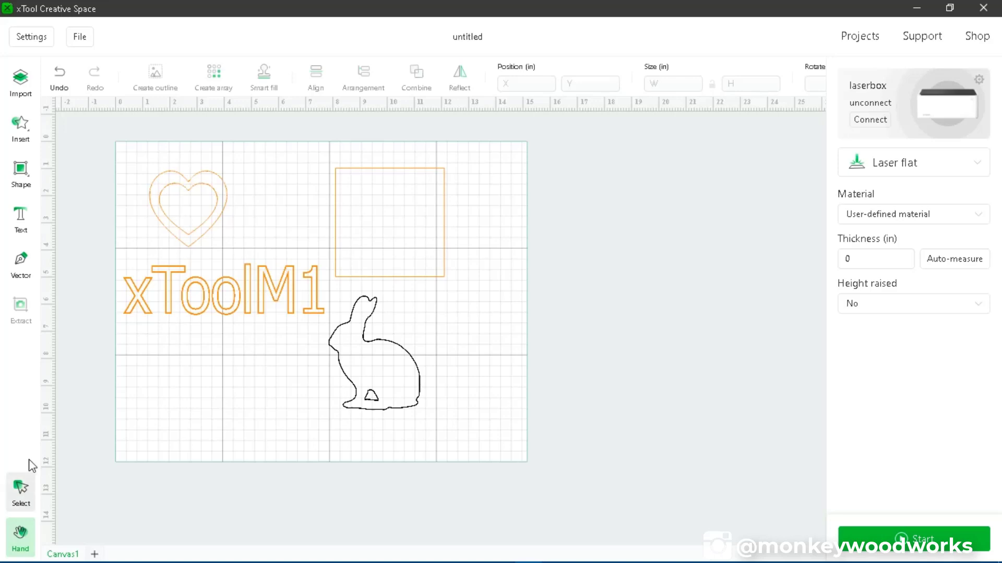
pyautogui.click(21, 491)
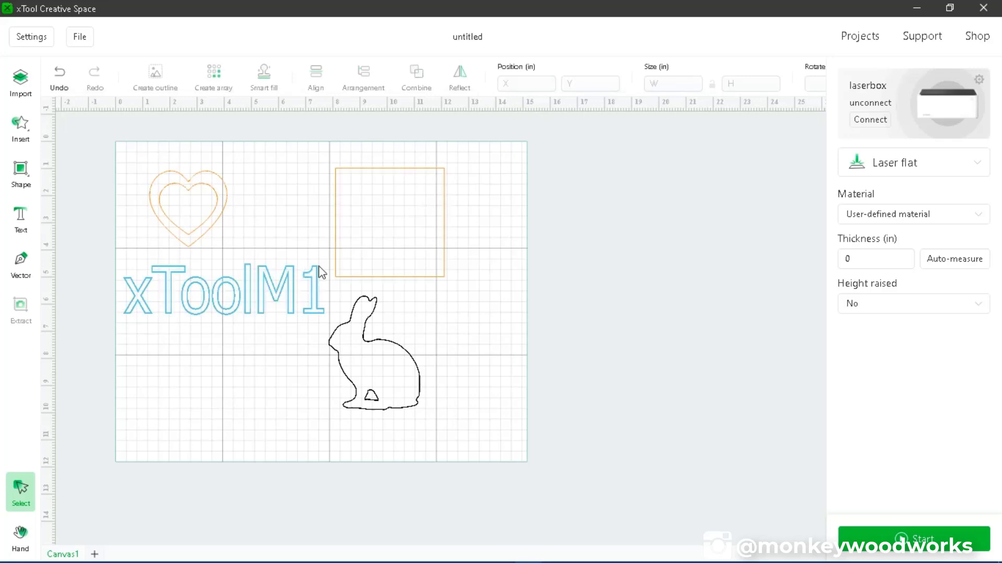
# Set the square's position to X 5, Y 0 in
pyautogui.click(419, 209)
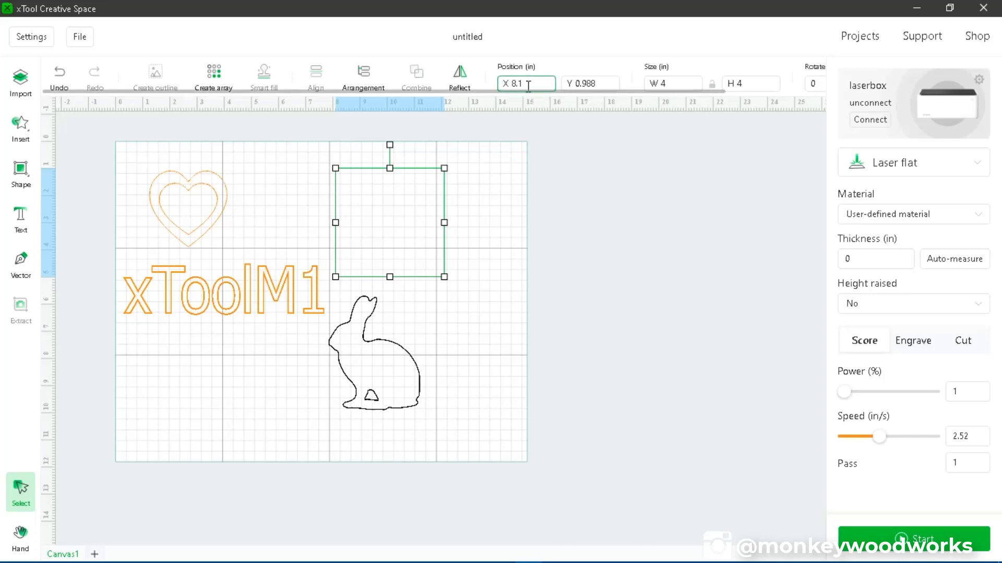
pyautogui.click(576, 83)
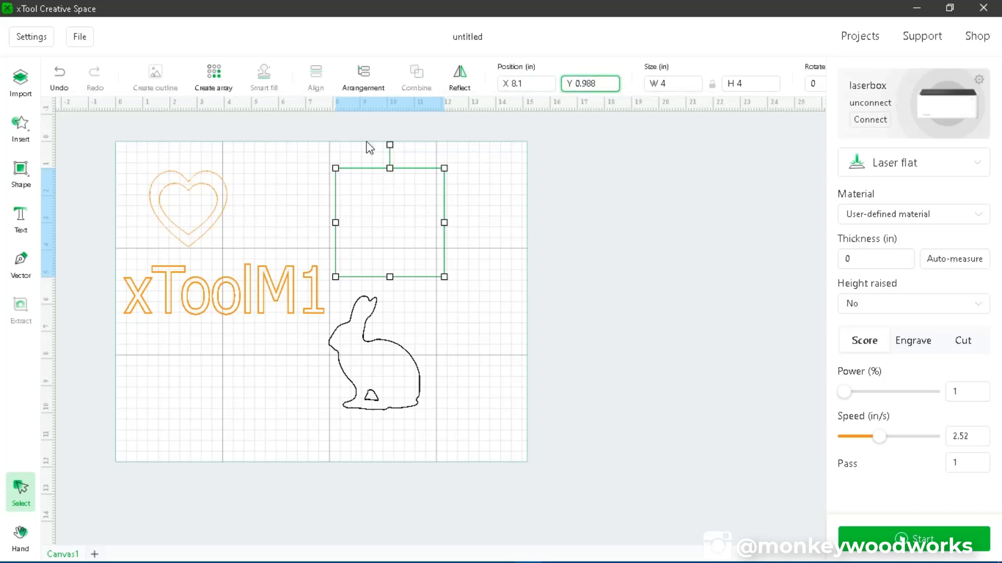
pyautogui.doubleClick(585, 83)
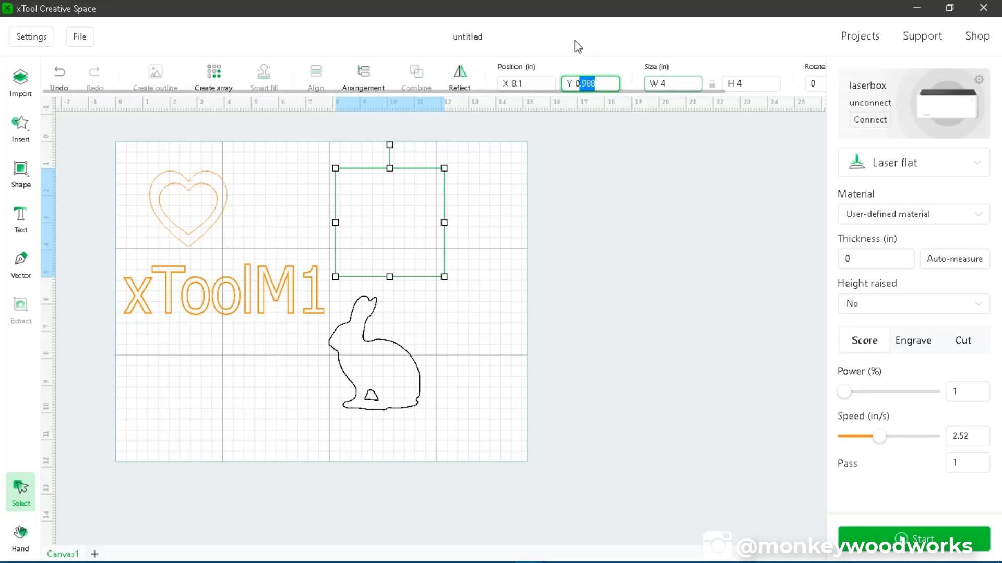
pyautogui.write('0')
pyautogui.press('Return')
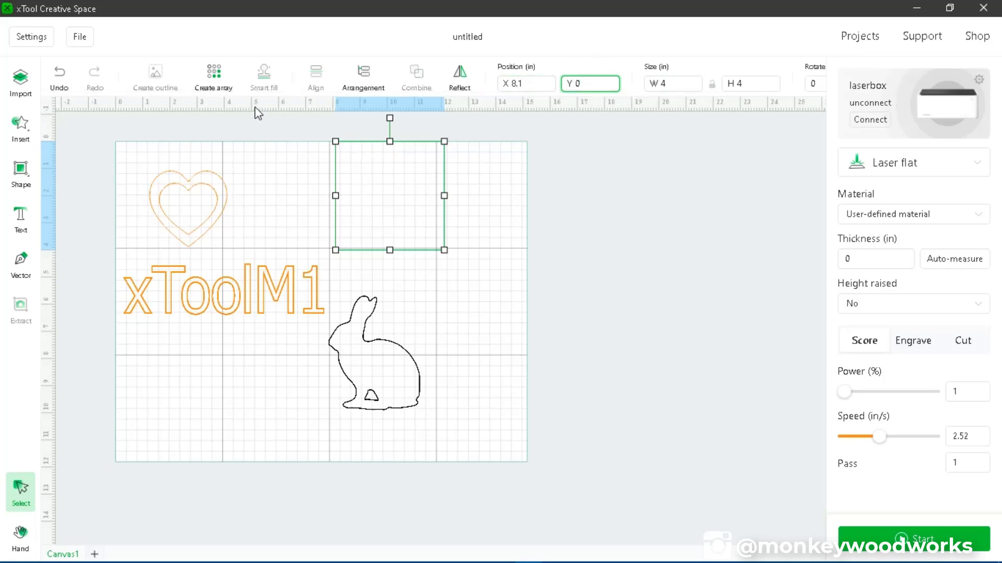
pyautogui.doubleClick(542, 84)
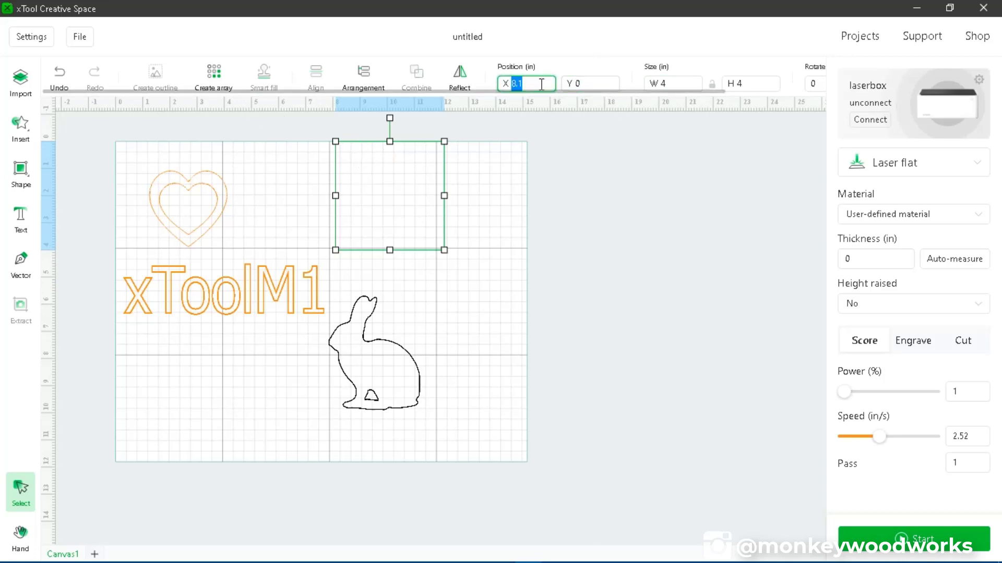
pyautogui.write('5')
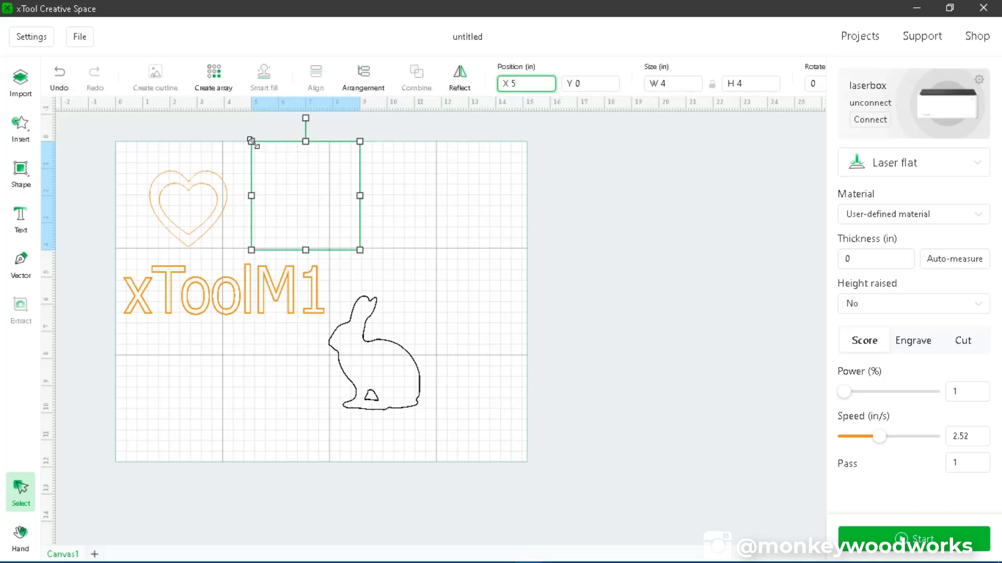
# Move the bunny away from the text, set its position to X 5, Y 0 in, and deselect it
pyautogui.click(373, 354)
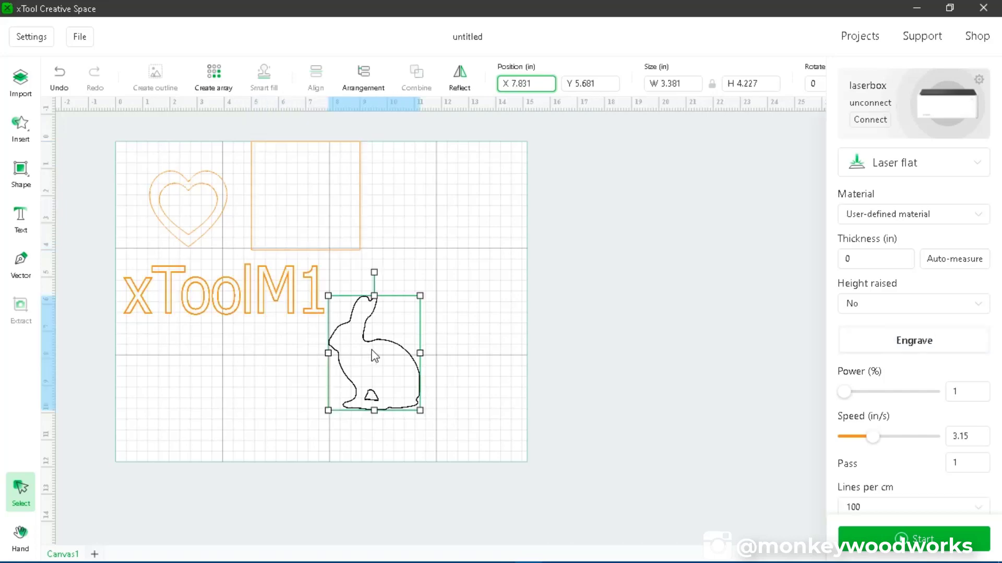
pyautogui.moveTo(375, 361); pyautogui.dragTo(437, 352)
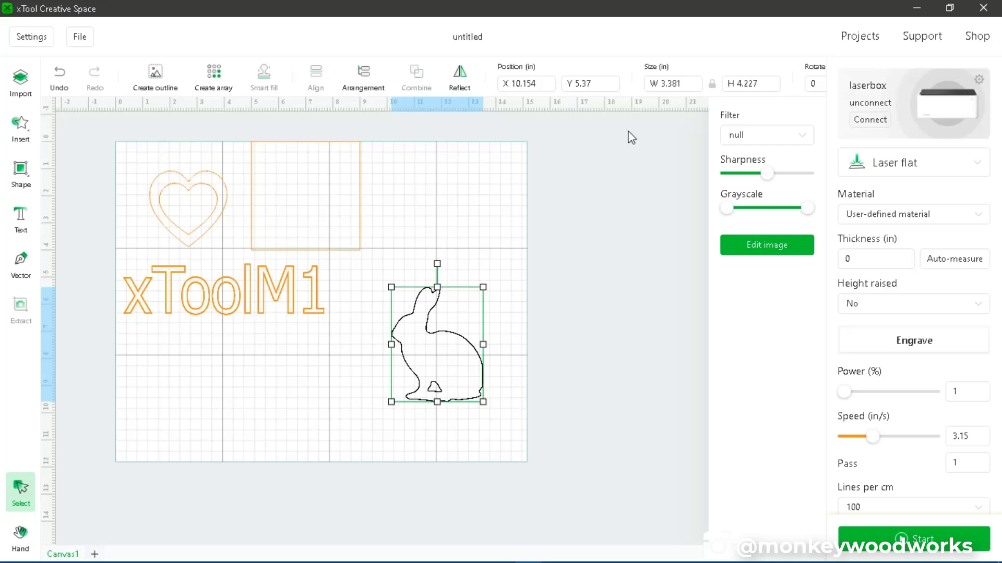
pyautogui.click(574, 82)
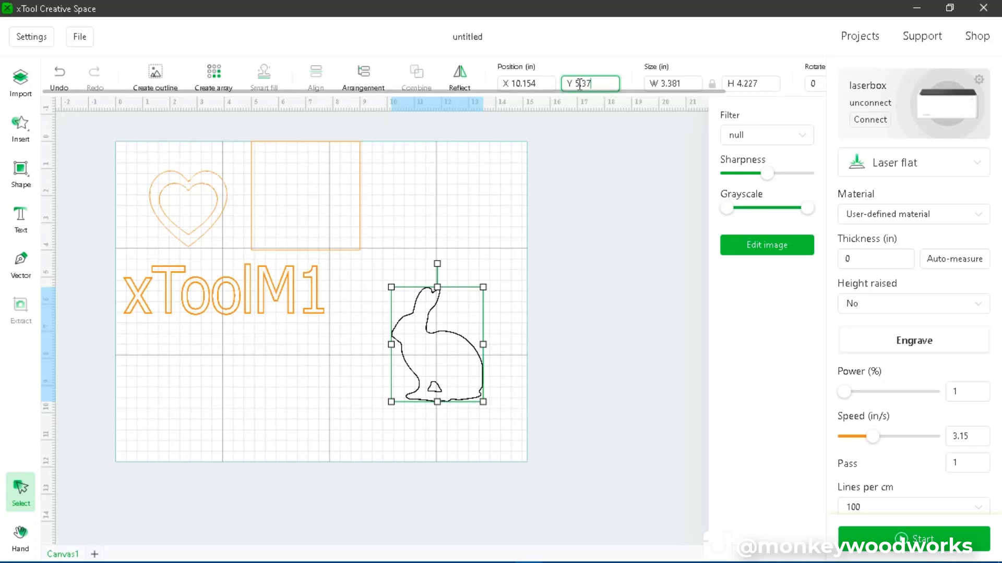
pyautogui.doubleClick(579, 83)
pyautogui.write('0')
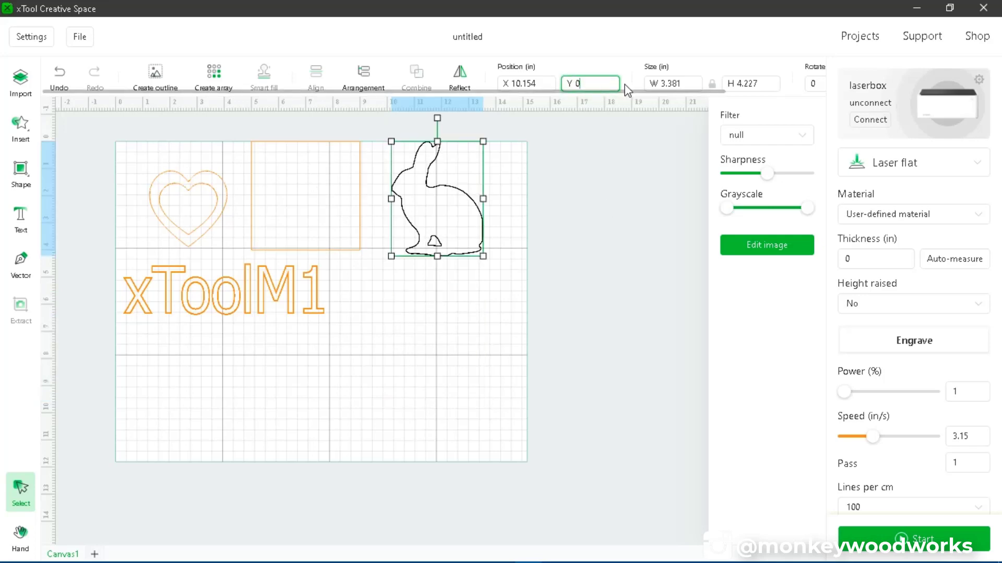
pyautogui.click(512, 83)
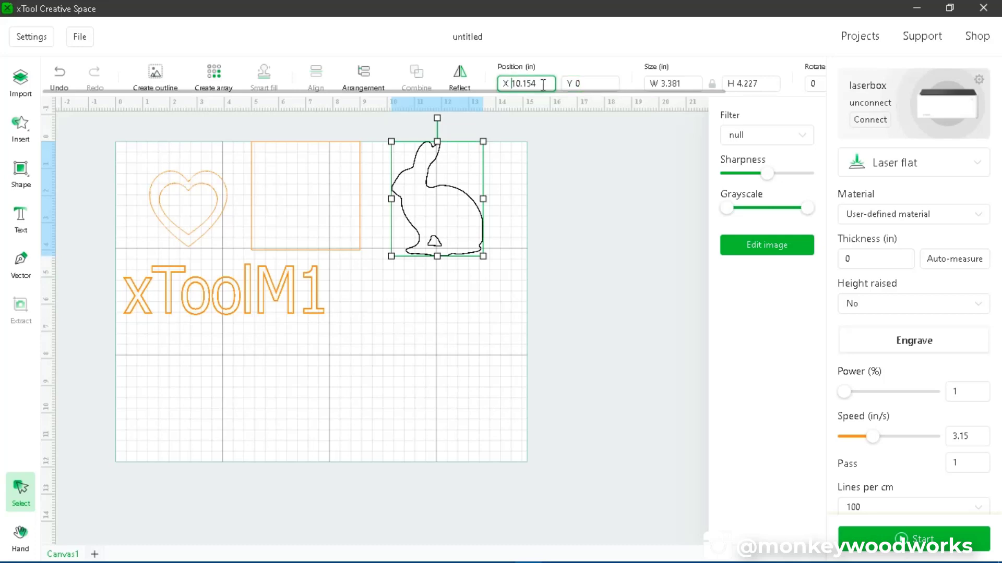
pyautogui.moveTo(545, 84); pyautogui.dragTo(514, 83)
pyautogui.write('5')
pyautogui.click(220, 164)
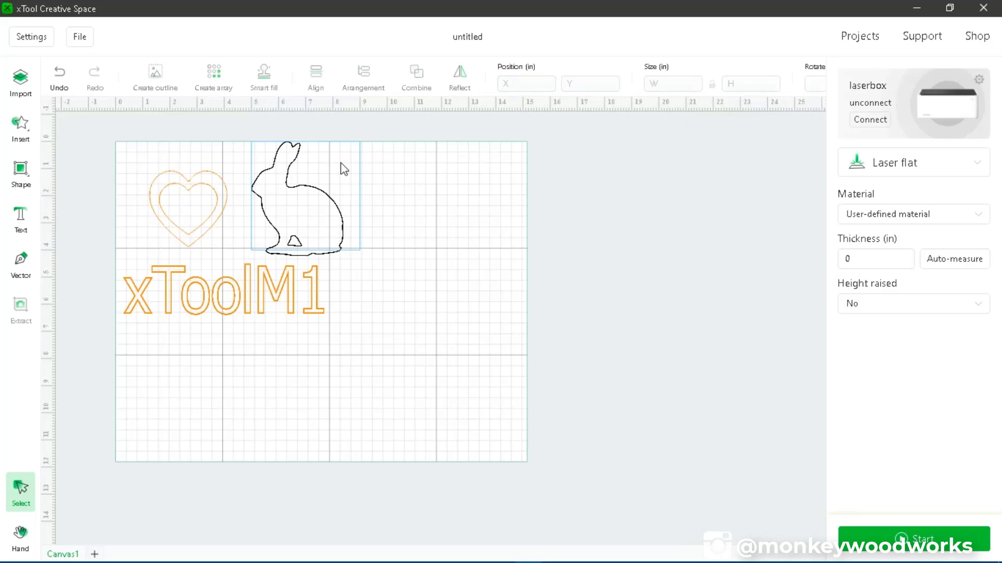
# Separate the overlapping shapes by moving the square to about X 9.56, Y 5.4 in and the bunny down below the end of the text
pyautogui.click(293, 169)
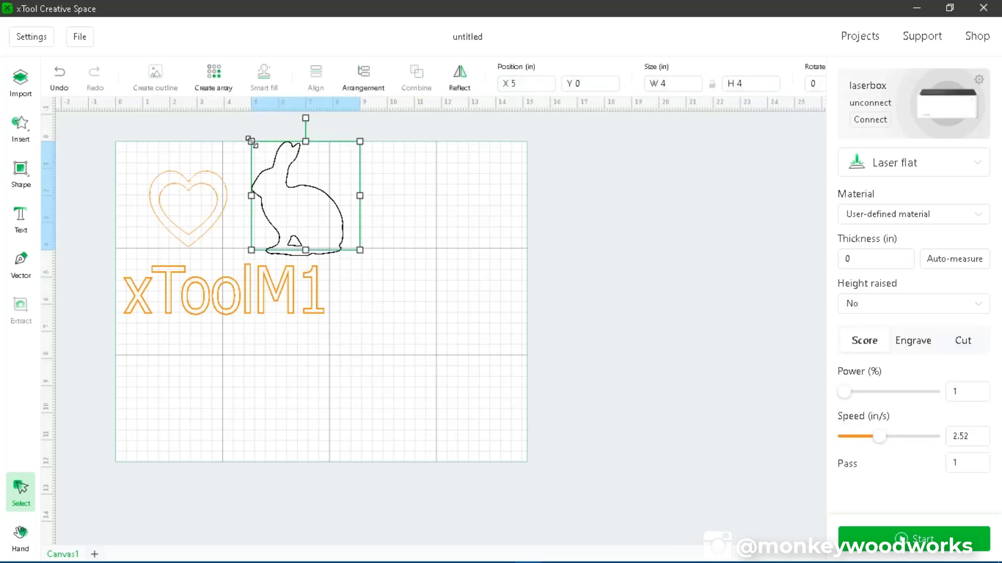
pyautogui.moveTo(305, 224); pyautogui.dragTo(425, 368)
pyautogui.click(307, 214)
pyautogui.moveTo(307, 213); pyautogui.dragTo(293, 398)
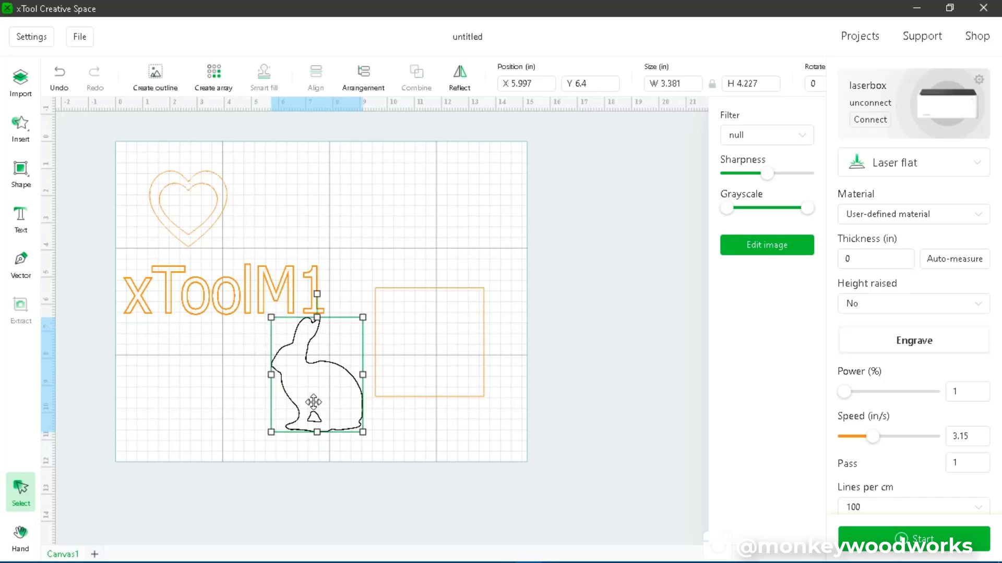
# Move the outer heart away from the inner one and back over it, slightly off-centre, and deselect it
pyautogui.moveTo(208, 217); pyautogui.dragTo(412, 217)
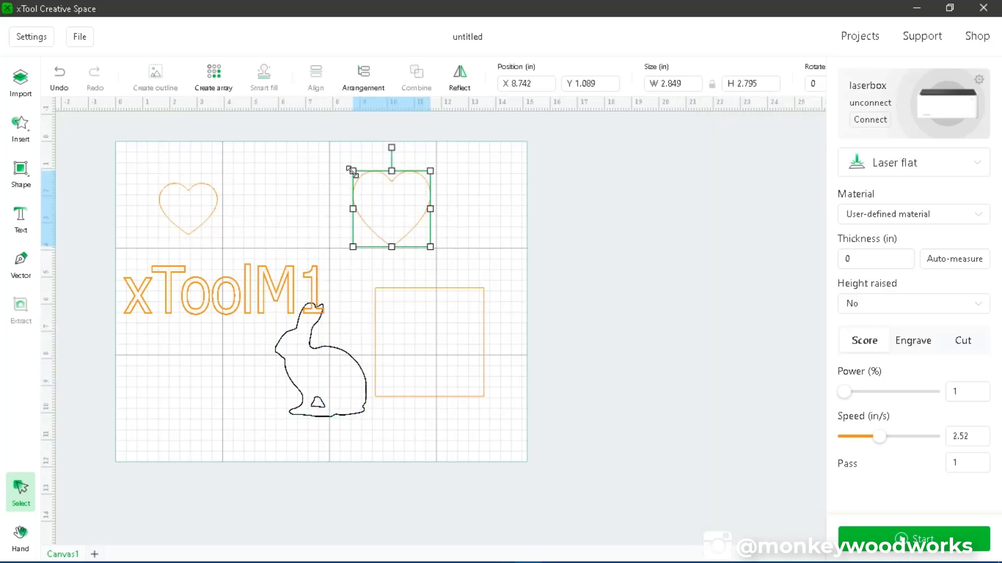
pyautogui.moveTo(385, 215); pyautogui.dragTo(191, 221)
pyautogui.click(297, 184)
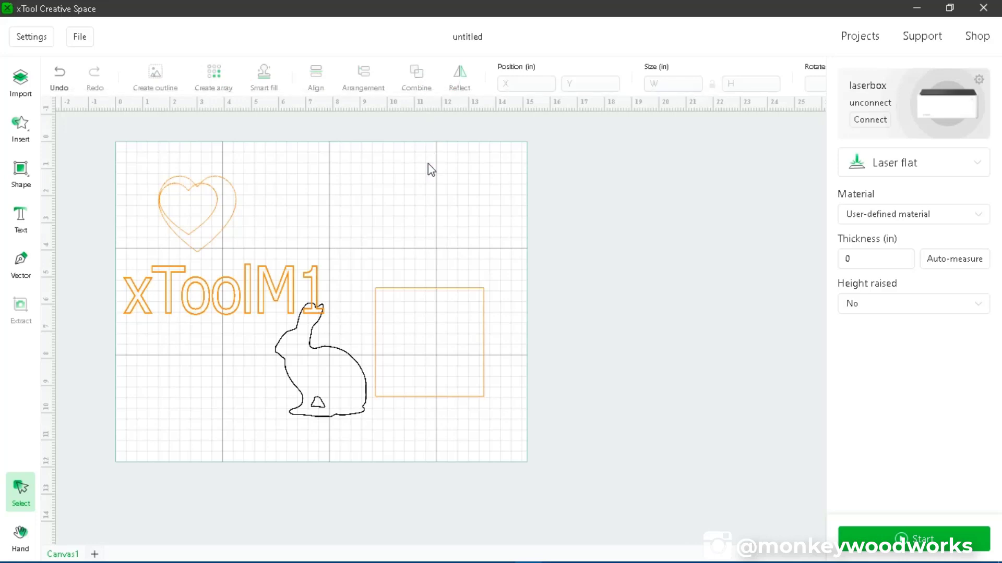
# Show the arrangement options for the square and close them without choosing one
pyautogui.click(438, 339)
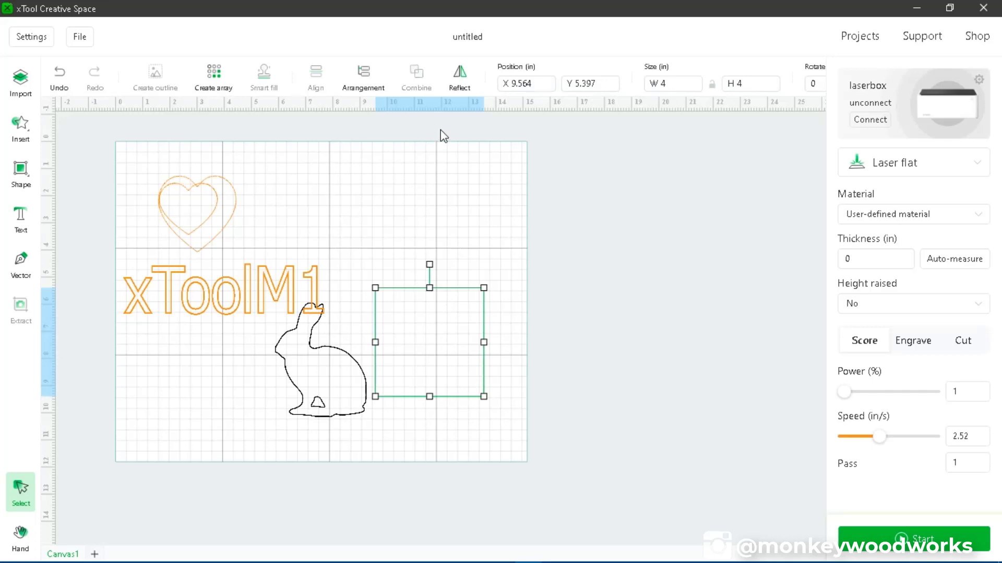
pyautogui.click(363, 73)
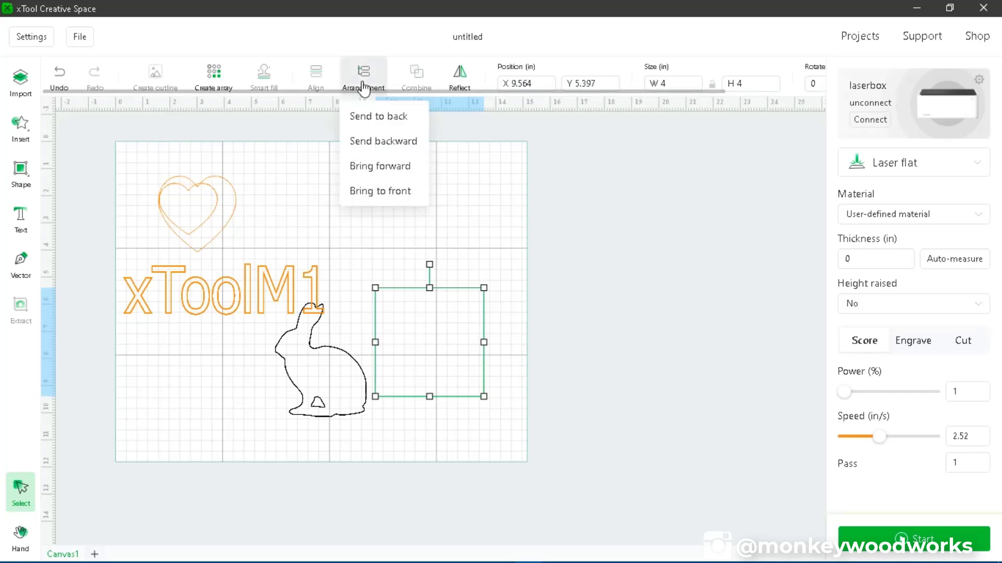
pyautogui.click(385, 245)
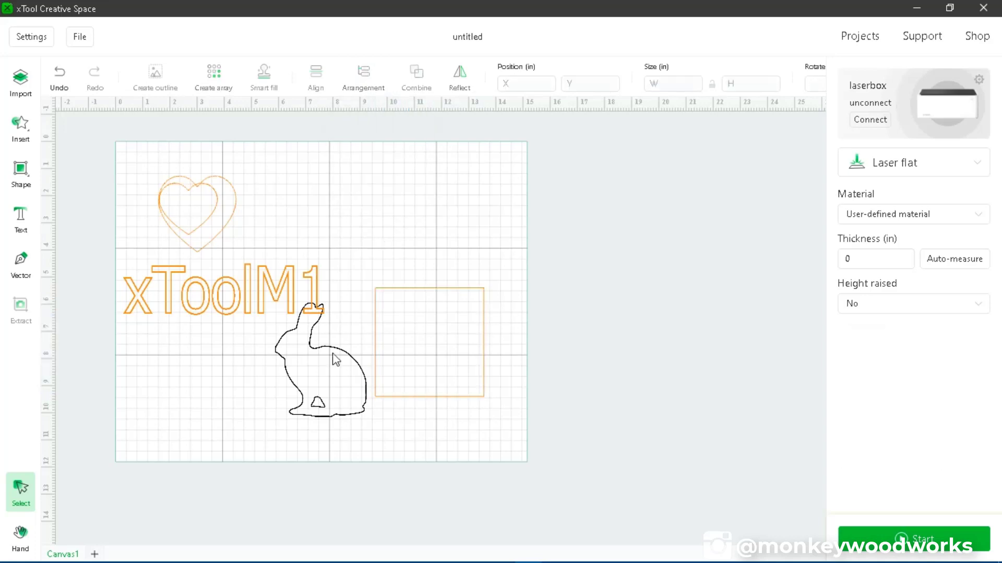
# Move the bunny to about X 7.9, Y 4.74 in so it overlaps the square, and deselect it
pyautogui.click(326, 391)
pyautogui.moveTo(327, 391); pyautogui.dragTo(382, 359)
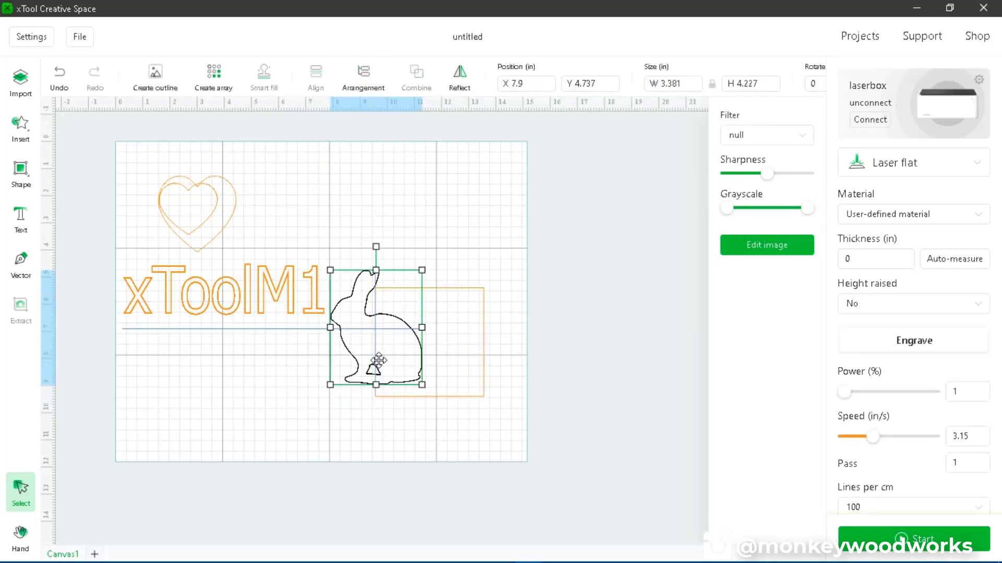
pyautogui.click(441, 209)
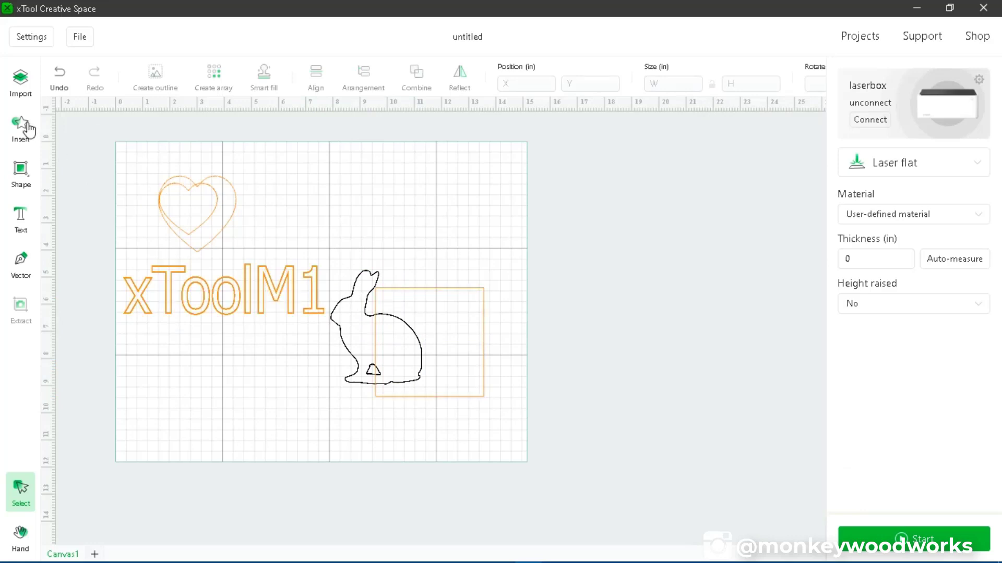
# Import the Monkey Woodworks logo image and place it at about X 6.08, Y 5.88 in, overlapping the bunny
pyautogui.click(23, 90)
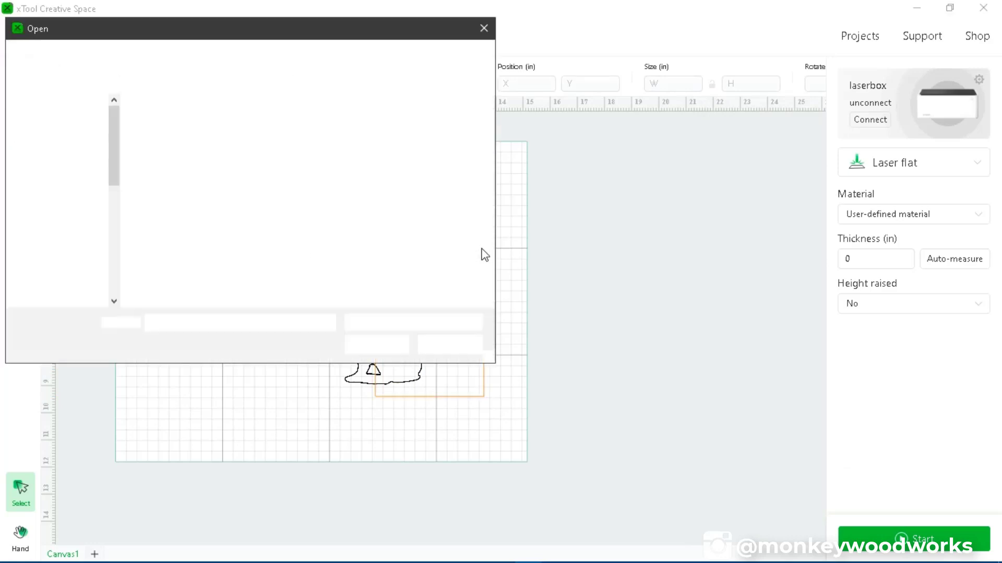
pyautogui.click(267, 156)
pyautogui.click(365, 344)
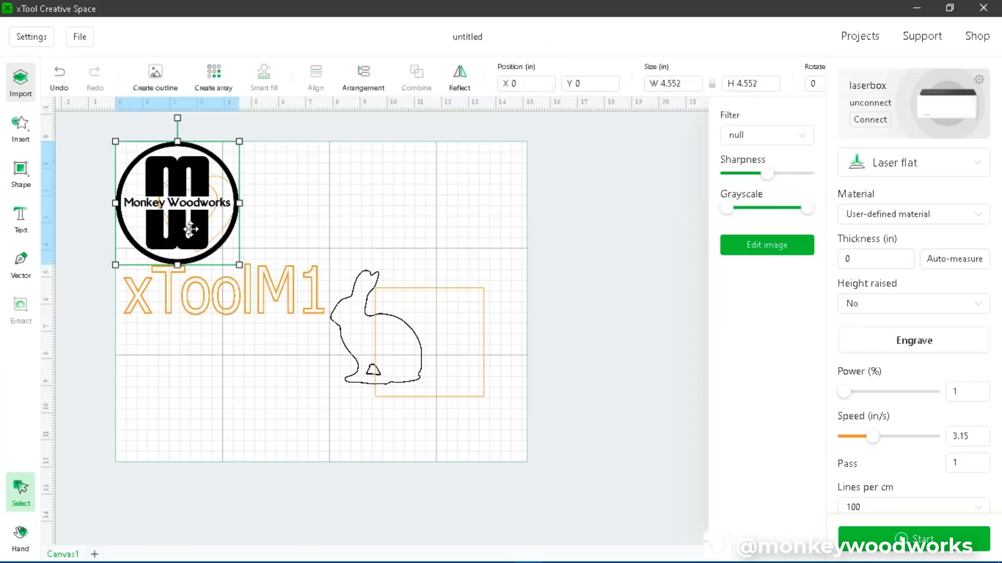
pyautogui.moveTo(194, 206); pyautogui.dragTo(354, 388)
pyautogui.click(484, 242)
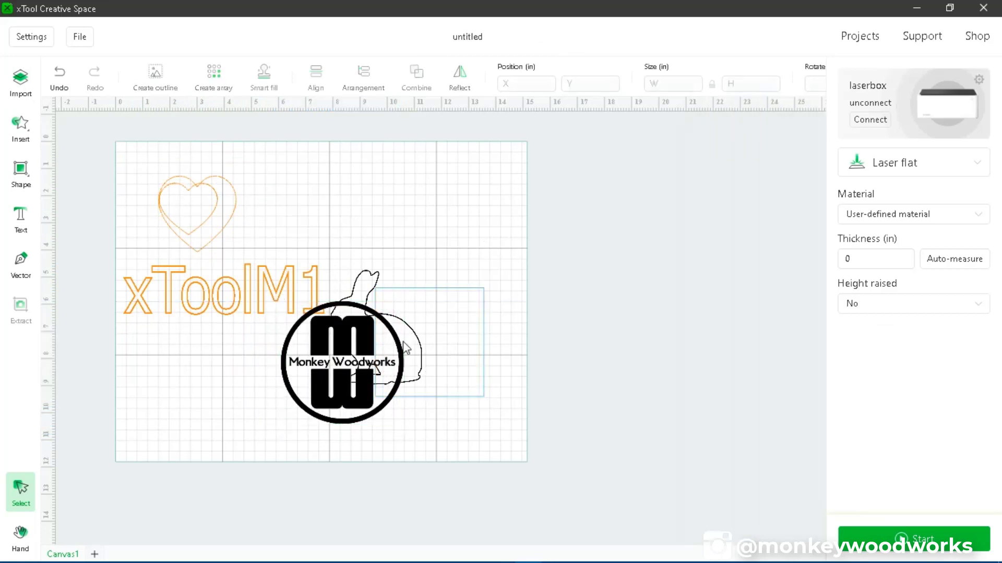
# Try to bring the bunny to the front of the Monkey Woodworks logo
pyautogui.click(326, 359)
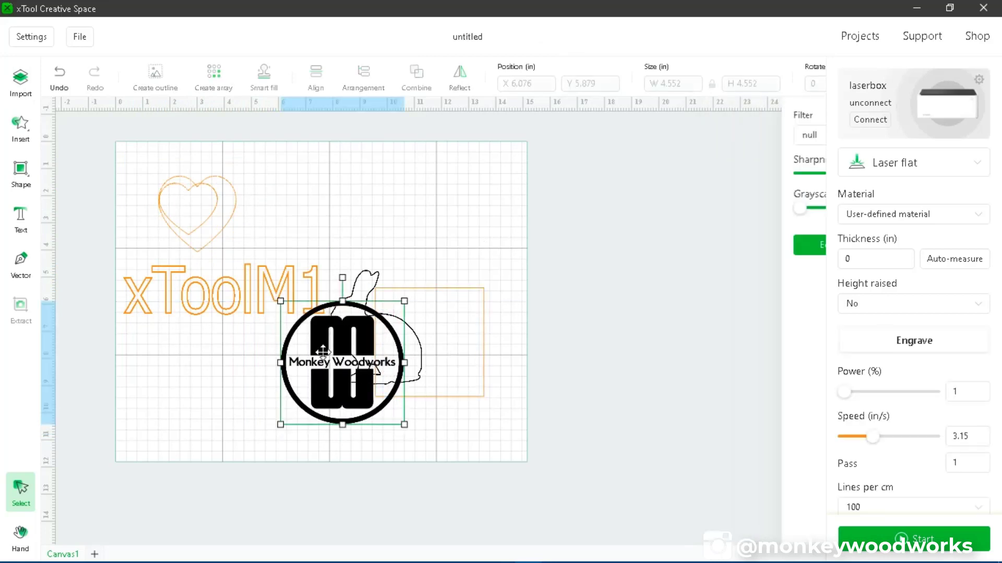
pyautogui.click(368, 284)
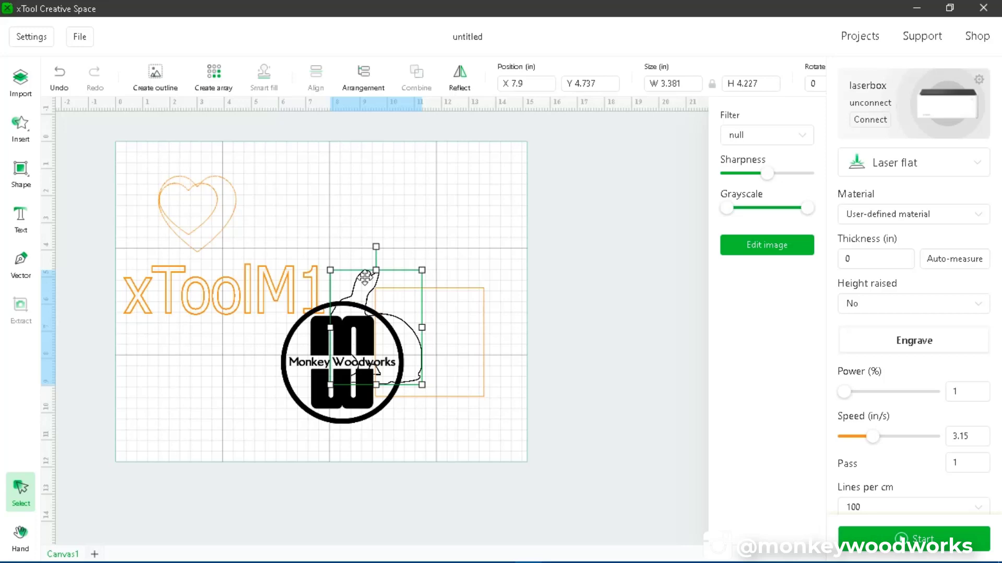
pyautogui.click(372, 89)
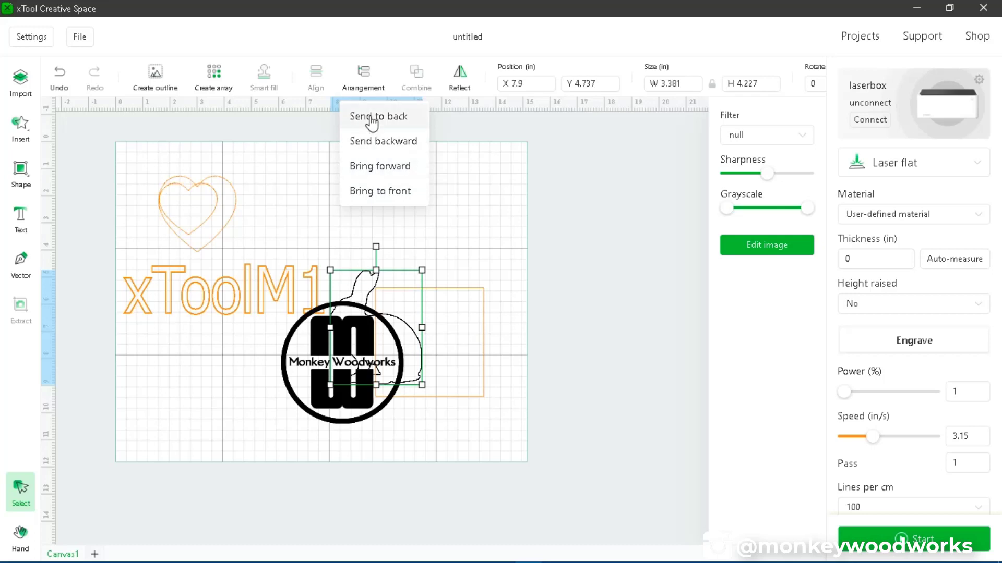
pyautogui.click(387, 193)
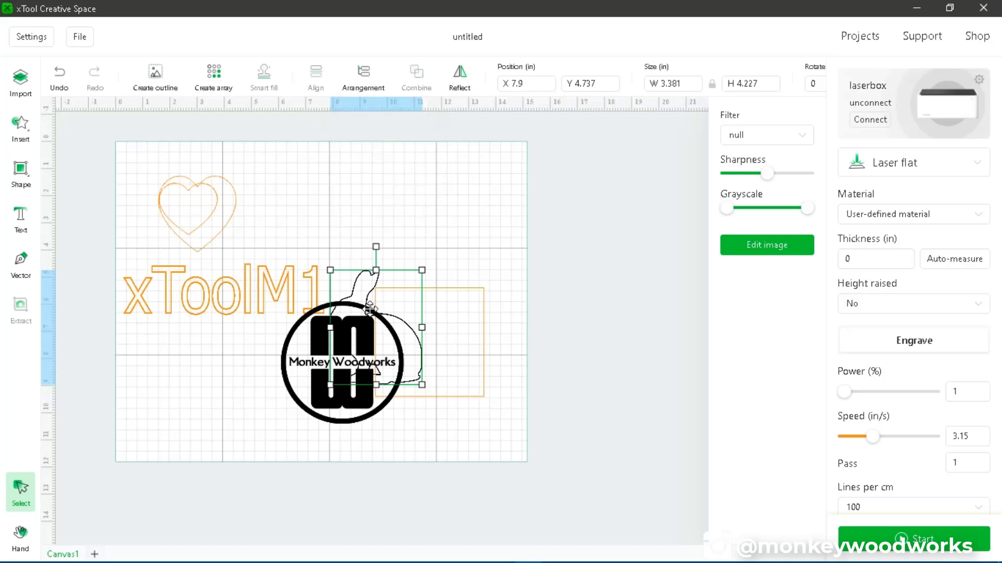
# Apply Bring to front to the bunny once more and clear the selection
pyautogui.click(312, 350)
pyautogui.click(335, 344)
pyautogui.click(367, 95)
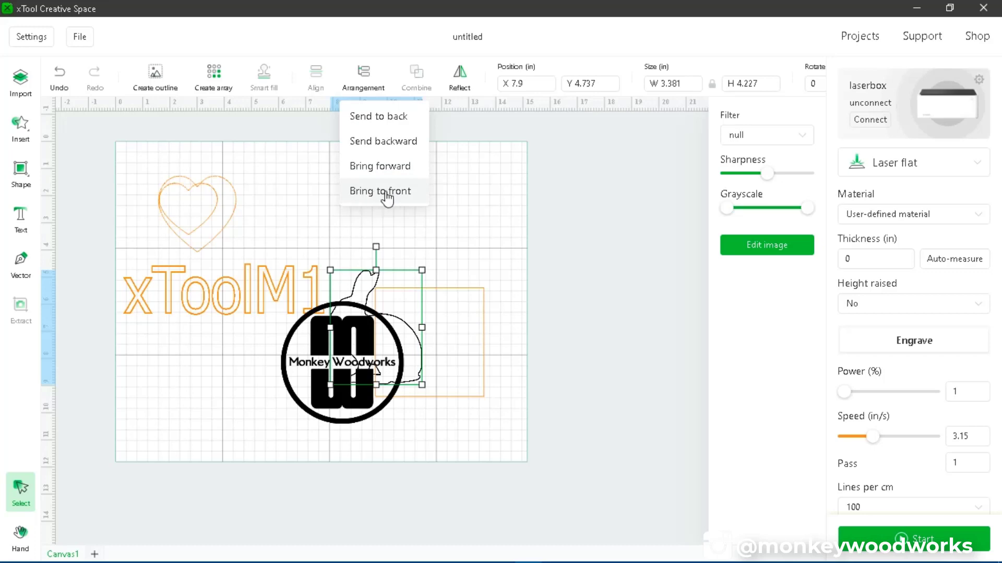
pyautogui.click(385, 194)
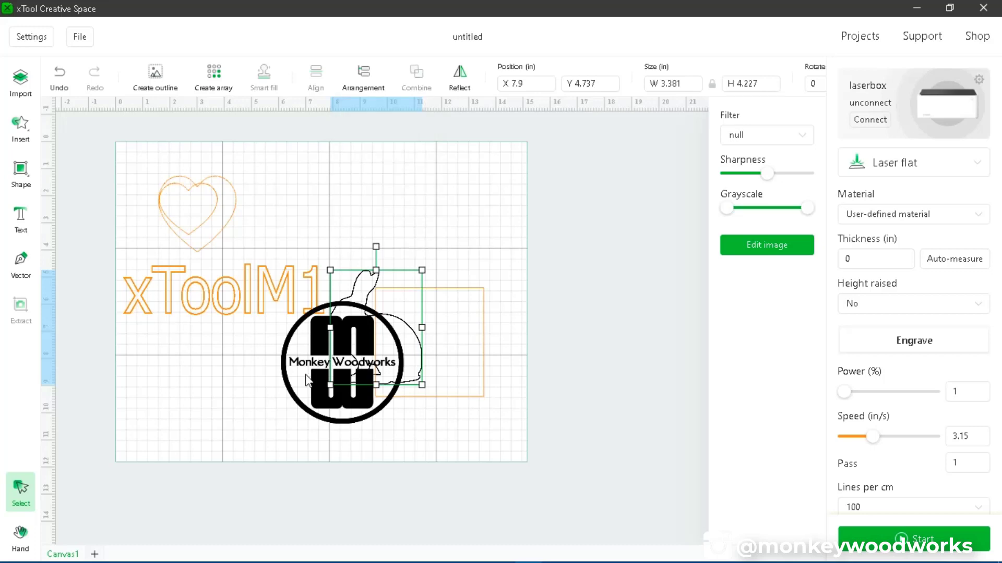
pyautogui.click(334, 418)
pyautogui.click(462, 269)
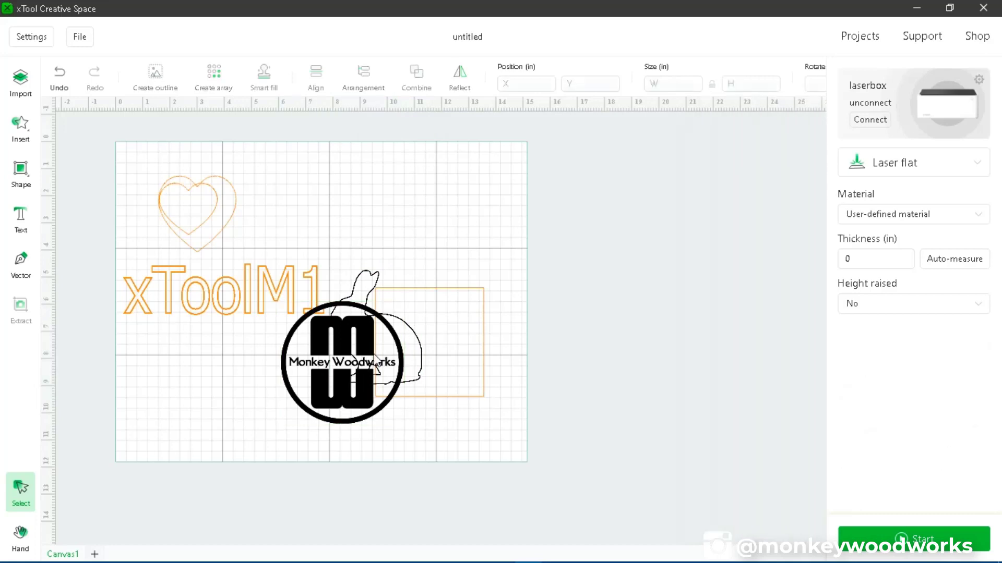
# Send the bunny to the back of the stacking order, behind the Monkey Woodworks logo, and clear the selection
pyautogui.click(371, 355)
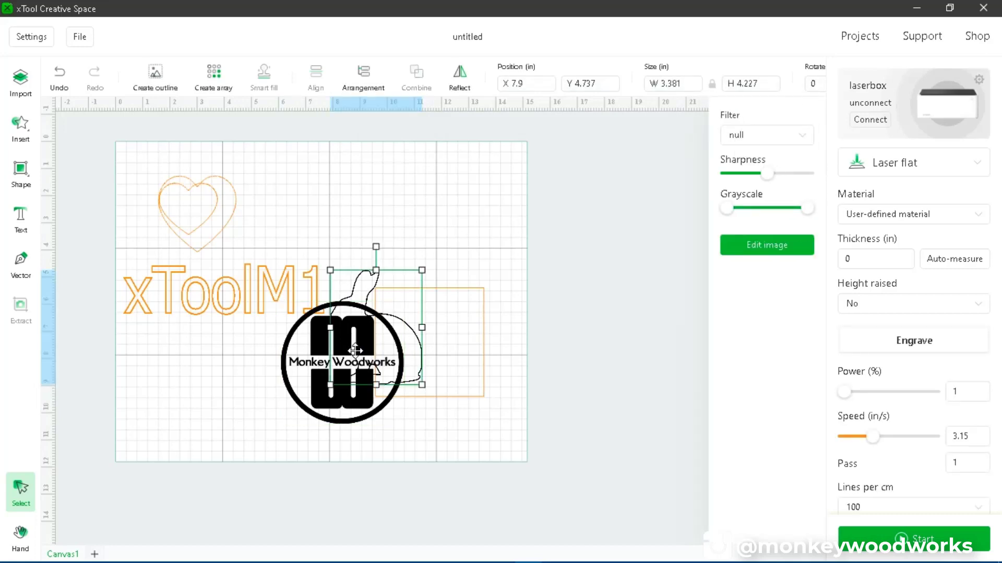
pyautogui.click(402, 219)
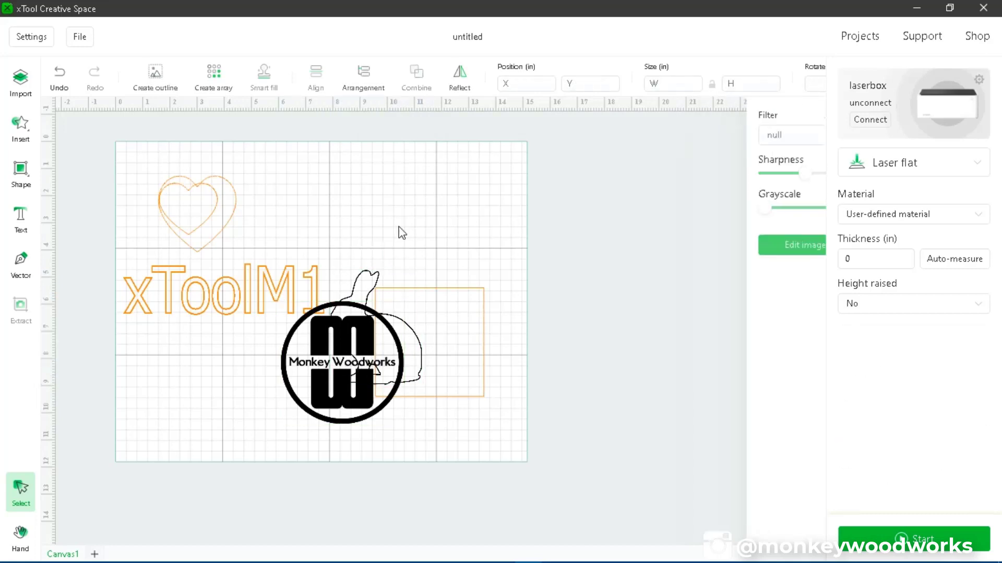
pyautogui.click(363, 338)
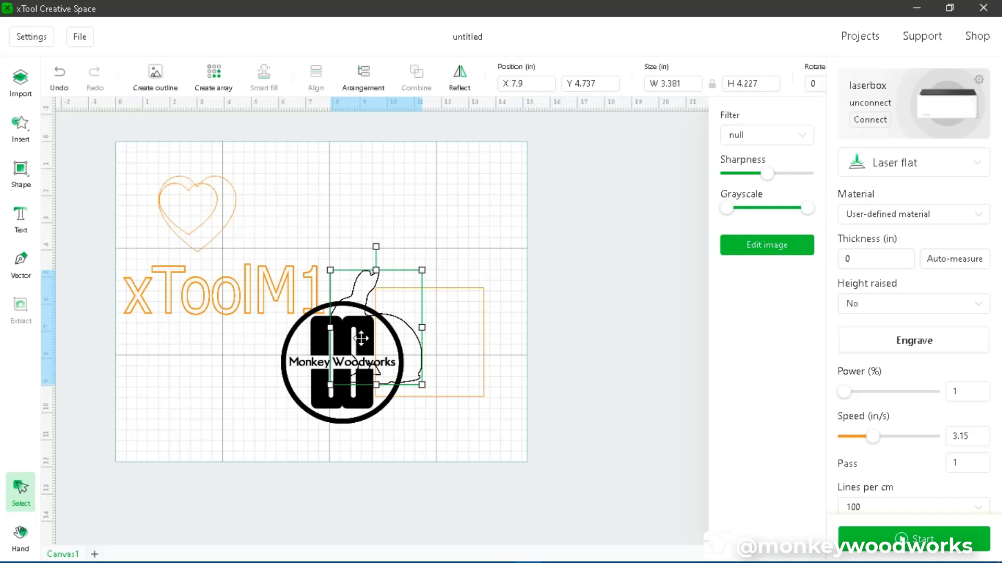
pyautogui.click(363, 78)
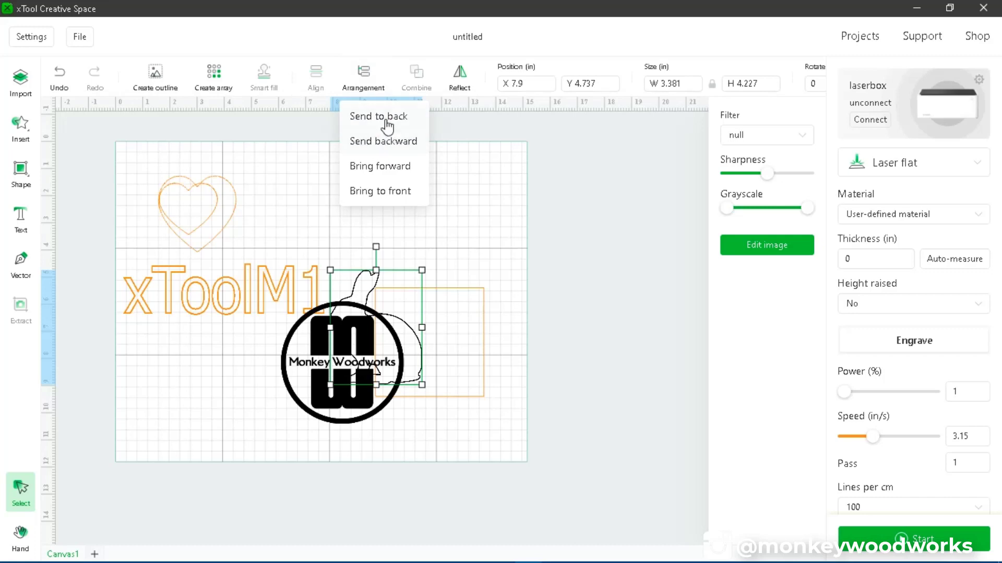
pyautogui.click(386, 124)
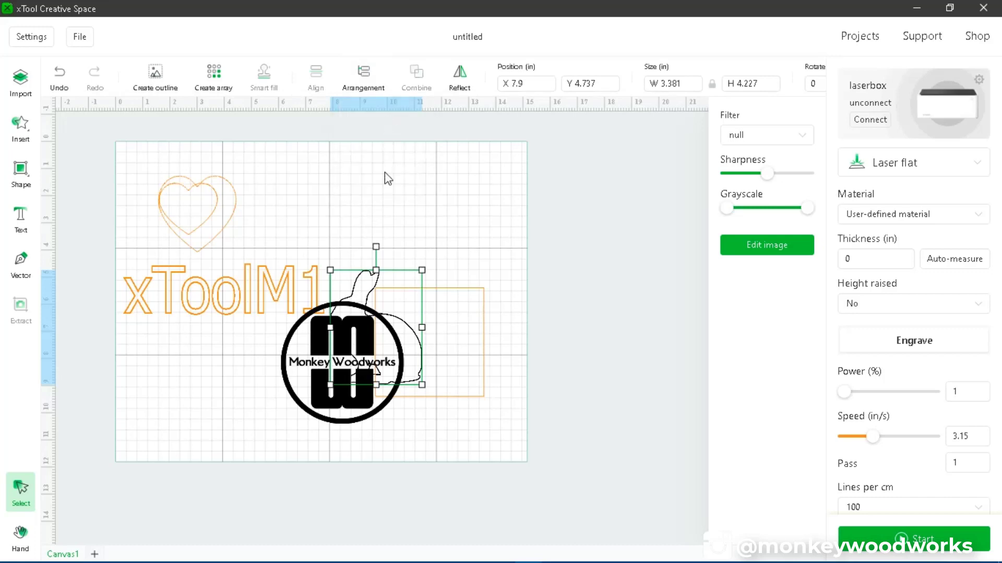
pyautogui.click(384, 174)
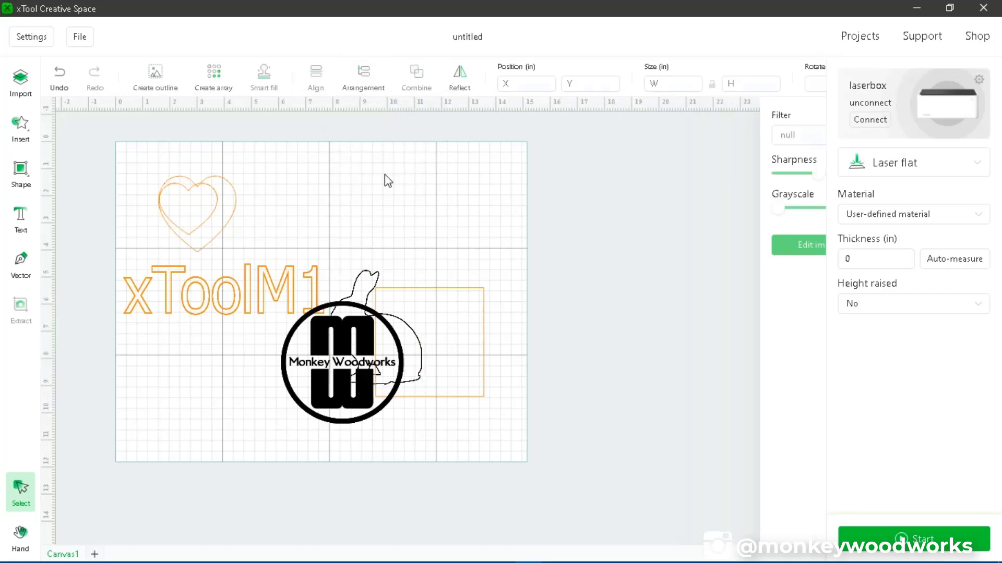
# Try the Monkey Woodworks logo beside the bunny at about X 3.69, Y 5.91 in, and over its ears at about X 7.87, Y 2.46 in
pyautogui.click(362, 342)
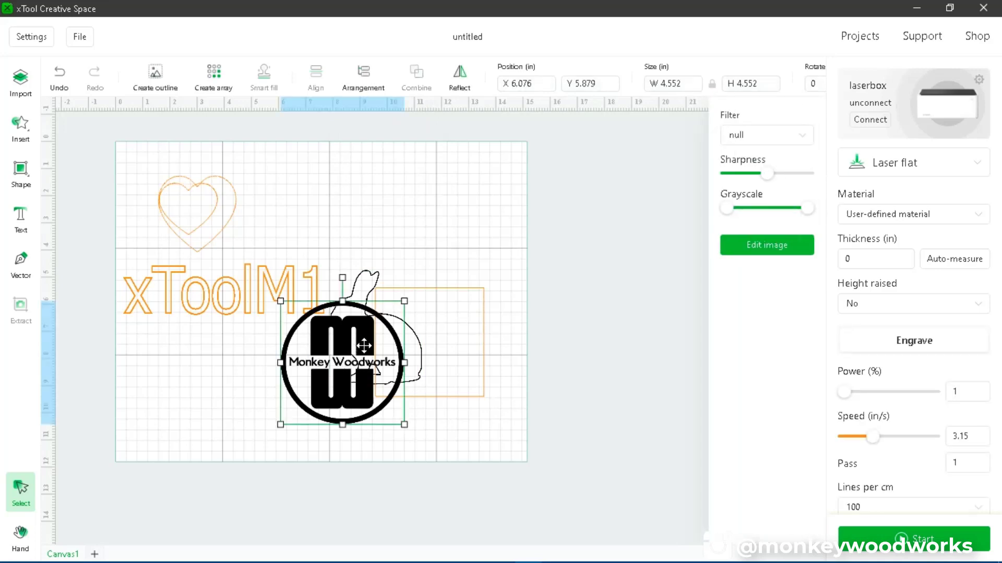
pyautogui.moveTo(362, 344); pyautogui.dragTo(298, 343)
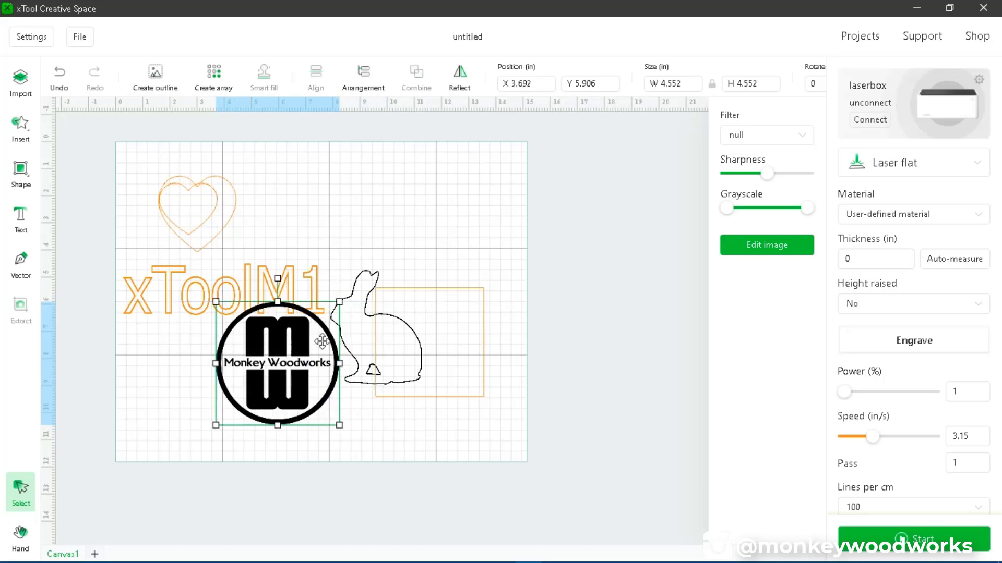
pyautogui.click(360, 333)
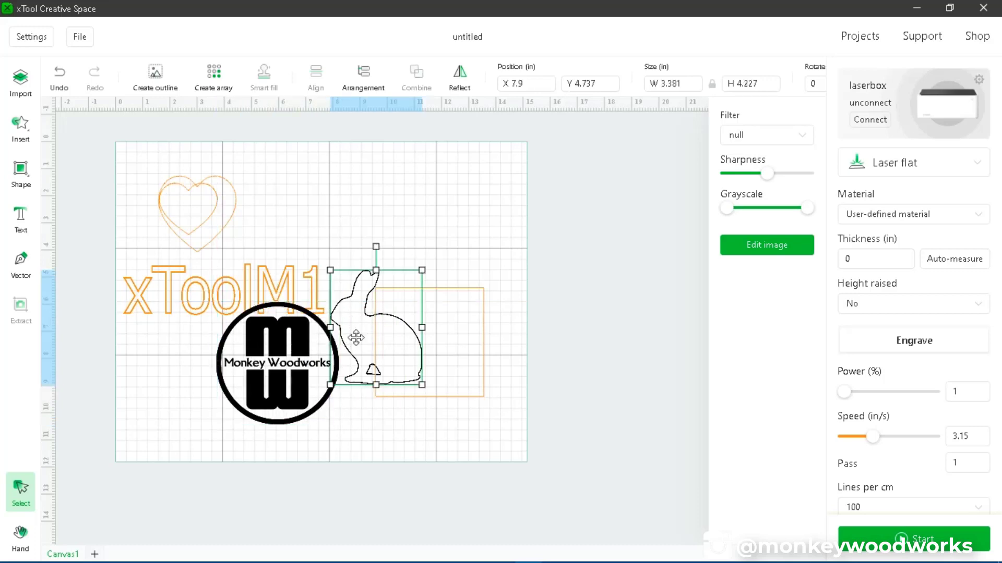
pyautogui.click(301, 355)
pyautogui.moveTo(301, 355); pyautogui.dragTo(437, 228)
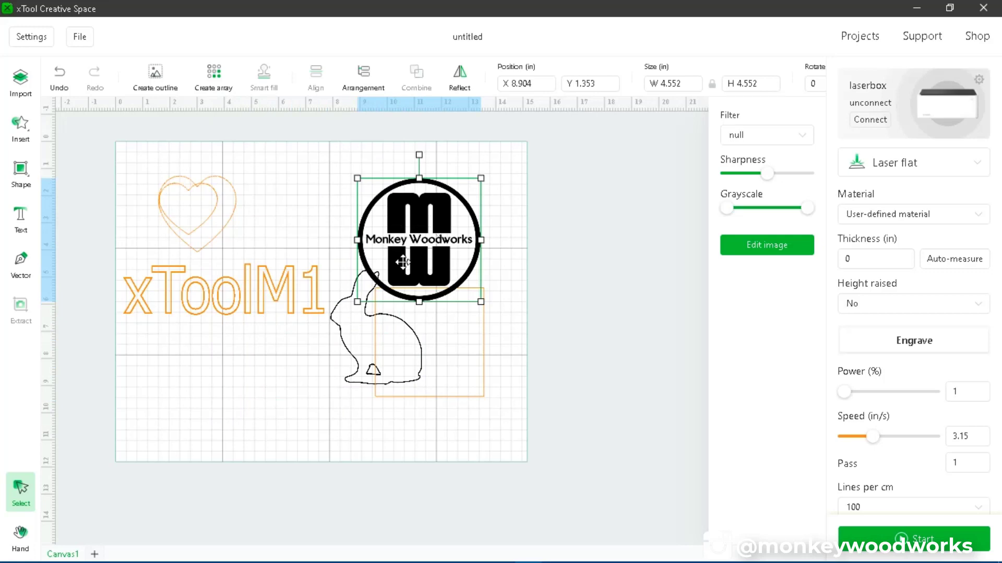
pyautogui.moveTo(398, 264); pyautogui.dragTo(371, 273)
pyautogui.click(365, 80)
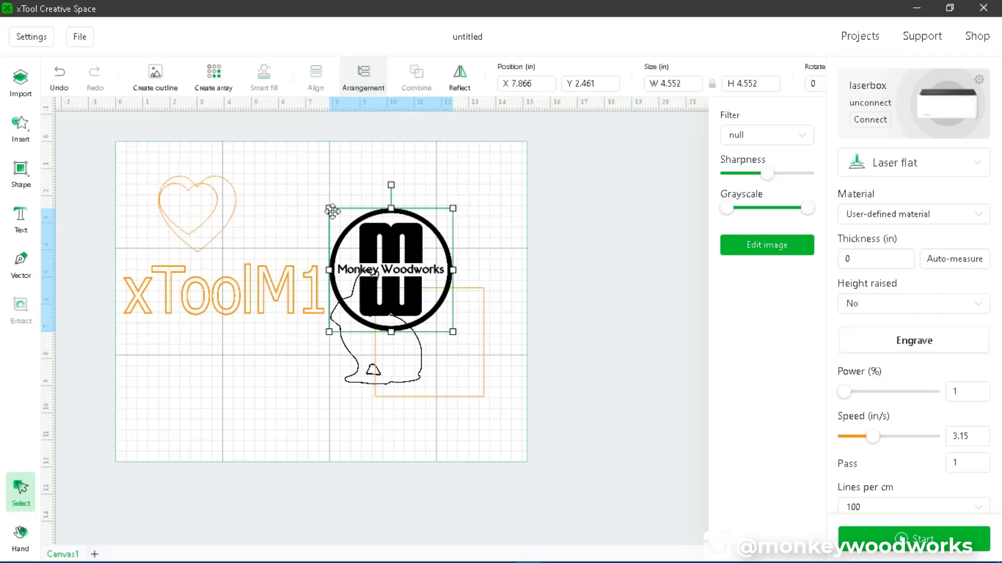
# Spread the objects apart, with the logo in the work area's lower-left corner, the bunny beside it and the xToolM1 text above the square
pyautogui.moveTo(366, 248); pyautogui.dragTo(155, 386)
pyautogui.click(371, 338)
pyautogui.moveTo(370, 335); pyautogui.dragTo(288, 438)
pyautogui.moveTo(291, 301); pyautogui.dragTo(455, 250)
pyautogui.click(241, 246)
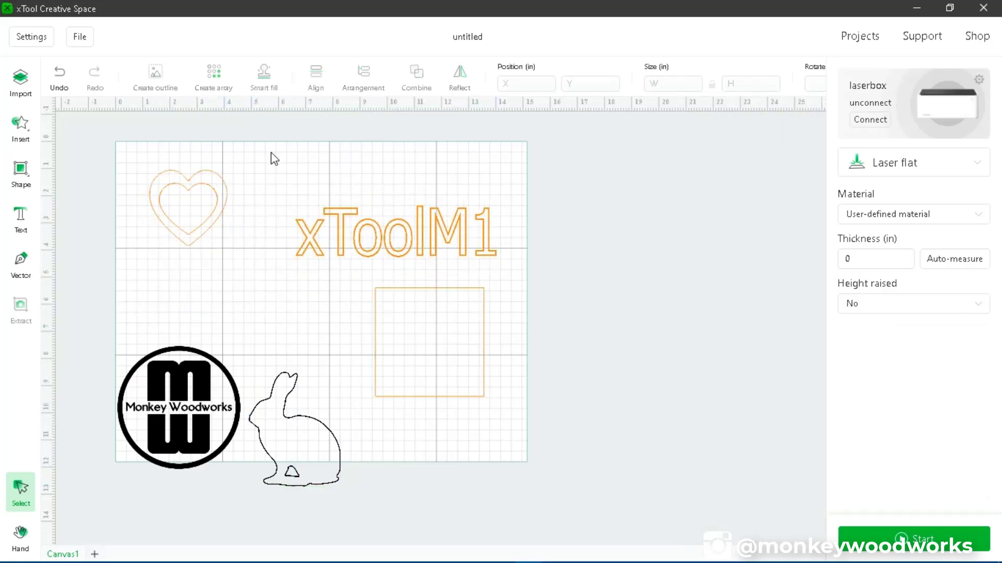
# Select both hearts together, look through the available Combine options without applying one, and clear the selection
pyautogui.moveTo(269, 148); pyautogui.dragTo(136, 279)
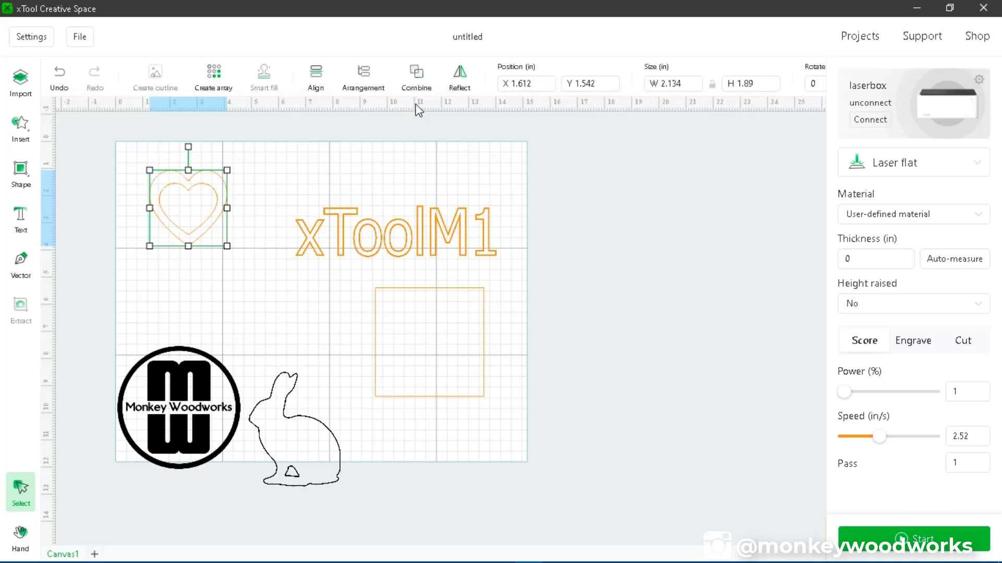
pyautogui.click(419, 83)
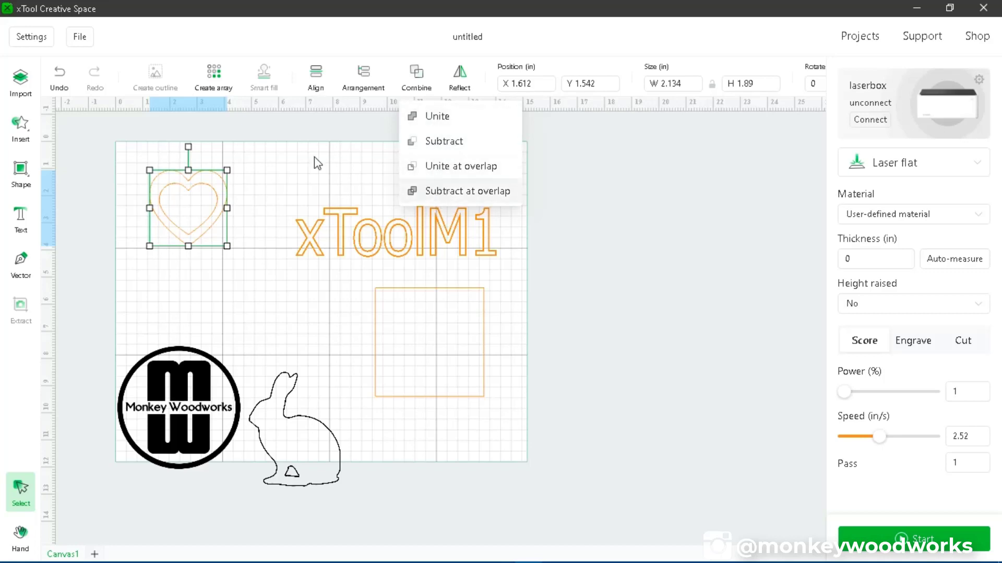
pyautogui.click(270, 181)
# Offset the hearts so they partly overlap, the small one at about X 1.42, Y 1.32 in and the large one at X 2.68, Y 2.06 in
pyautogui.click(177, 202)
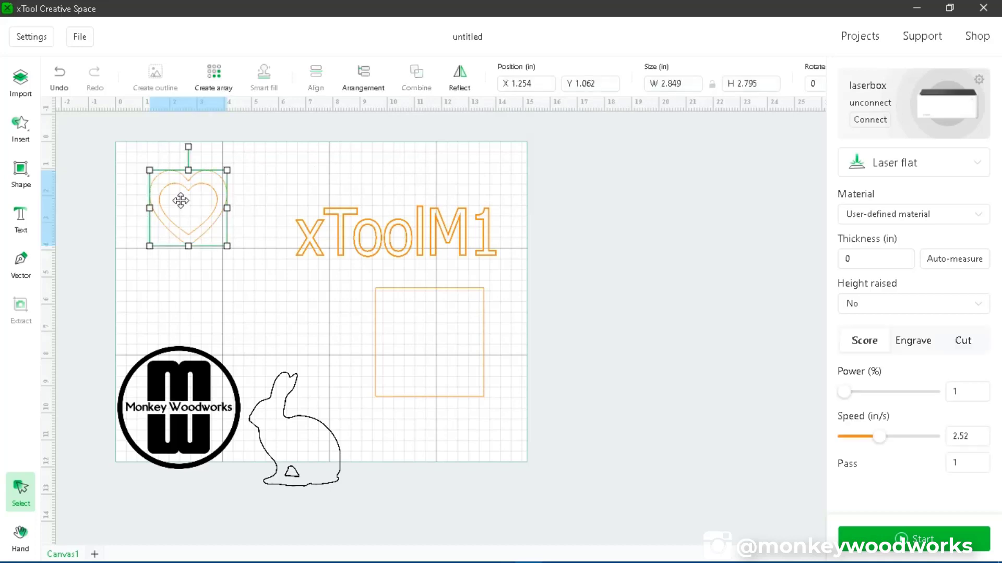
pyautogui.moveTo(177, 202)
pyautogui.mouseDown()
pyautogui.moveTo(220, 228)
pyautogui.moveTo(161, 202)
pyautogui.mouseUp()
pyautogui.click(246, 174)
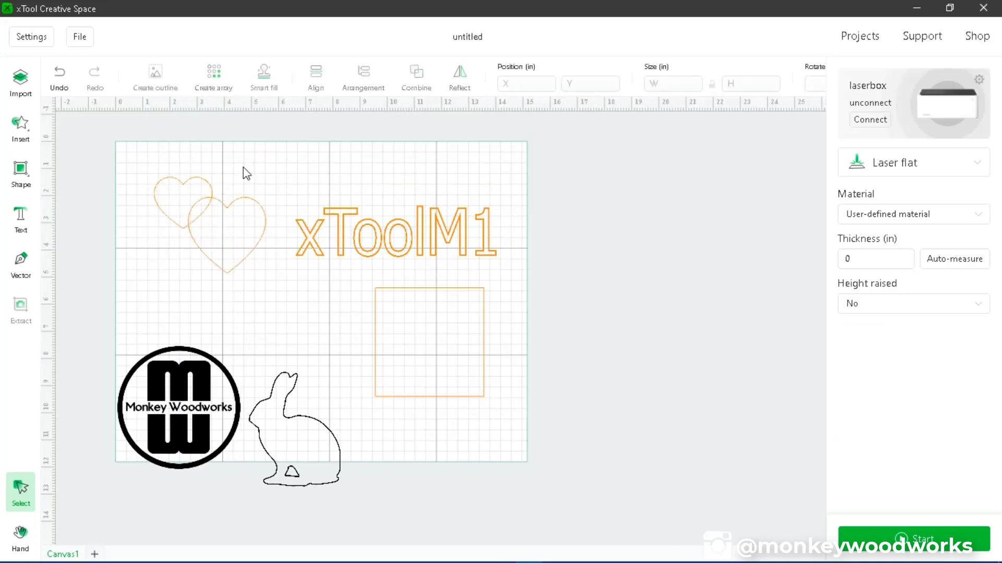
# Try uniting the two overlapping hearts into a single outline, and undo the union
pyautogui.scroll(4, 195, 222)
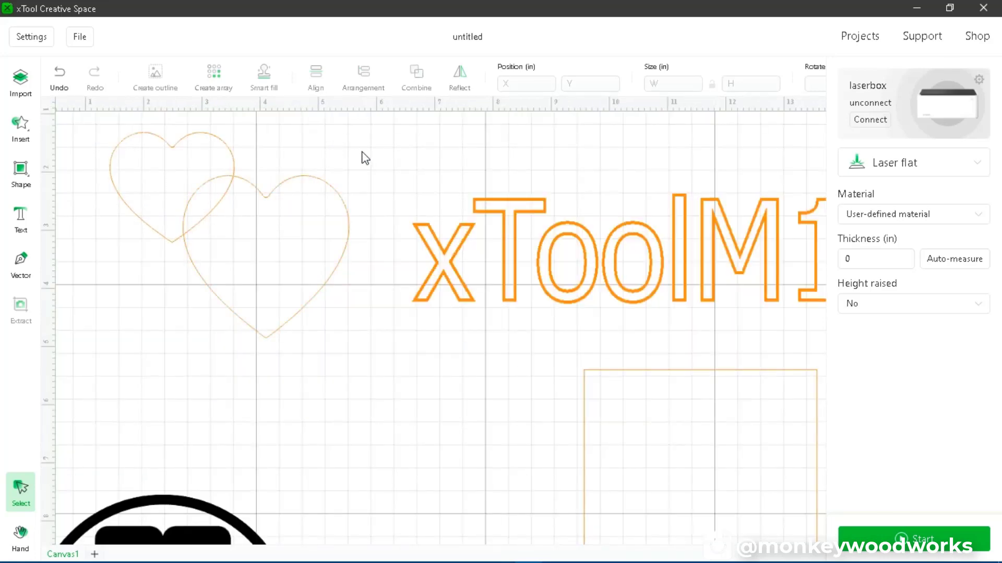
pyautogui.click(19, 534)
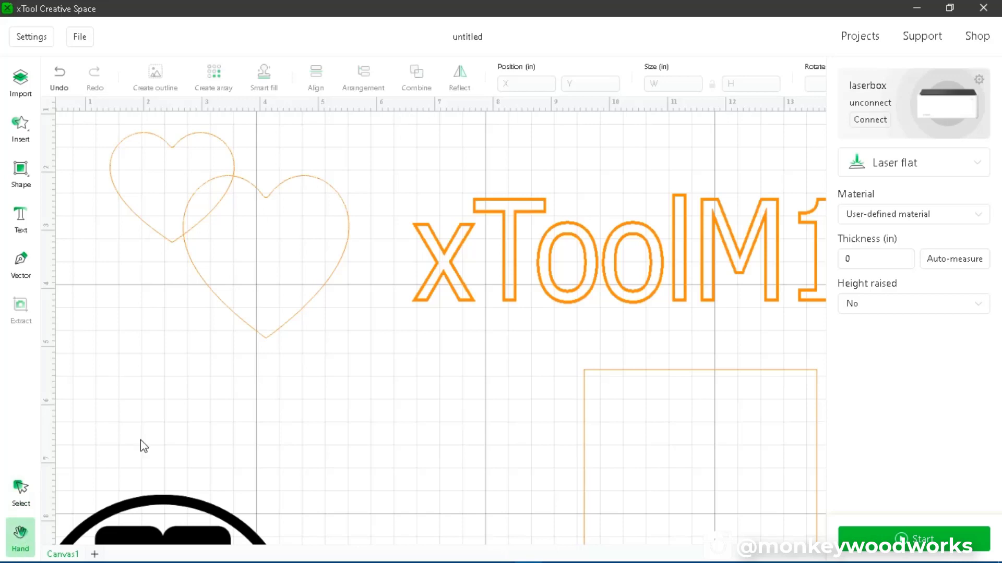
pyautogui.moveTo(324, 152); pyautogui.dragTo(395, 284)
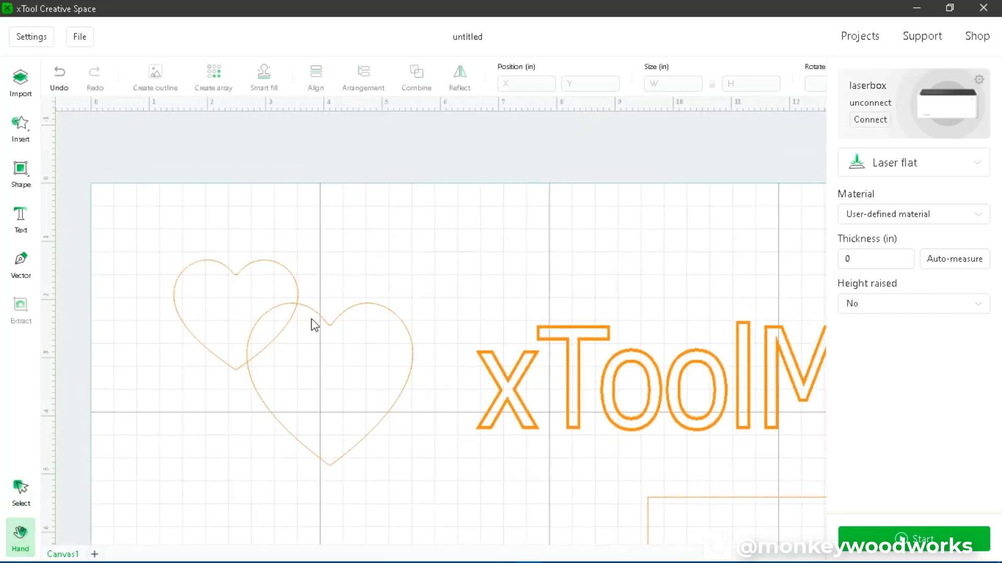
pyautogui.click(19, 490)
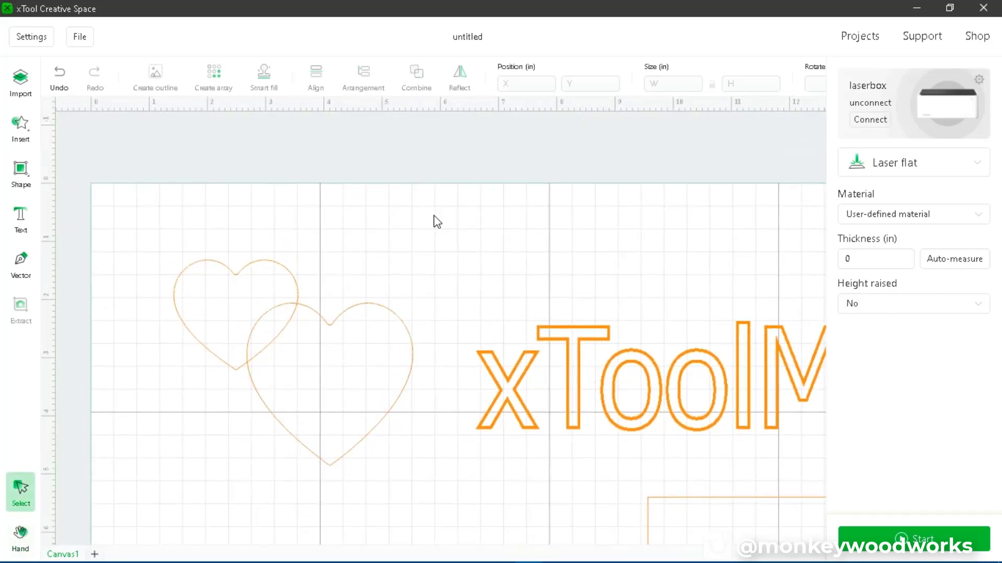
pyautogui.moveTo(434, 215); pyautogui.dragTo(137, 521)
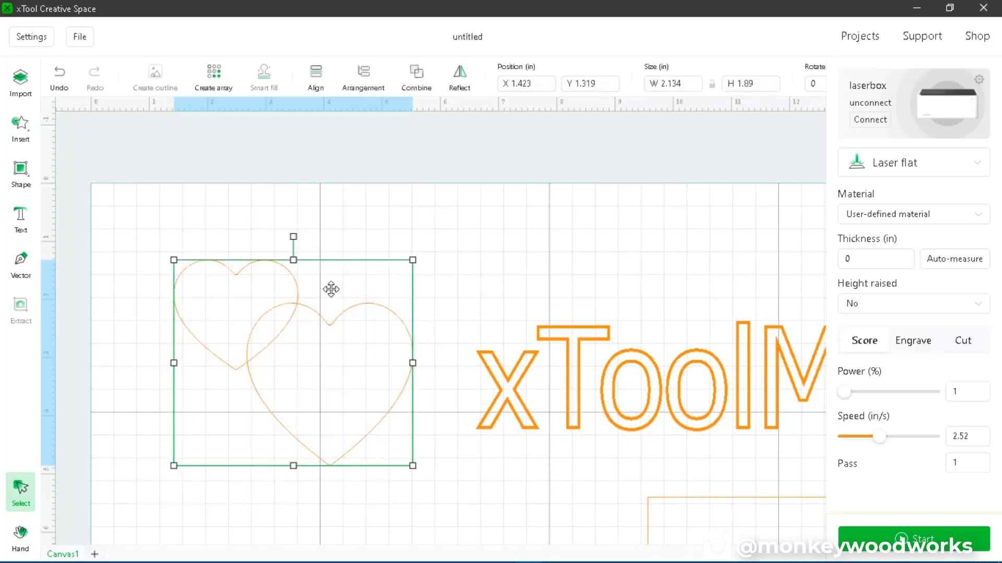
pyautogui.click(419, 93)
pyautogui.moveTo(417, 89)
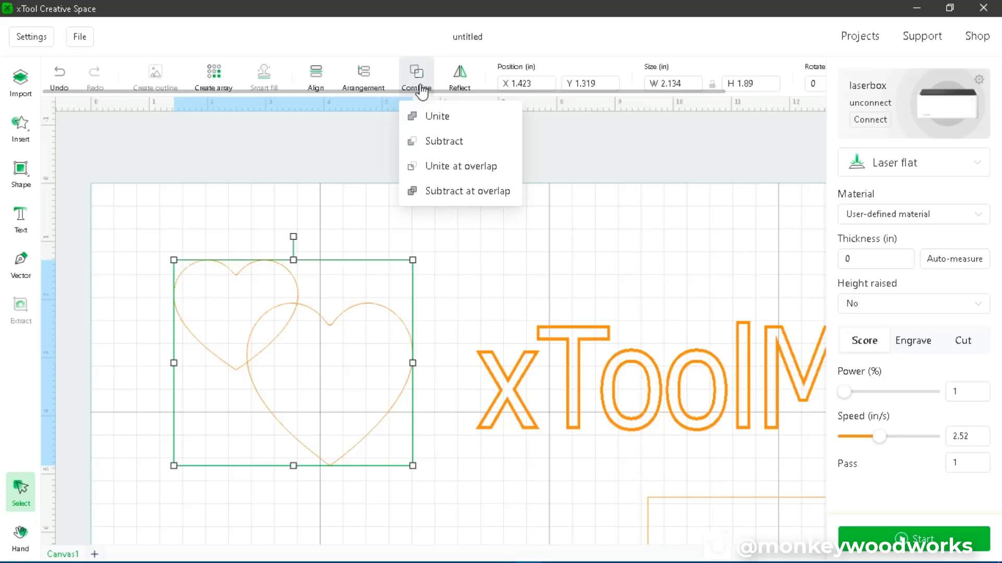
pyautogui.click(438, 116)
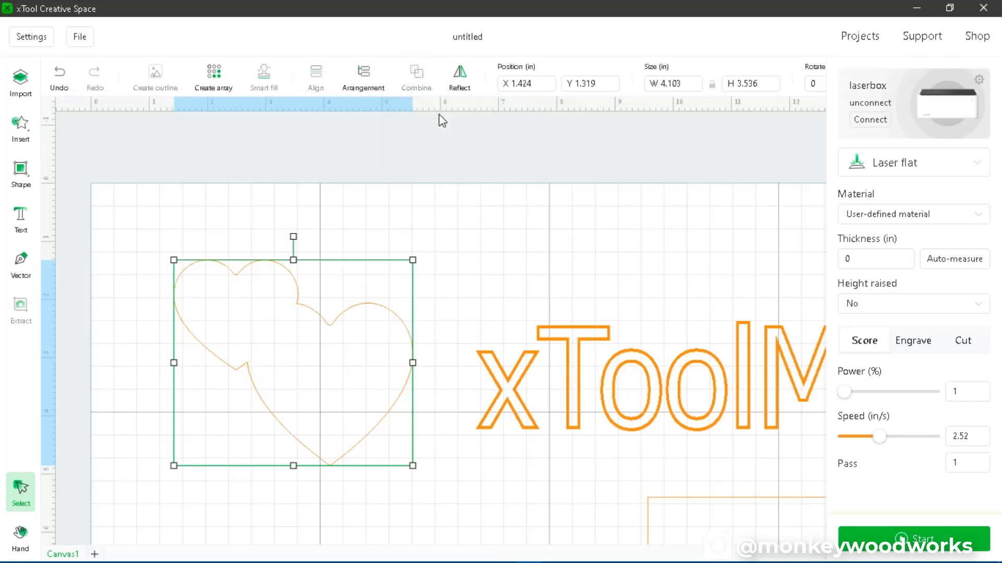
pyautogui.click(60, 75)
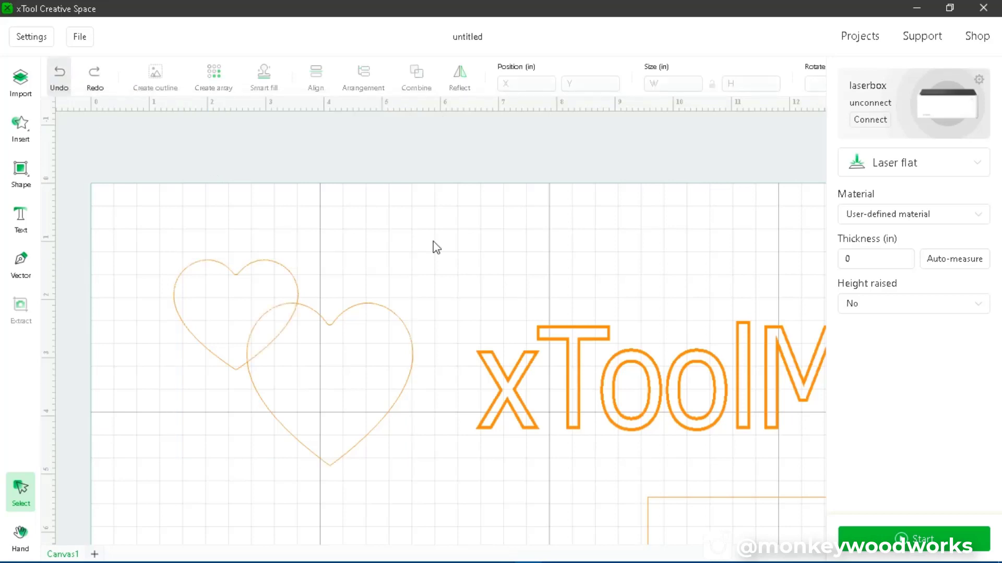
# Try subtracting the large heart from the small one with both selected, and undo the subtraction
pyautogui.moveTo(421, 211); pyautogui.dragTo(148, 490)
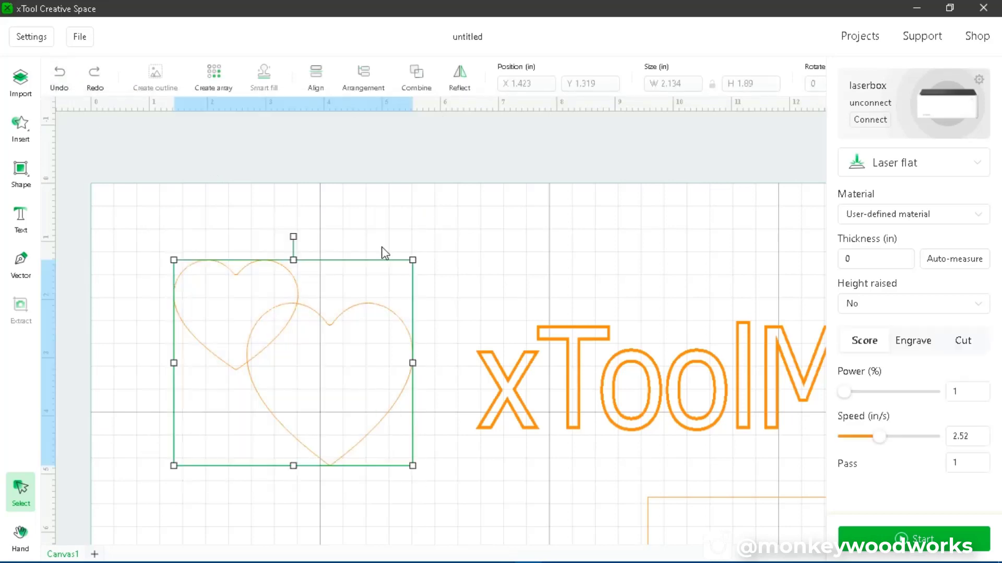
pyautogui.click(420, 75)
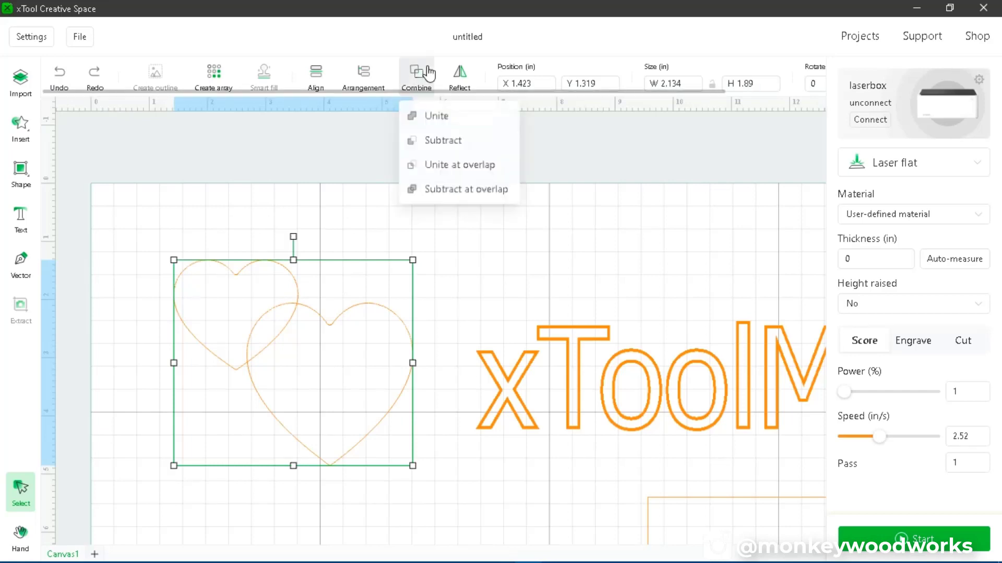
pyautogui.click(453, 142)
pyautogui.click(349, 374)
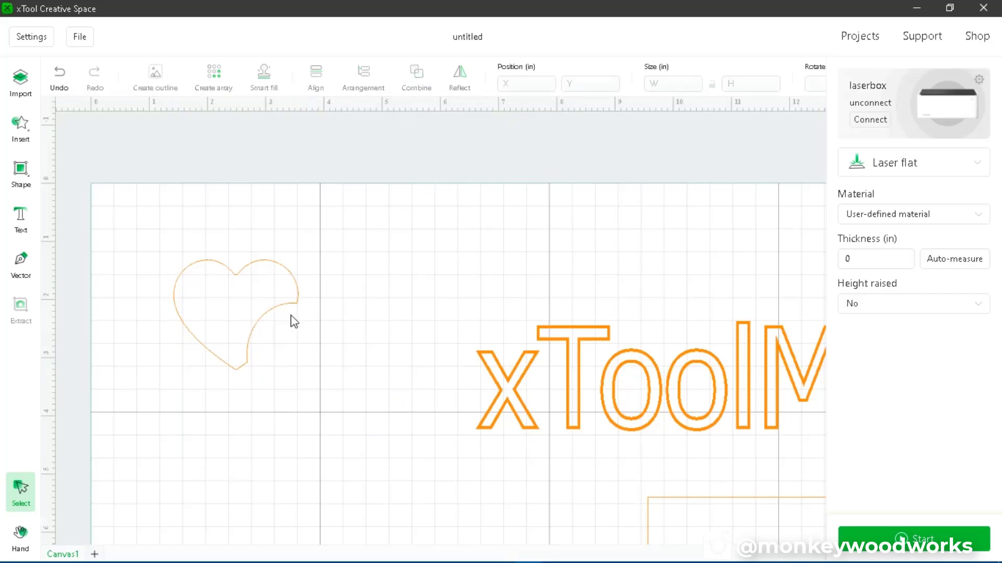
pyautogui.click(59, 79)
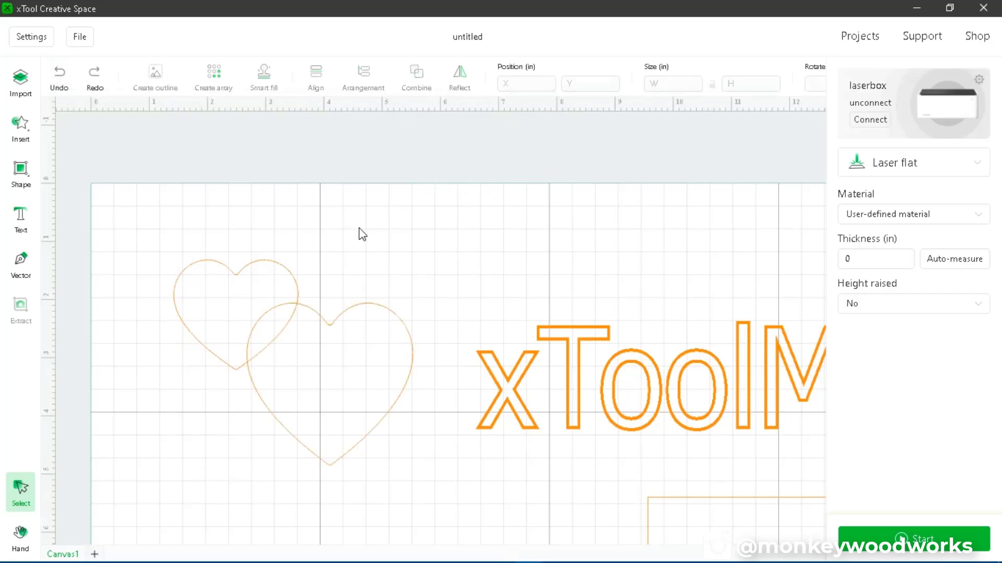
# Check the stacking of the two hearts by selecting each, and bring the small heart to the front
pyautogui.click(338, 352)
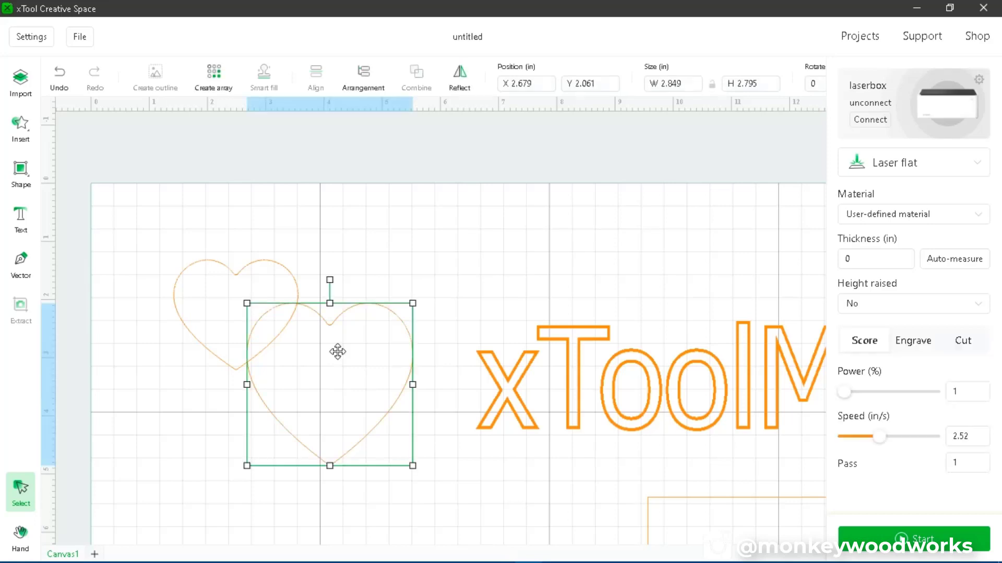
pyautogui.click(257, 295)
pyautogui.click(265, 332)
pyautogui.click(331, 255)
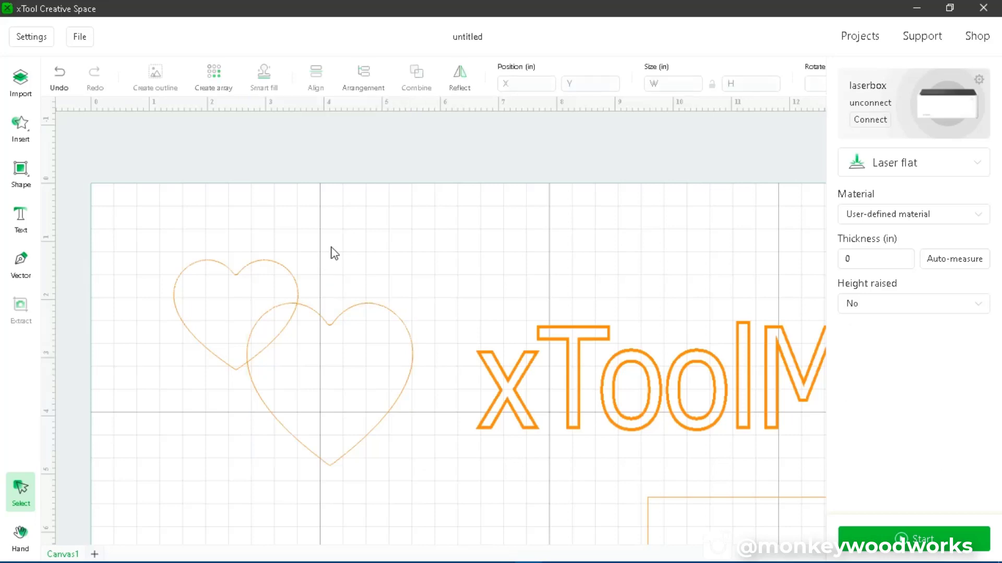
pyautogui.click(219, 310)
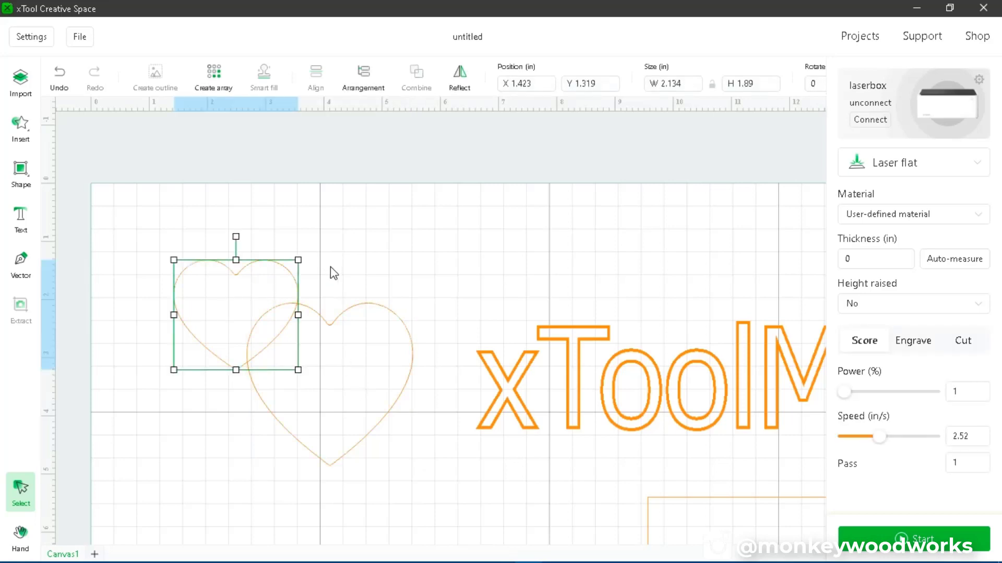
pyautogui.click(366, 79)
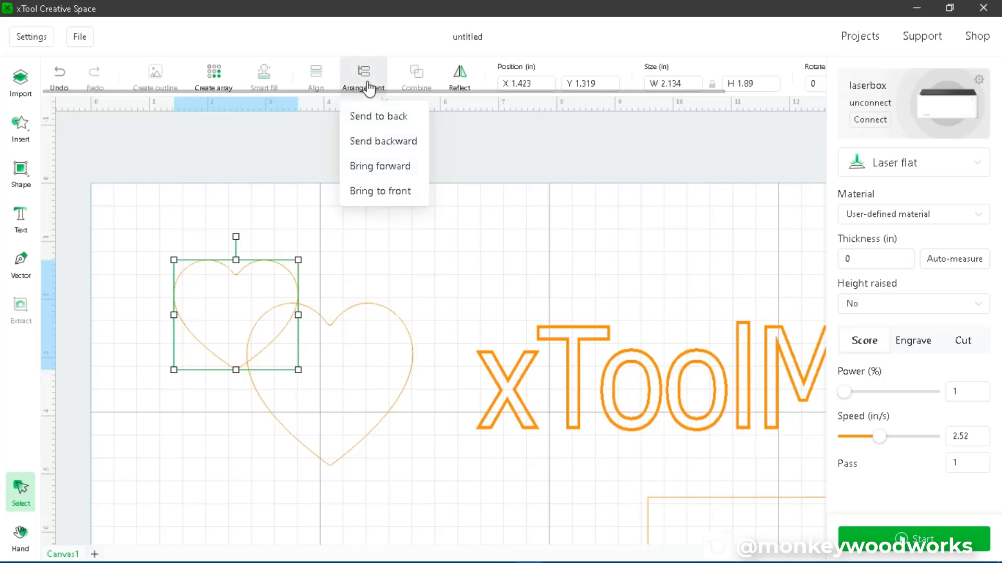
pyautogui.click(380, 191)
pyautogui.click(338, 270)
pyautogui.click(277, 335)
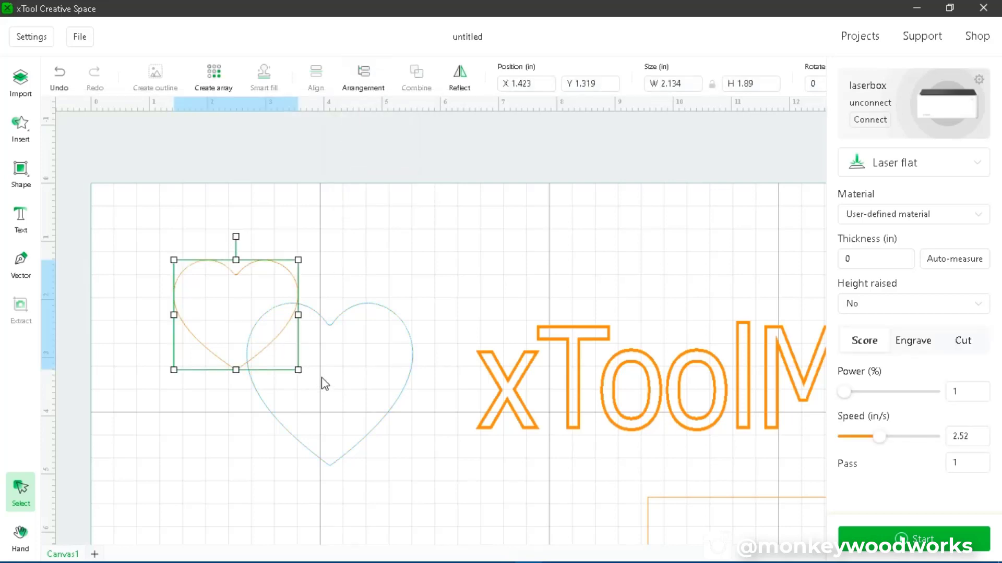
pyautogui.click(443, 248)
# Subtract the small heart from the large heart and clear the selection
pyautogui.moveTo(441, 229); pyautogui.dragTo(152, 496)
pyautogui.click(420, 99)
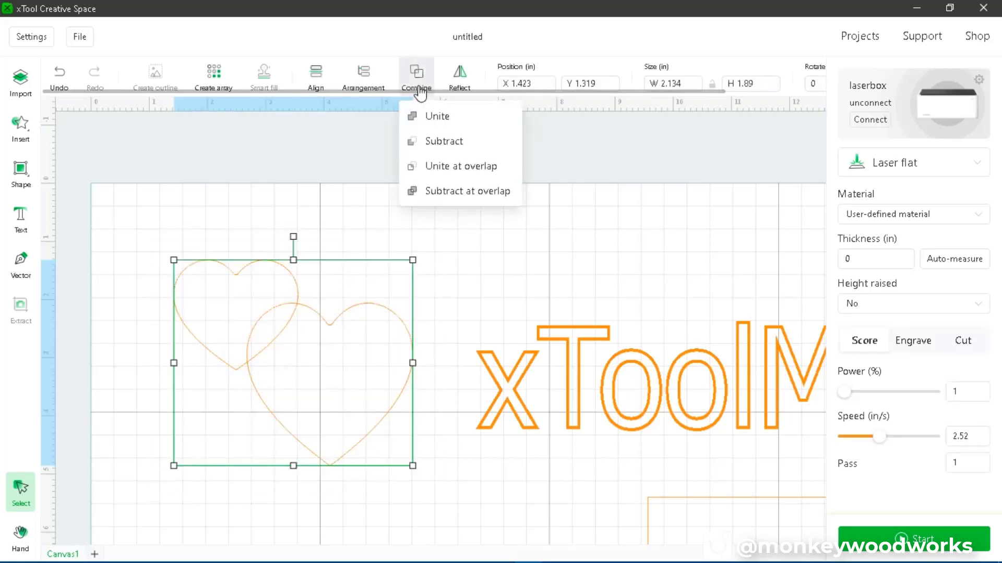
pyautogui.click(435, 145)
pyautogui.click(277, 330)
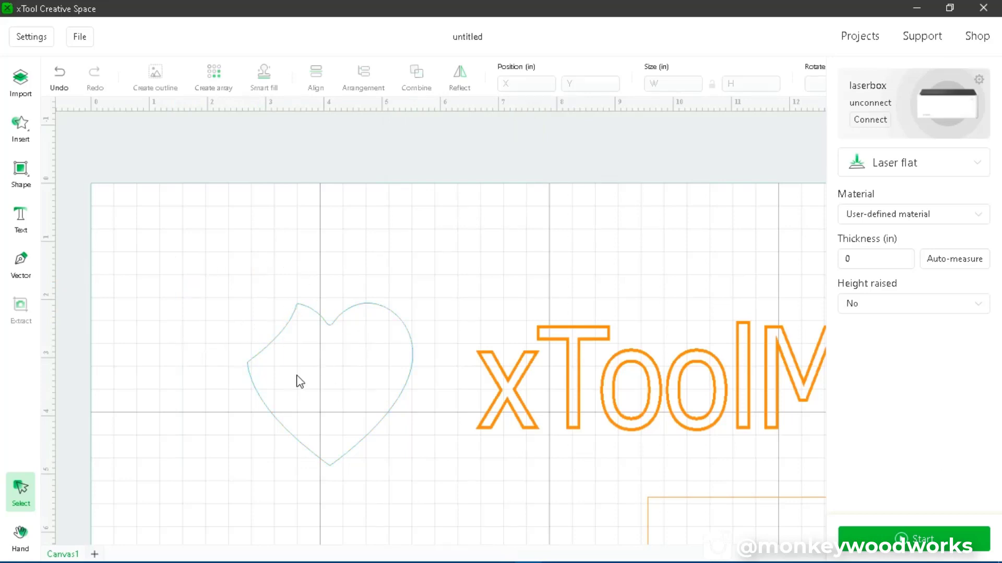
# Undo the subtraction, and with both hearts selected try Unite at overlap and undo it
pyautogui.click(58, 80)
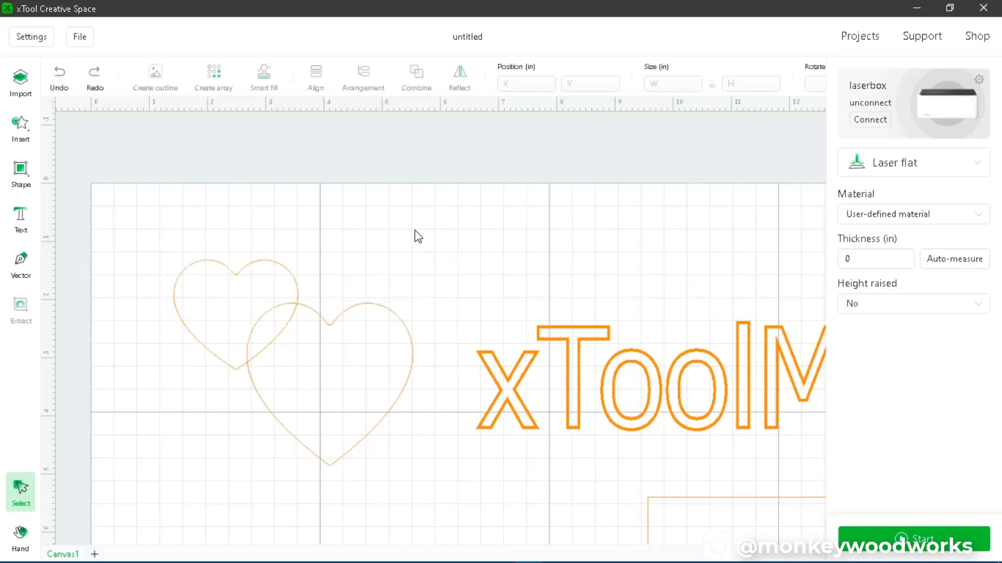
pyautogui.moveTo(425, 208); pyautogui.dragTo(157, 483)
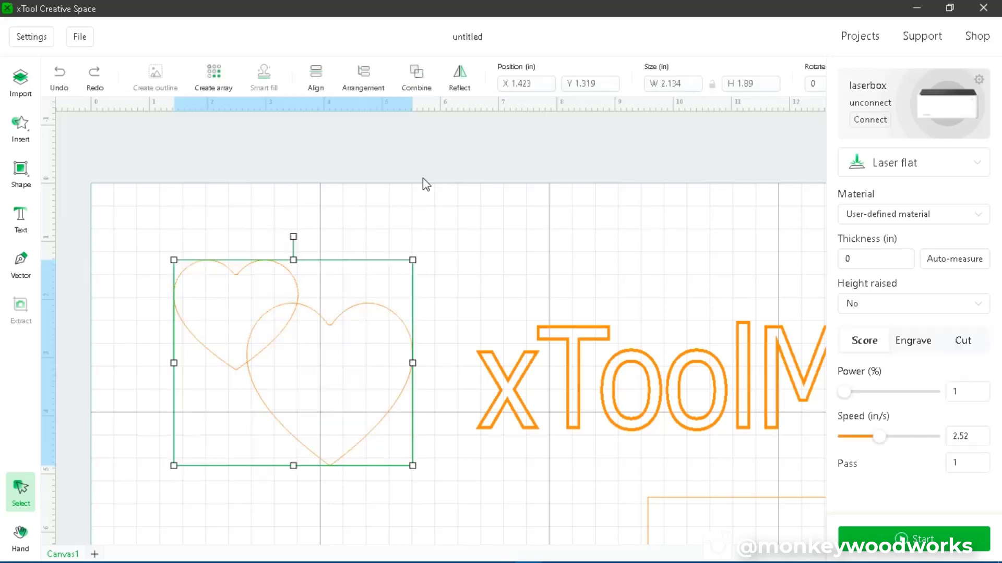
pyautogui.click(420, 78)
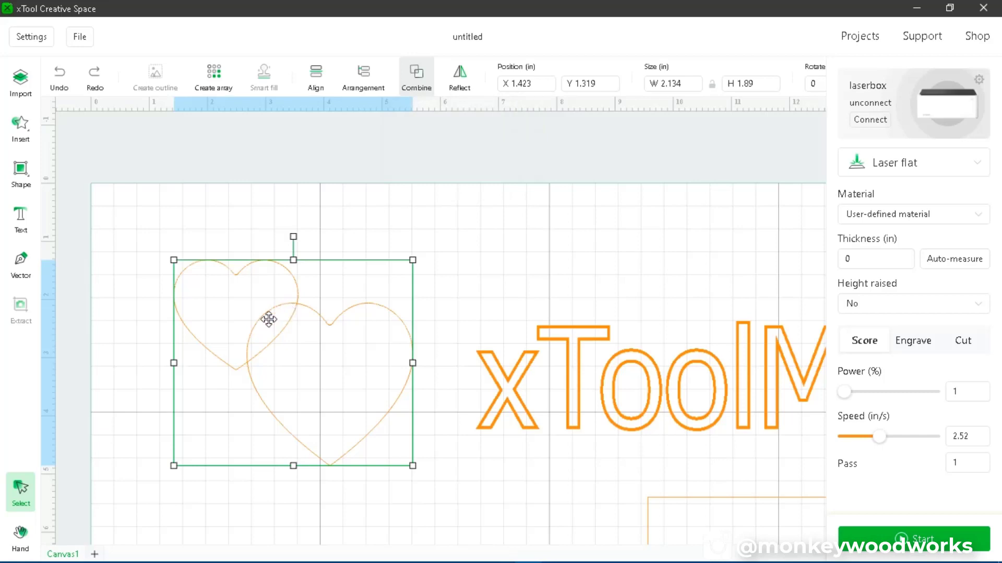
pyautogui.moveTo(412, 78)
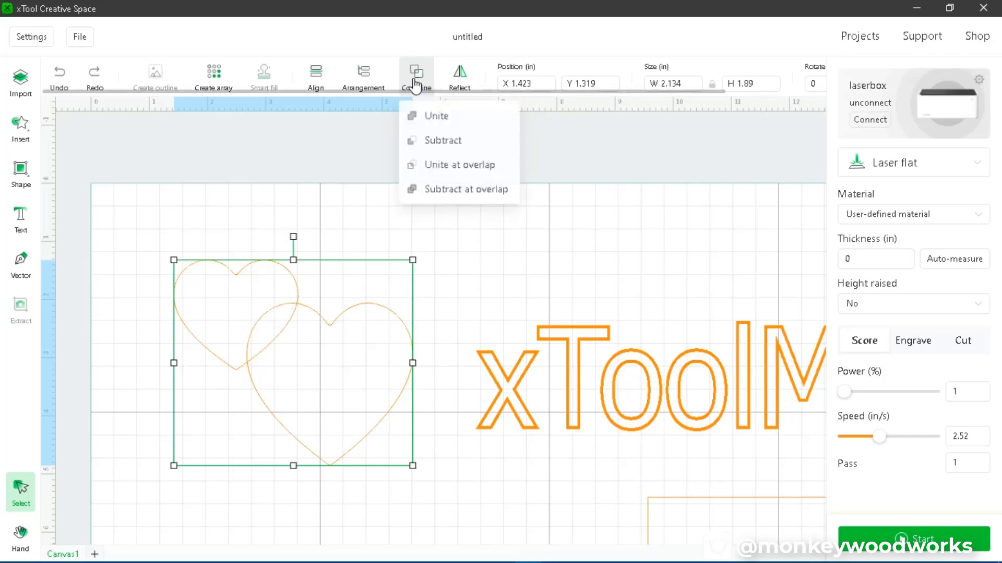
pyautogui.click(446, 168)
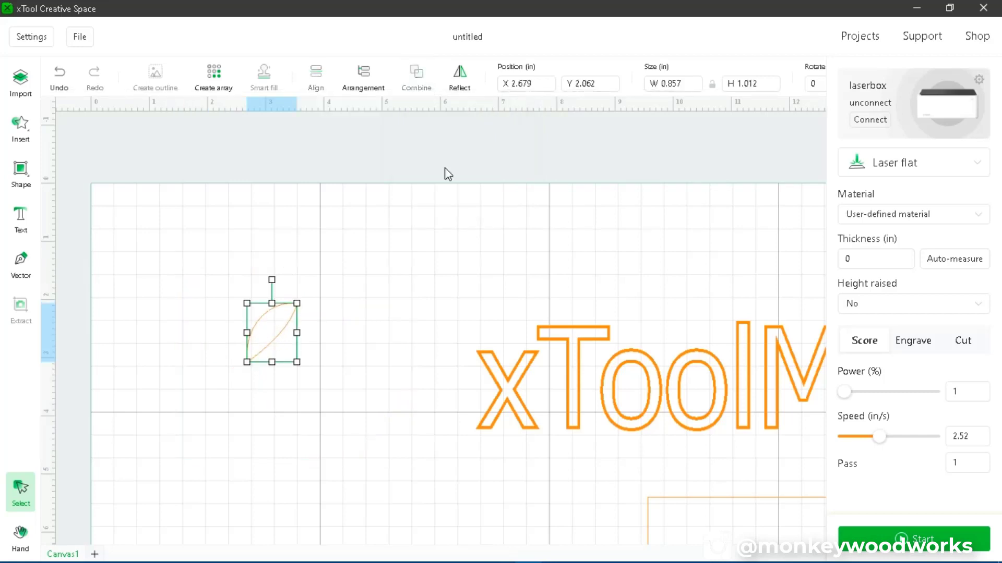
pyautogui.click(351, 317)
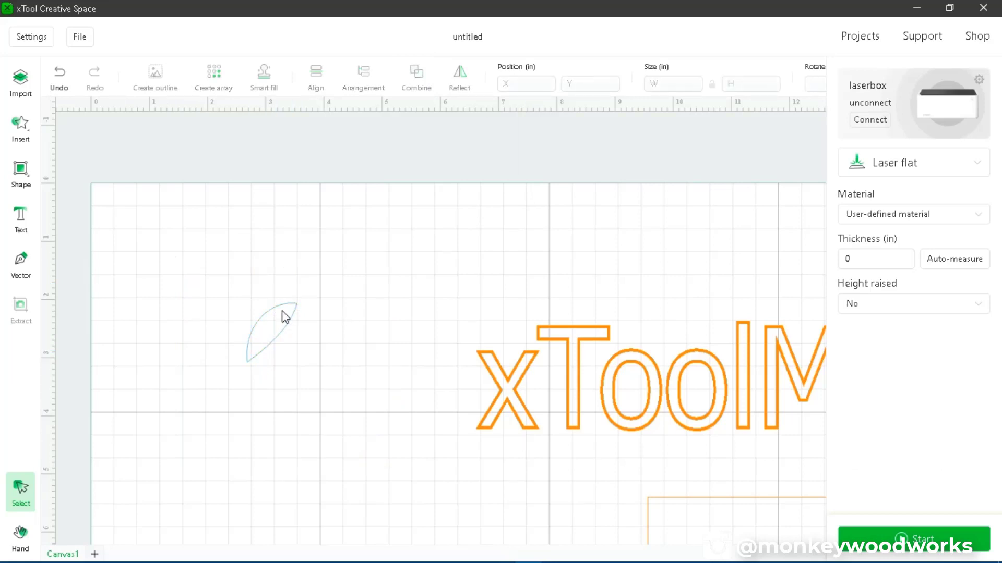
pyautogui.click(66, 85)
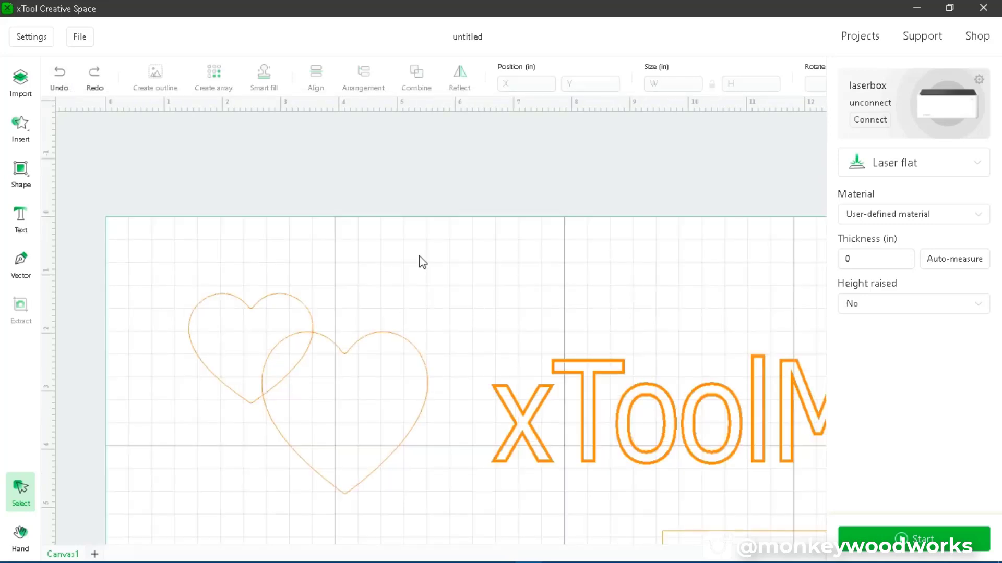
# Apply Subtract at overlap to the two selected hearts and clear the selection
pyautogui.moveTo(449, 252); pyautogui.dragTo(166, 553)
pyautogui.click(415, 76)
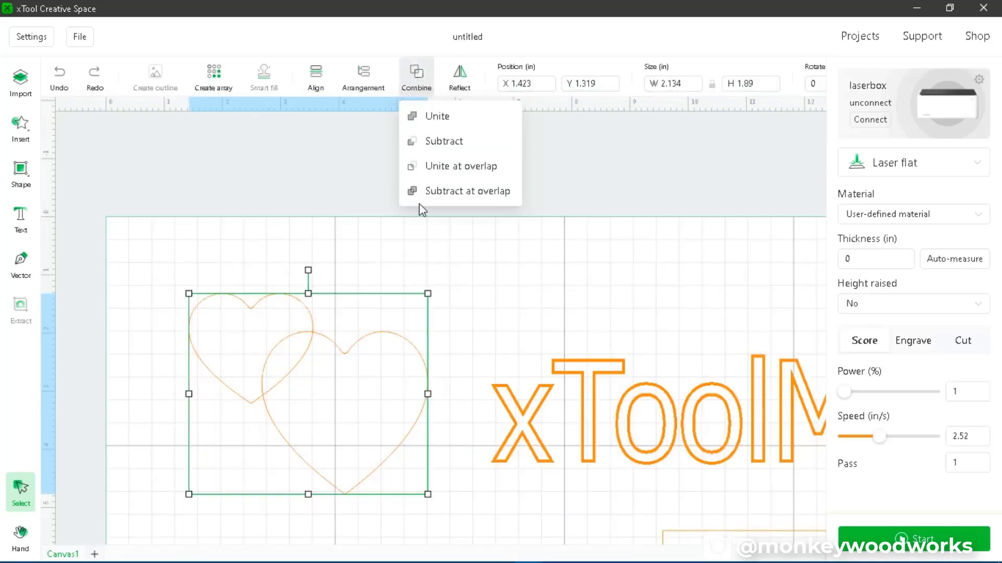
pyautogui.click(460, 193)
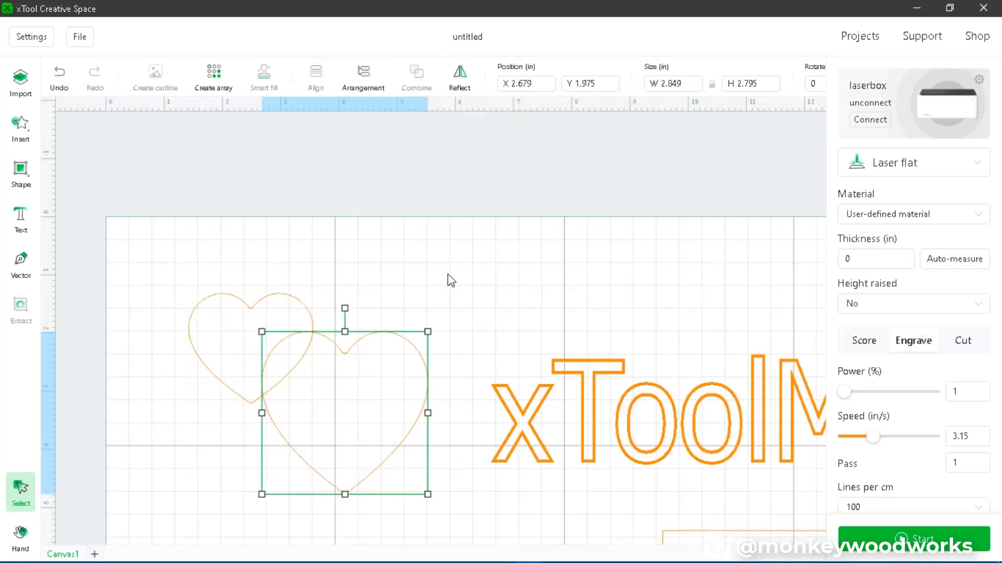
pyautogui.click(424, 297)
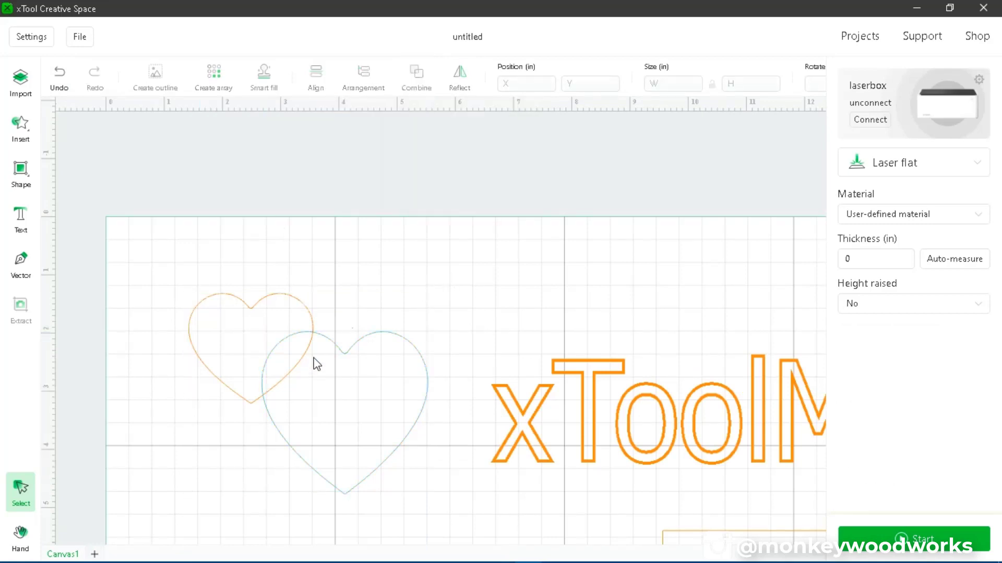
# Select both hearts and look at the available Align and Arrangement options
pyautogui.moveTo(487, 255); pyautogui.dragTo(191, 464)
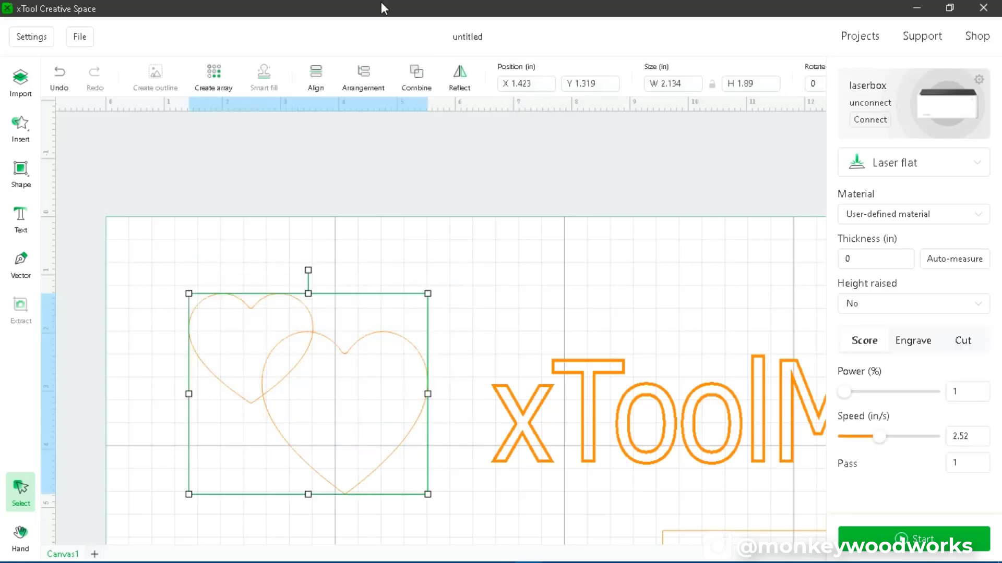
pyautogui.click(324, 84)
pyautogui.click(361, 82)
pyautogui.moveTo(396, 265); pyautogui.dragTo(184, 465)
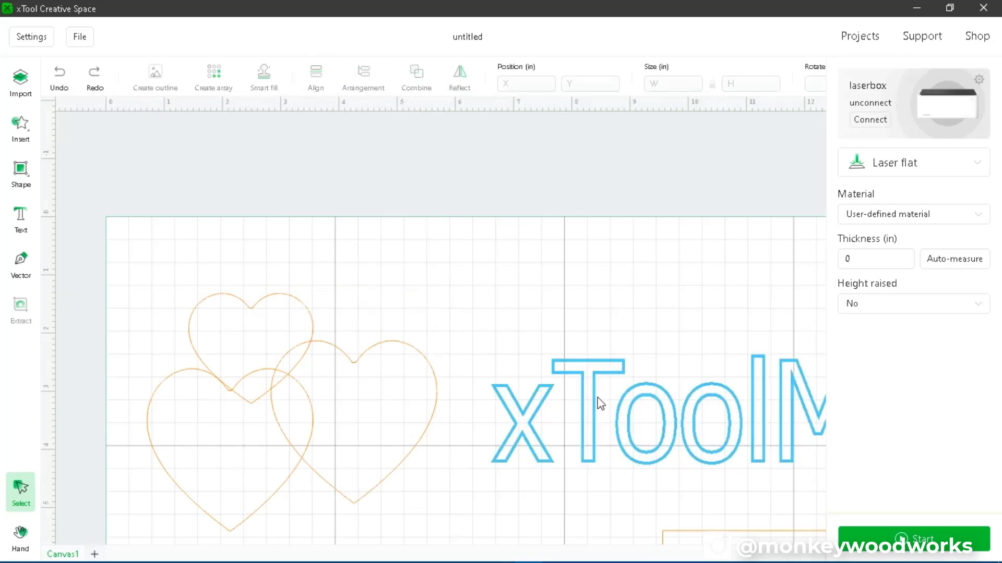
# Move the xToolM1 text over the hearts, and reflect it vertically twice to flip it and restore it
pyautogui.click(580, 372)
pyautogui.moveTo(581, 372); pyautogui.dragTo(320, 303)
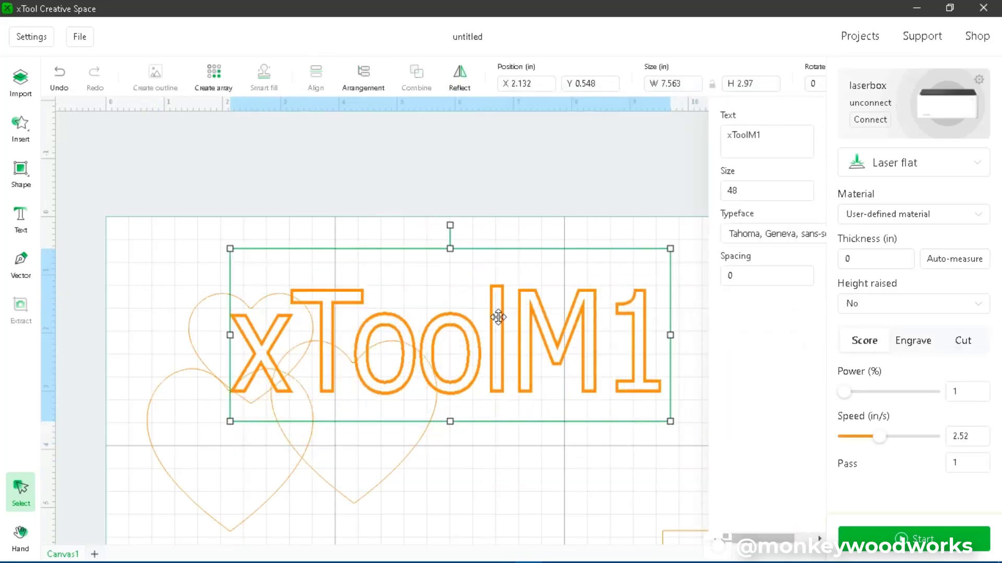
pyautogui.click(471, 77)
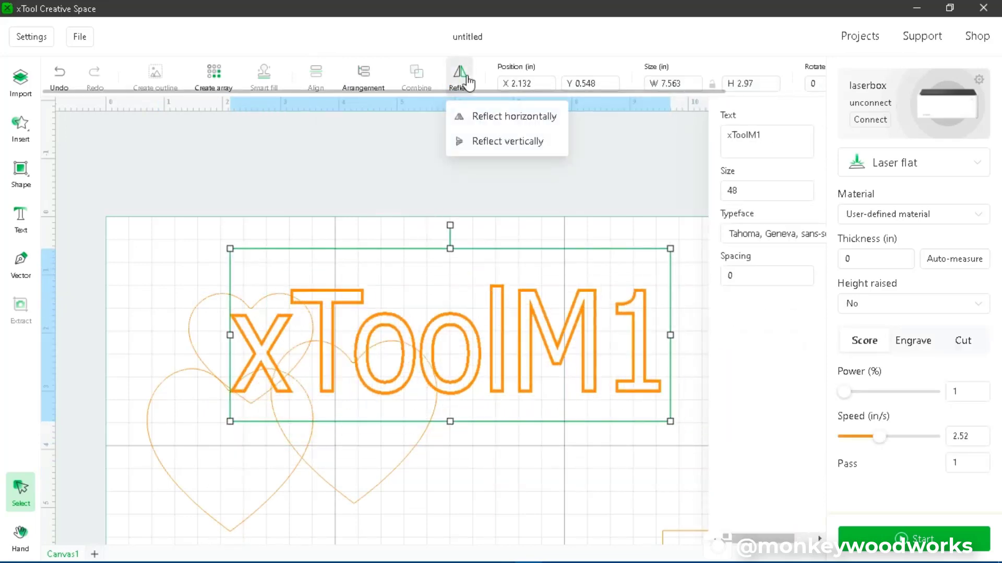
pyautogui.click(501, 143)
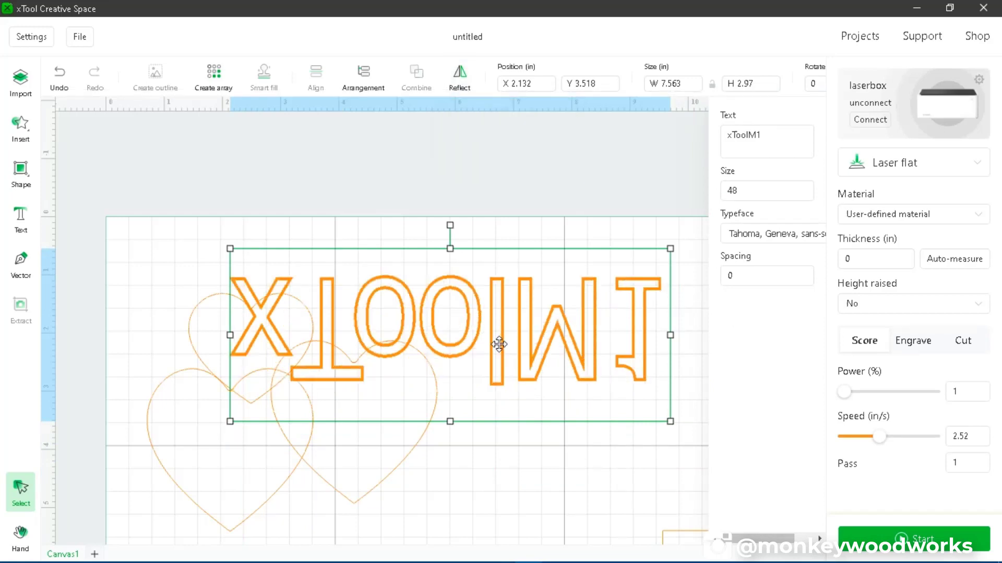
pyautogui.click(460, 78)
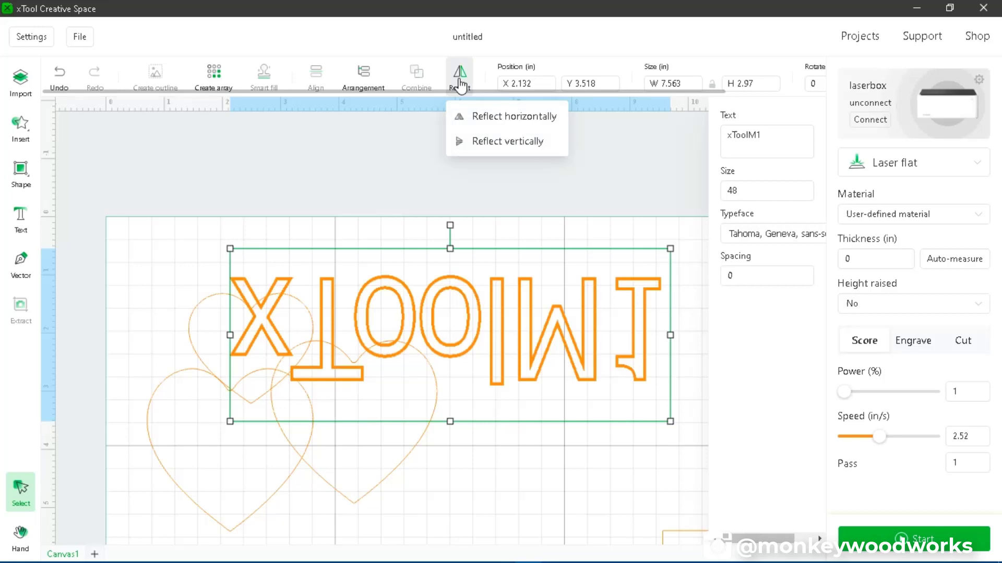
pyautogui.click(494, 143)
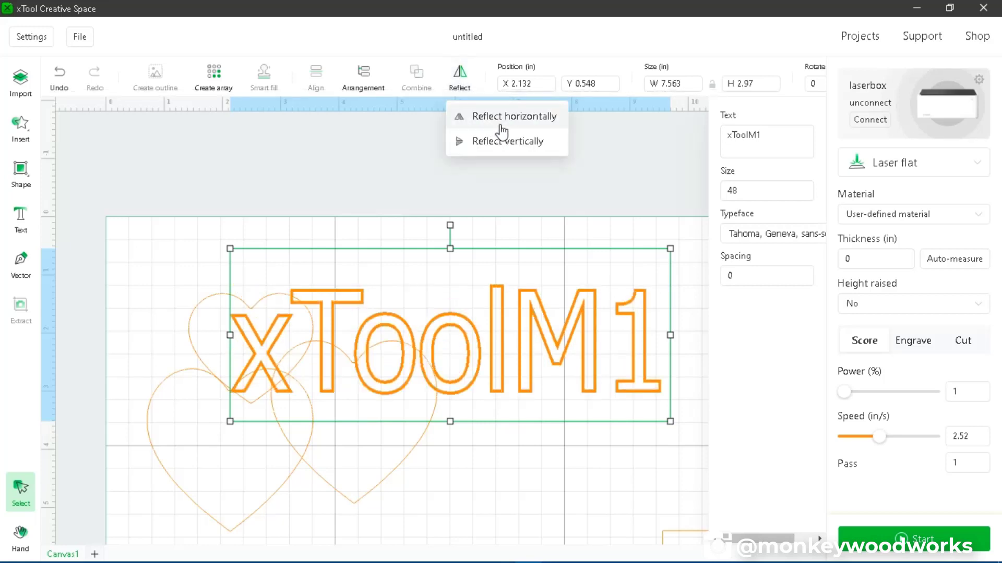
# Reflect the xToolM1 text horizontally, and reflect it horizontally again to restore its reading direction
pyautogui.click(465, 116)
pyautogui.click(460, 75)
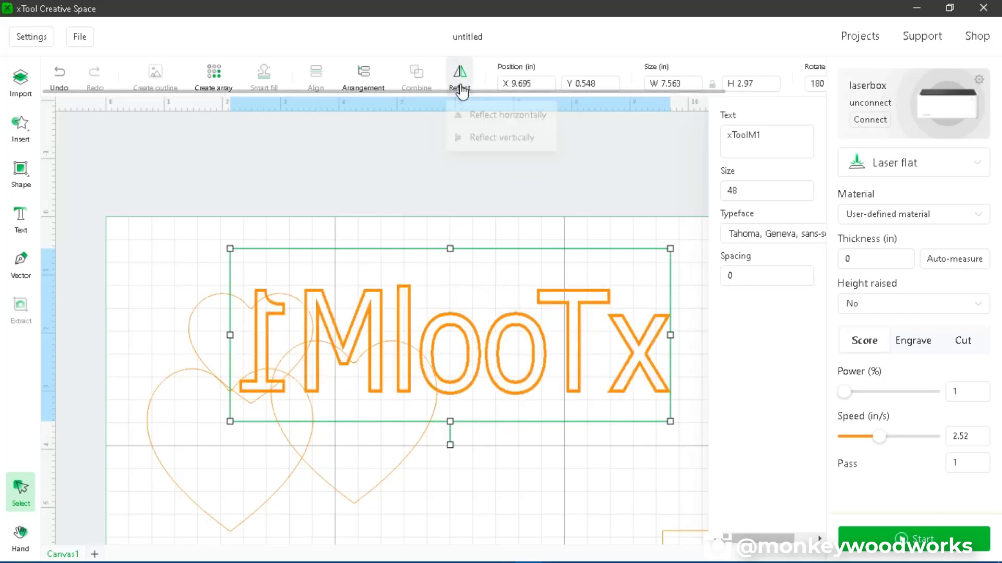
pyautogui.click(493, 123)
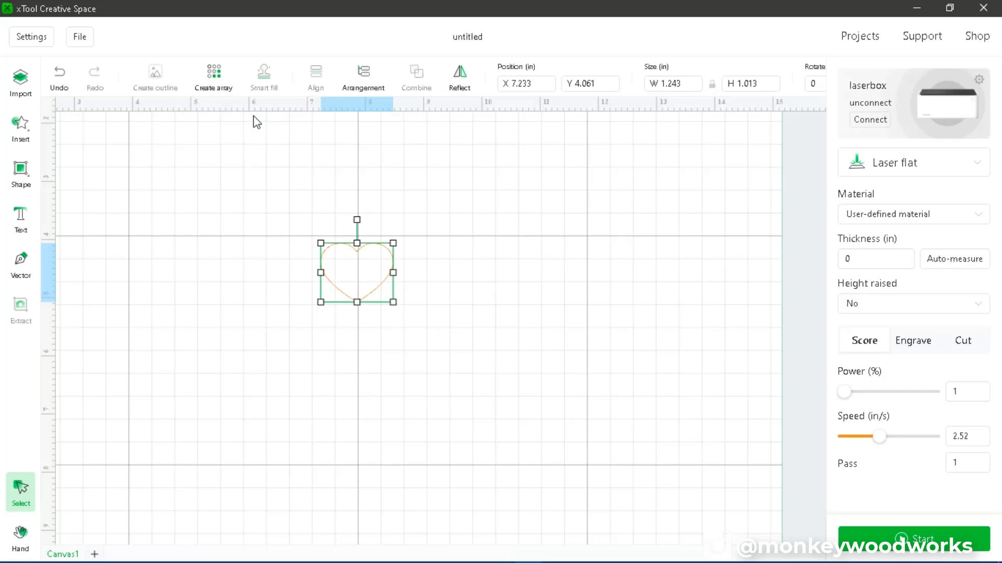
# Try a grid array of the heart with 2 columns, 2 rows and 0.039 in spacing, and undo it
pyautogui.click(216, 84)
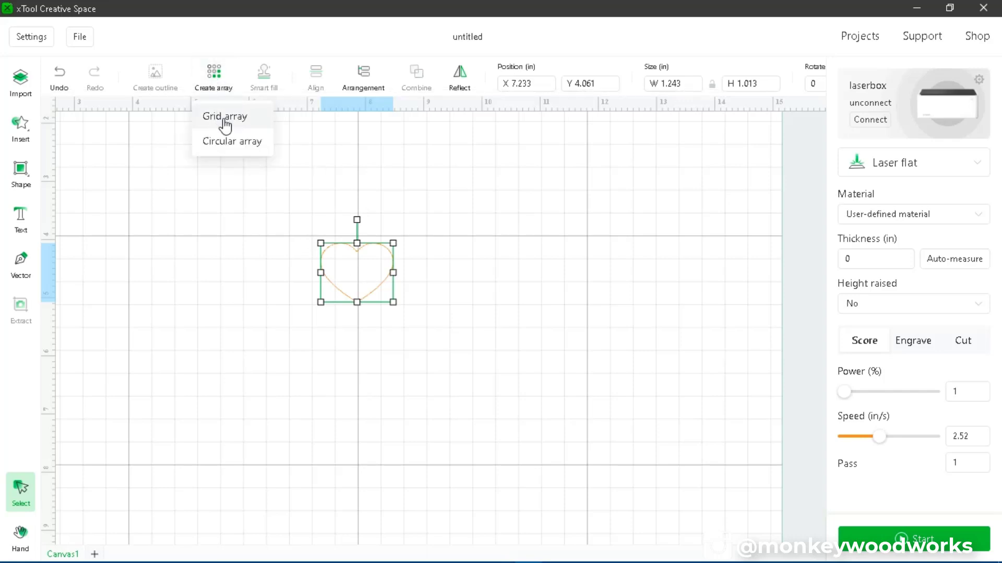
pyautogui.click(222, 119)
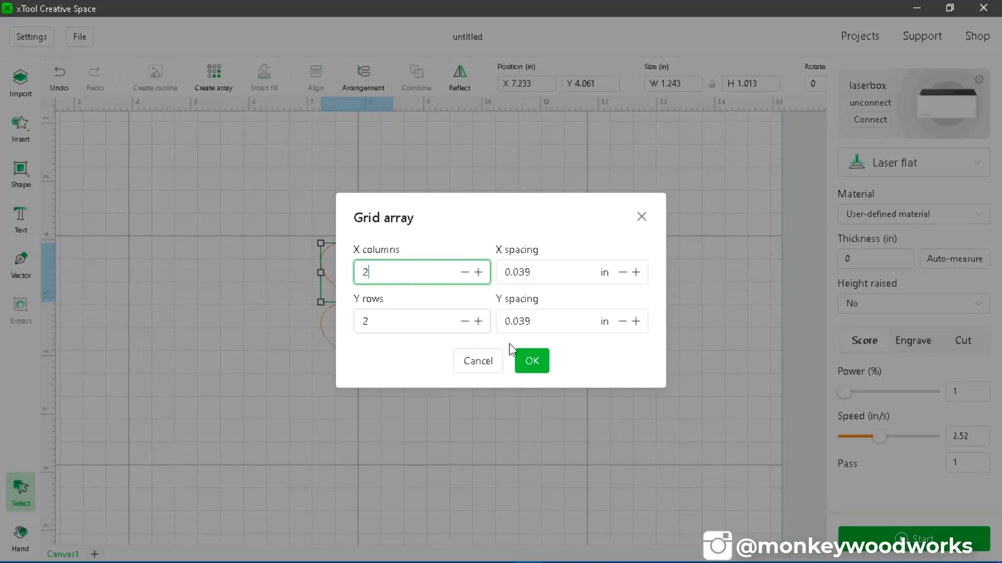
pyautogui.click(543, 368)
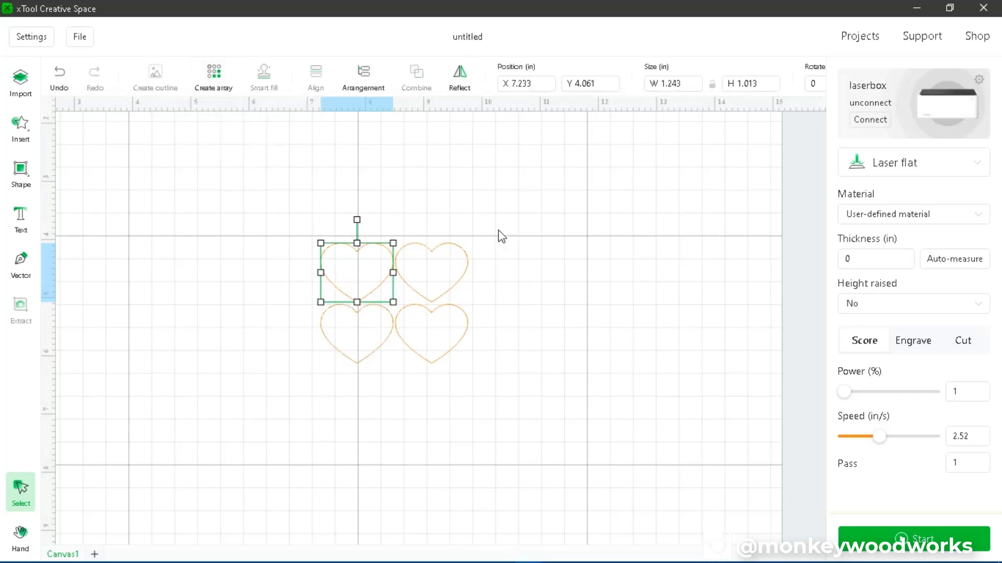
pyautogui.hotkey('ctrl', 'z')
# Create a grid array of the heart with 4 columns, 2 rows and 0.039 in spacing
pyautogui.click(375, 271)
pyautogui.moveTo(221, 84)
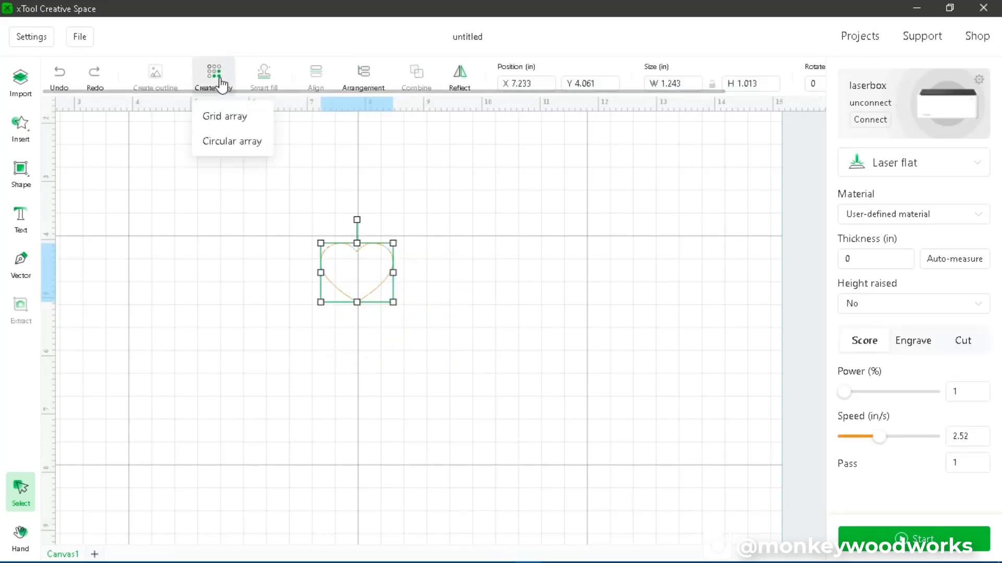
pyautogui.click(217, 120)
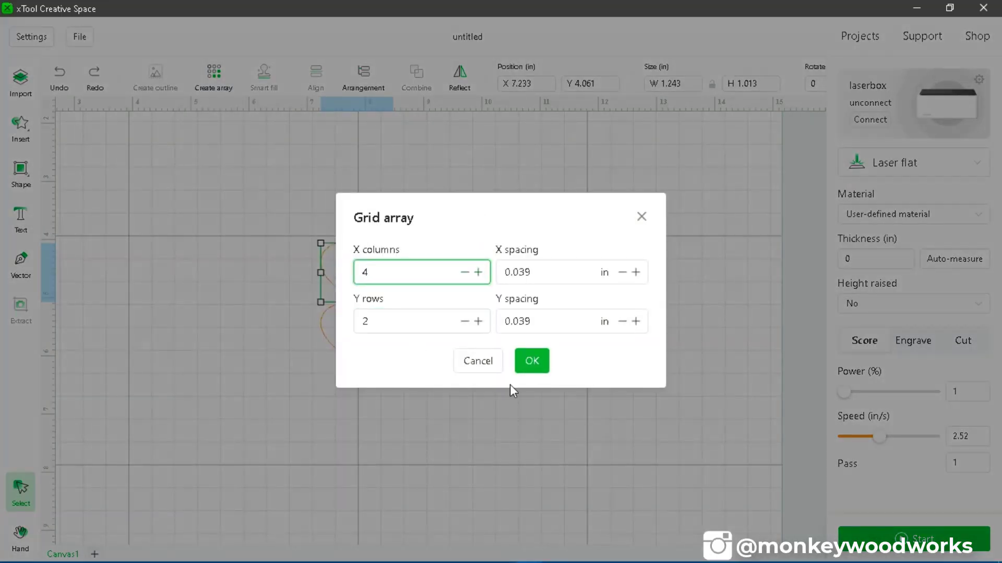
pyautogui.click(532, 367)
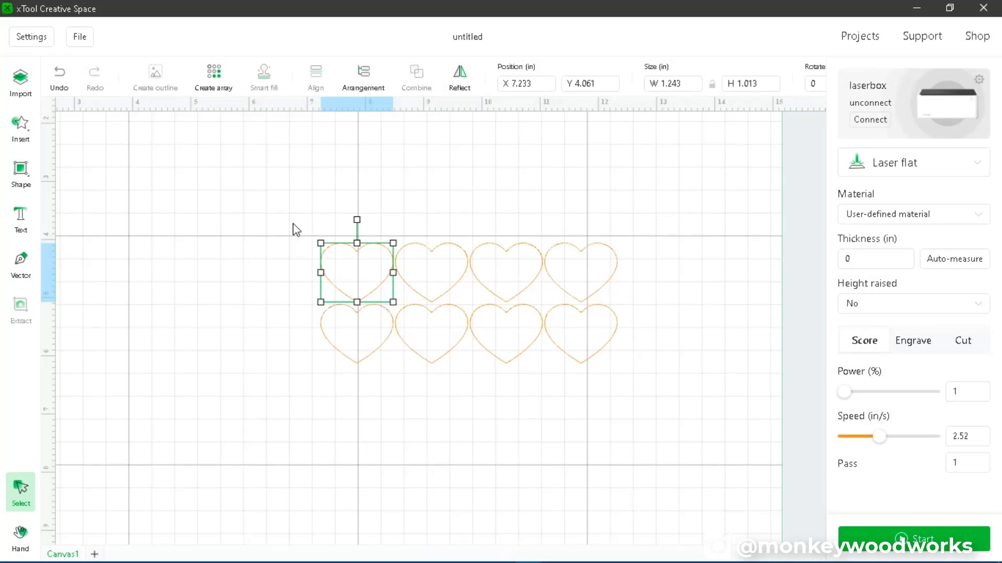
# Start a circular array of the single heart with its centre at x 6 and y 6
pyautogui.click(223, 87)
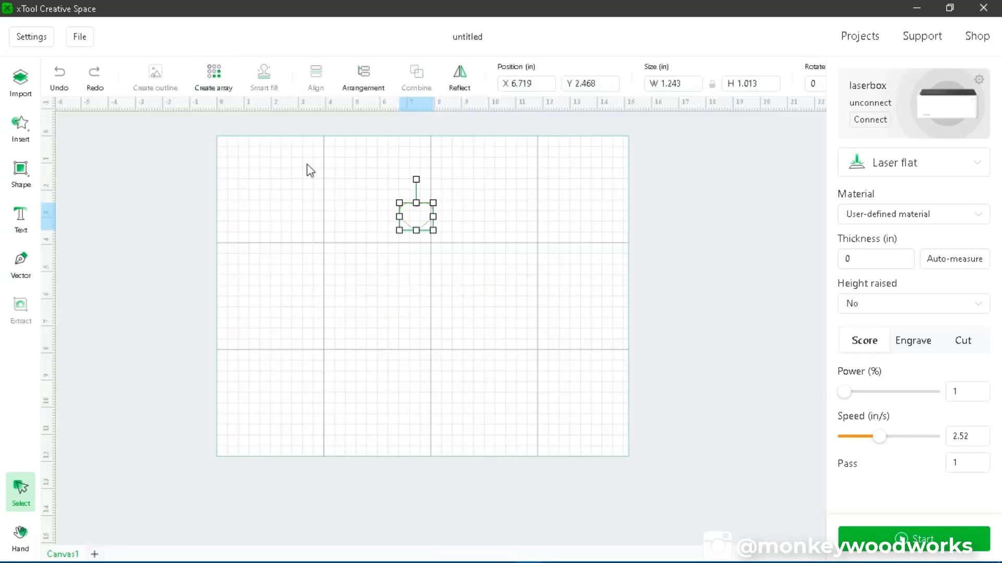
pyautogui.click(222, 82)
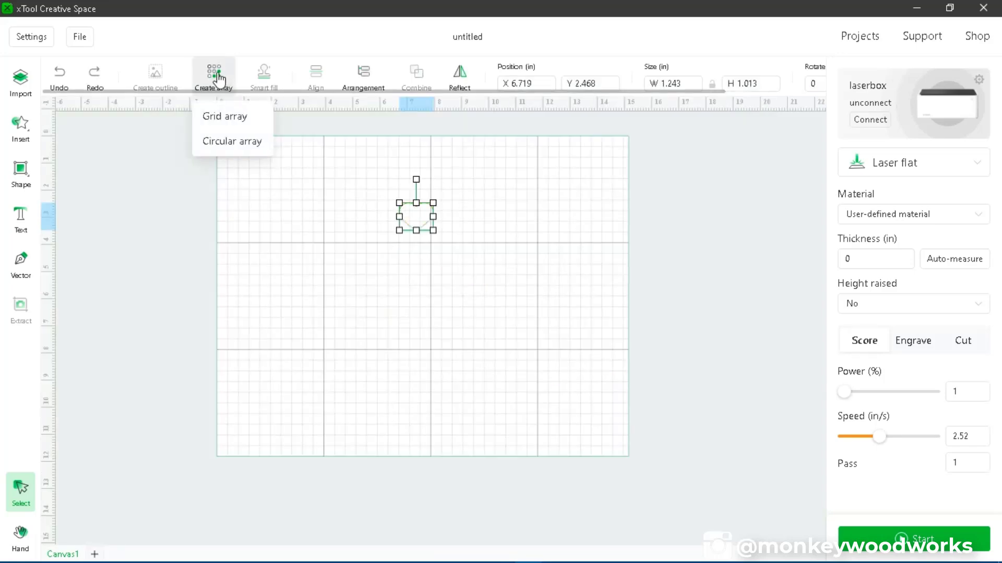
pyautogui.click(219, 142)
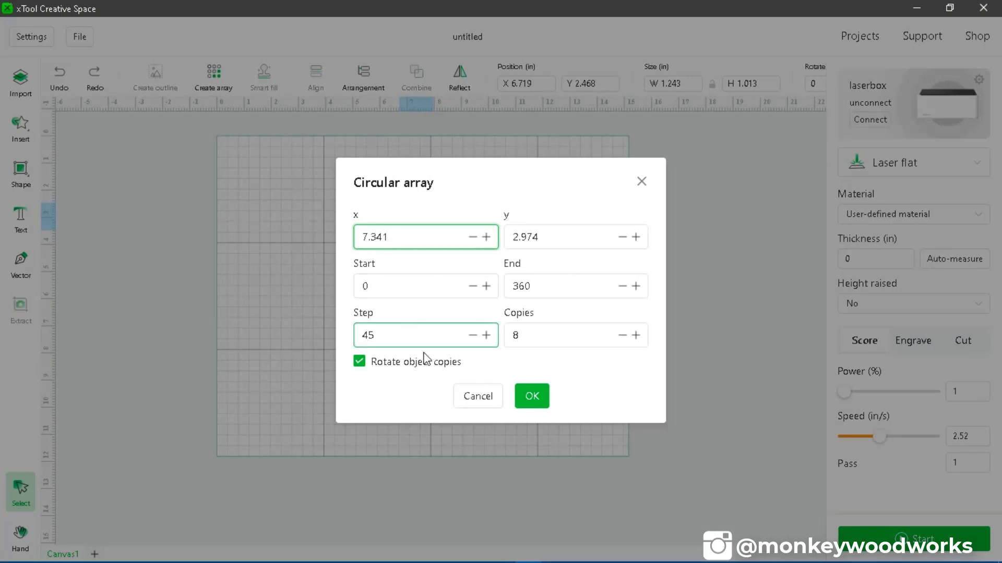
pyautogui.moveTo(410, 236); pyautogui.dragTo(342, 240)
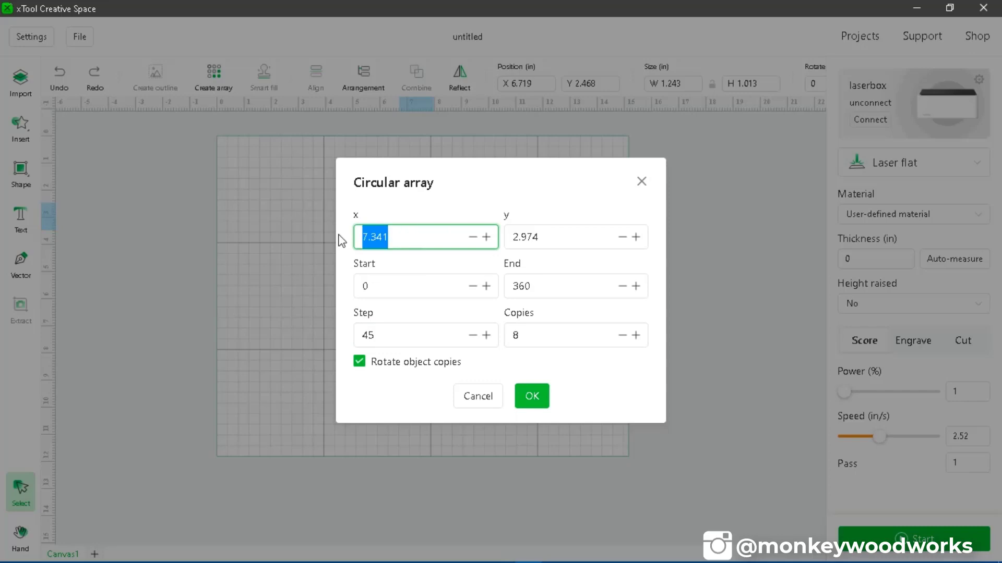
pyautogui.write('6')
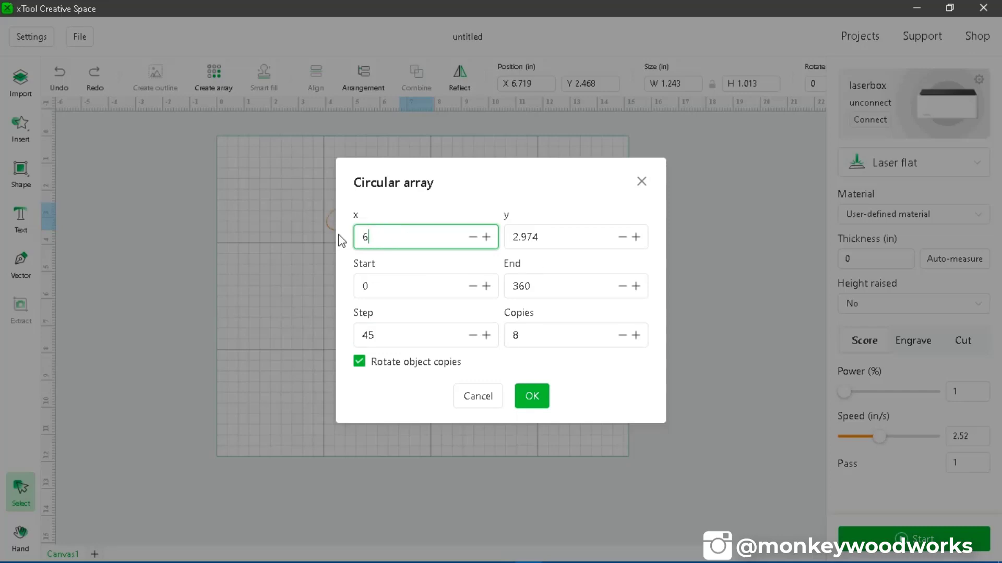
pyautogui.press('Tab')
pyautogui.write('6')
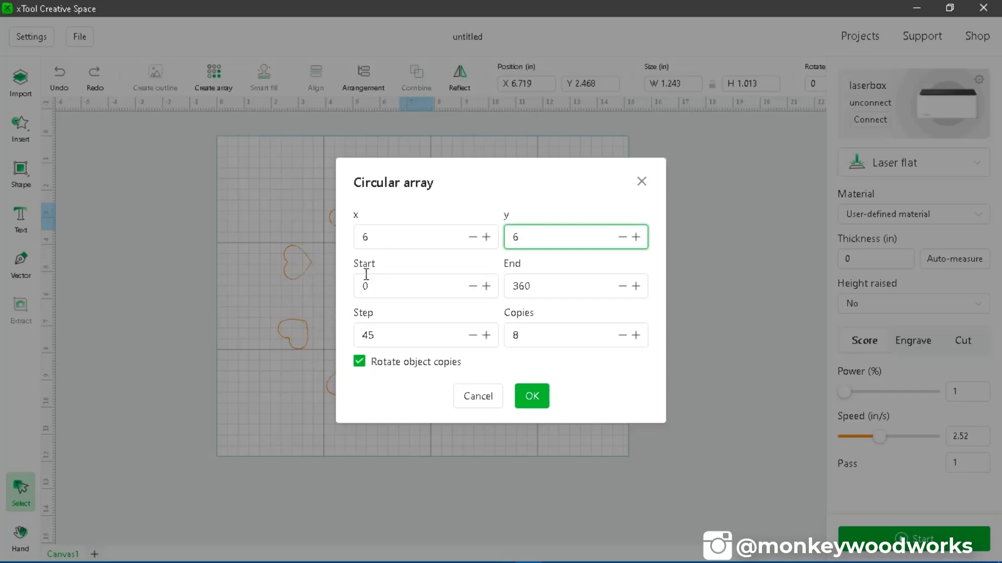
# Set the circular array's centre to x 8 and y 8, and turn off rotation of the object copies
pyautogui.moveTo(380, 238); pyautogui.dragTo(318, 233)
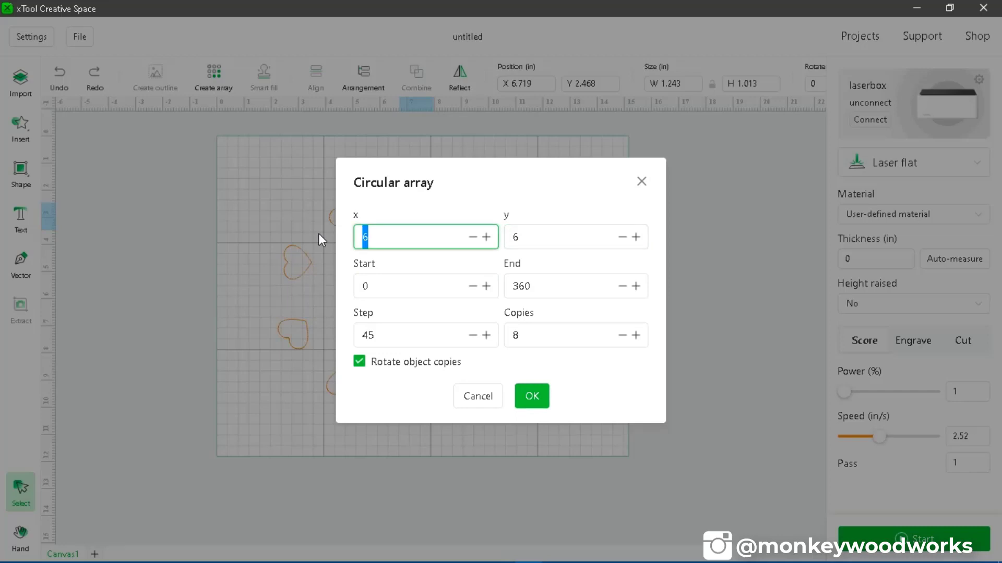
pyautogui.write('8')
pyautogui.moveTo(550, 233); pyautogui.dragTo(475, 237)
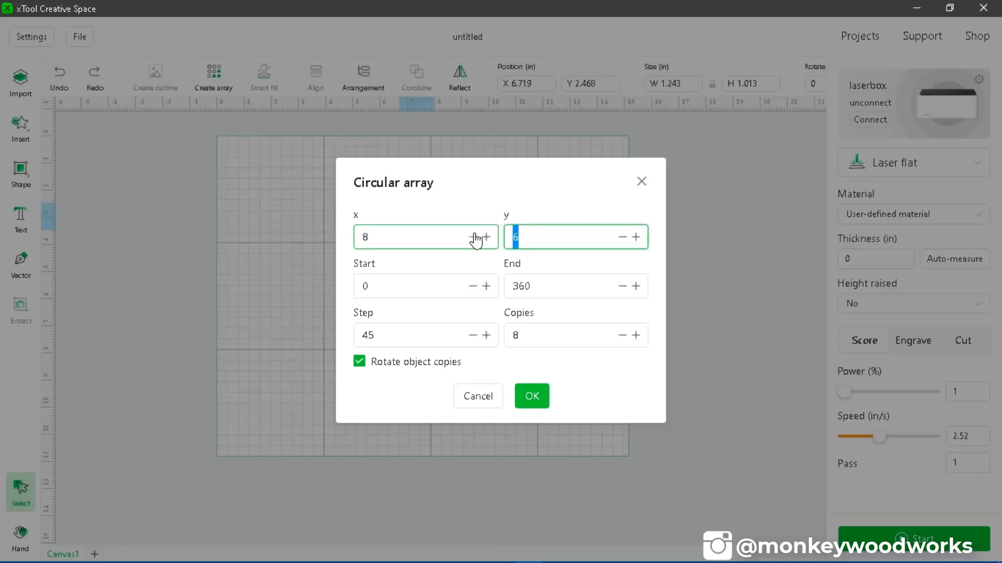
pyautogui.write('8')
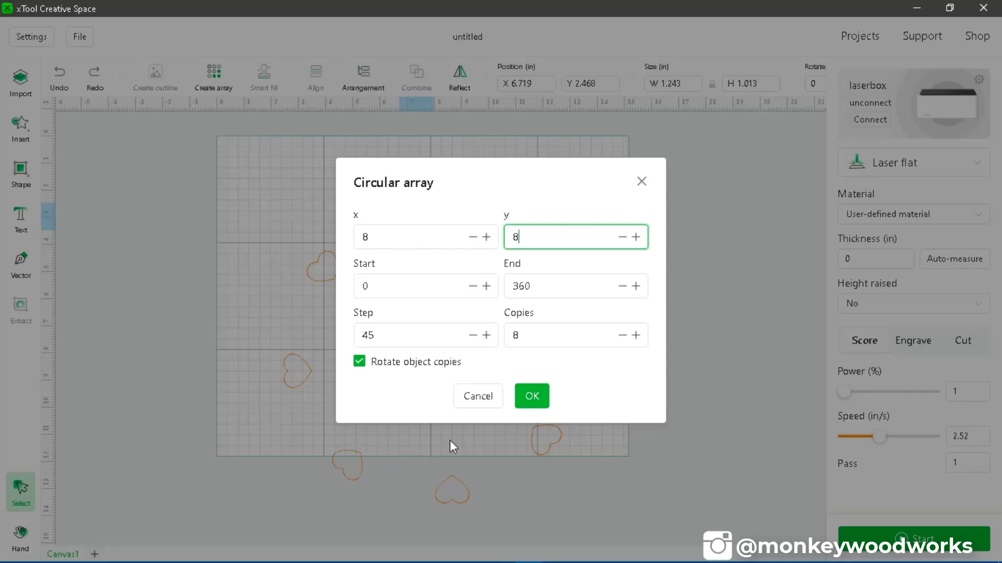
pyautogui.click(360, 365)
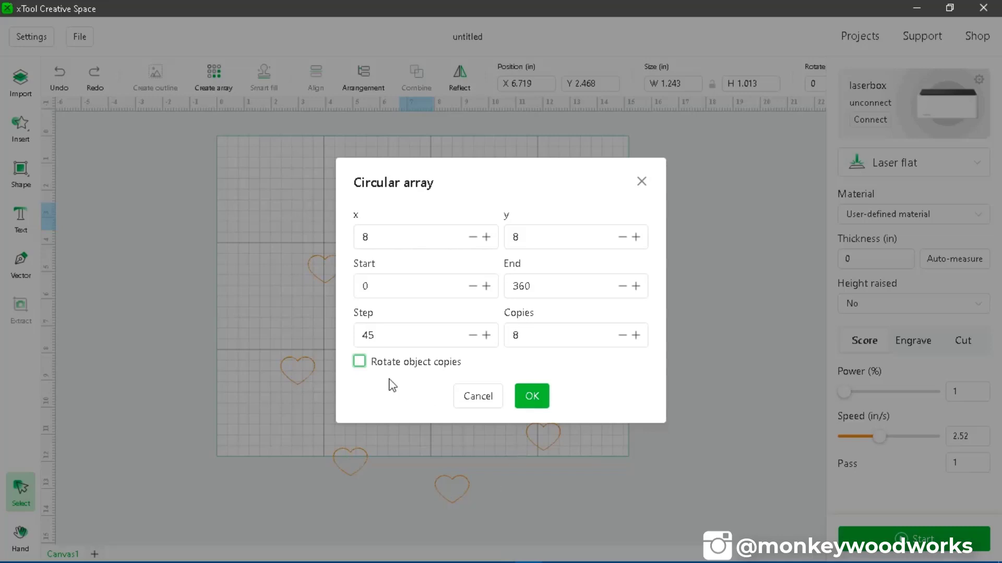
# Turn on rotation of the object copies and set the circular array's end angle to 180
pyautogui.click(359, 363)
pyautogui.click(395, 331)
pyautogui.doubleClick(528, 342)
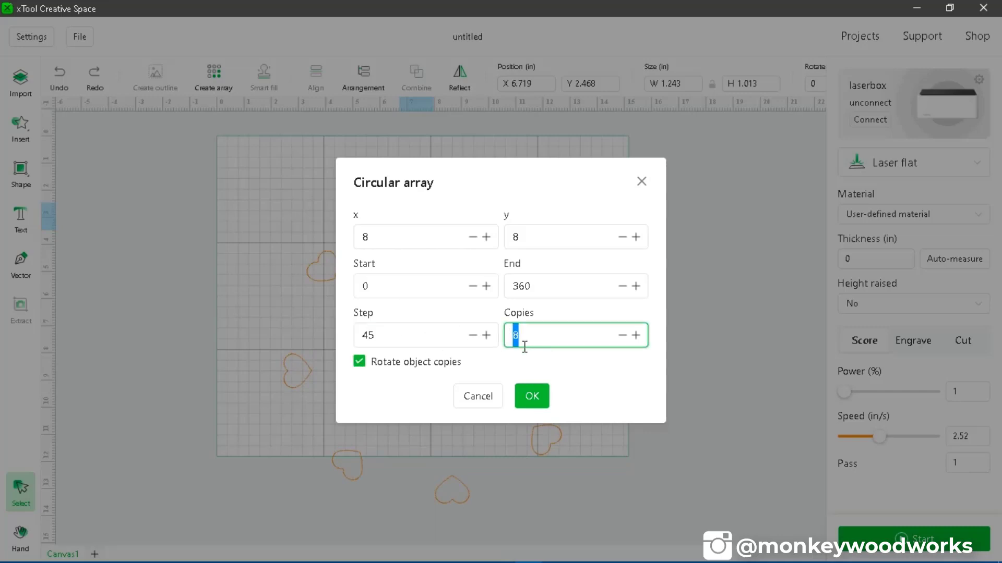
pyautogui.moveTo(530, 286); pyautogui.dragTo(510, 288)
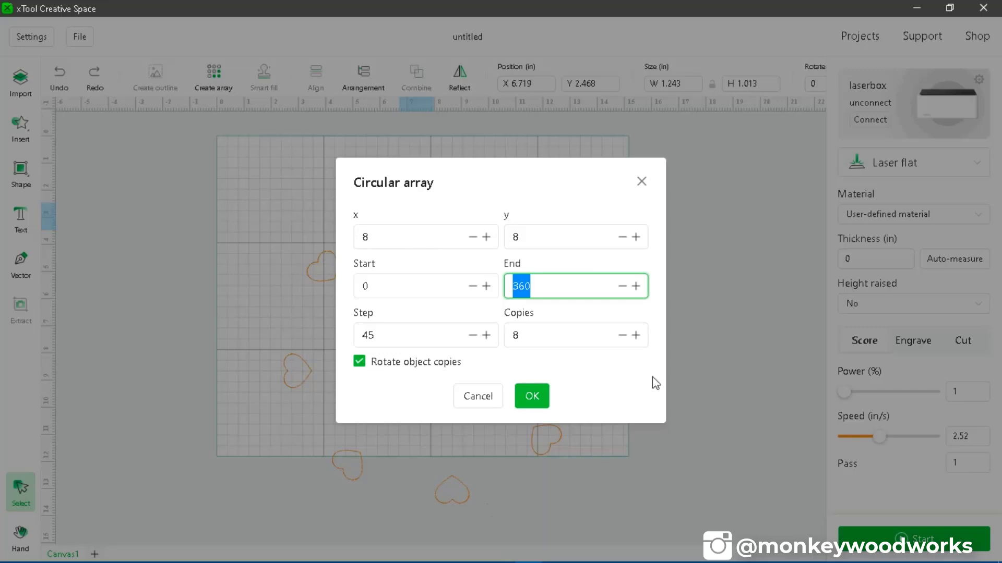
pyautogui.click(557, 285)
pyautogui.moveTo(511, 287); pyautogui.dragTo(533, 285)
pyautogui.write('180')
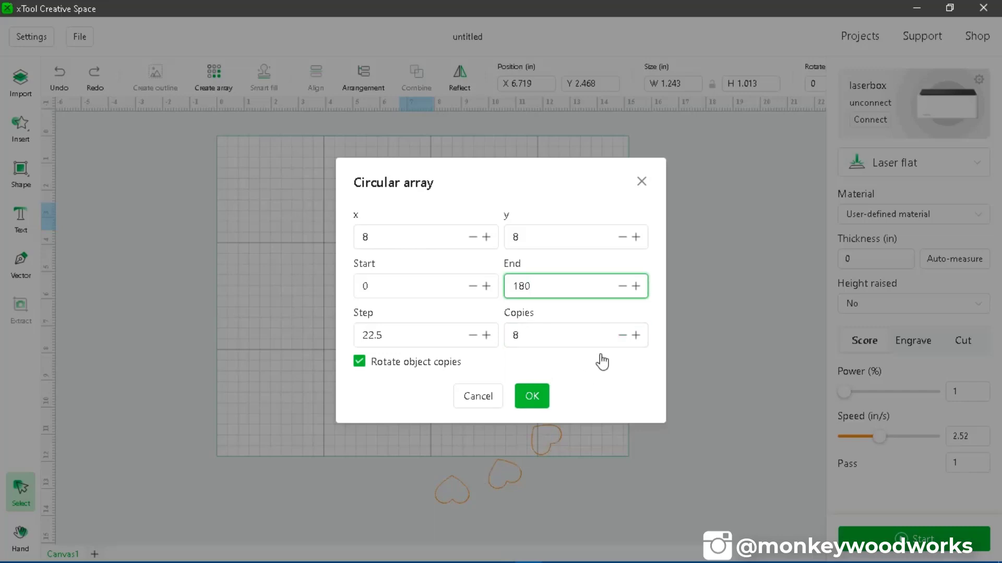
# Try 6 and 11 copies in the circular array
pyautogui.click(623, 339)
pyautogui.click(623, 339)
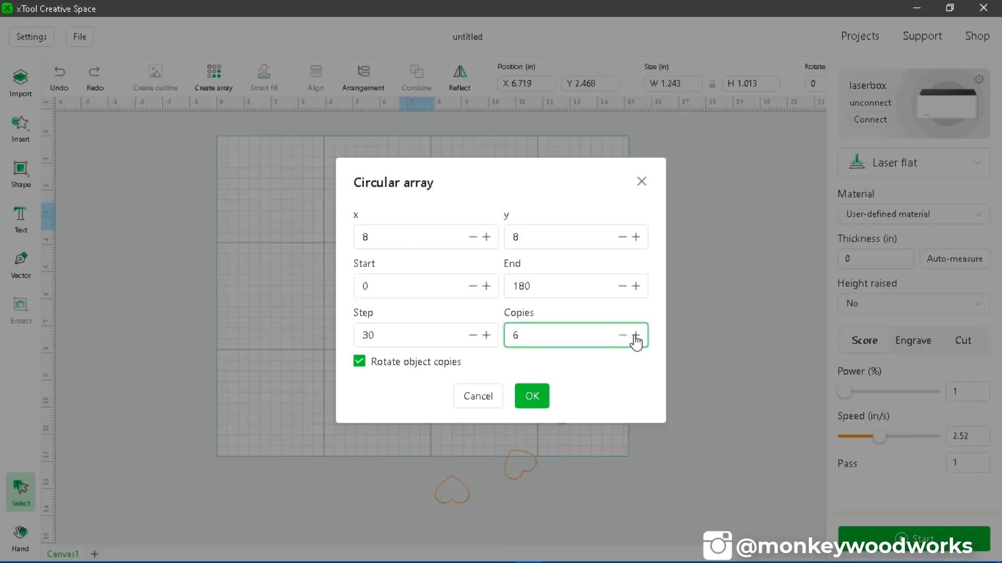
pyautogui.click(635, 337)
pyautogui.click(635, 337)
pyautogui.click(635, 336)
pyautogui.click(635, 336)
pyautogui.click(635, 336)
pyautogui.hotkey('shift', 'Tab')
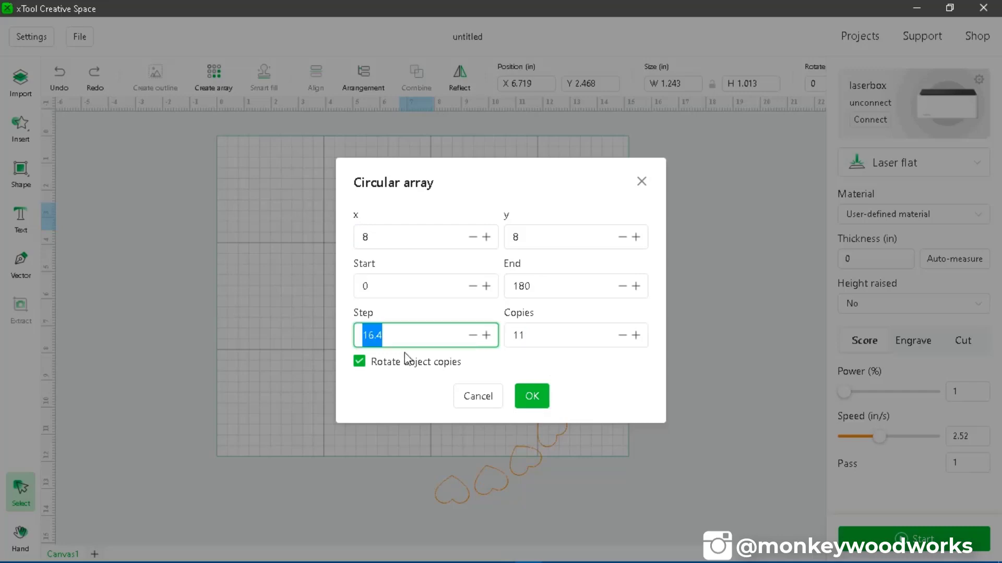
pyautogui.click(396, 236)
pyautogui.click(532, 235)
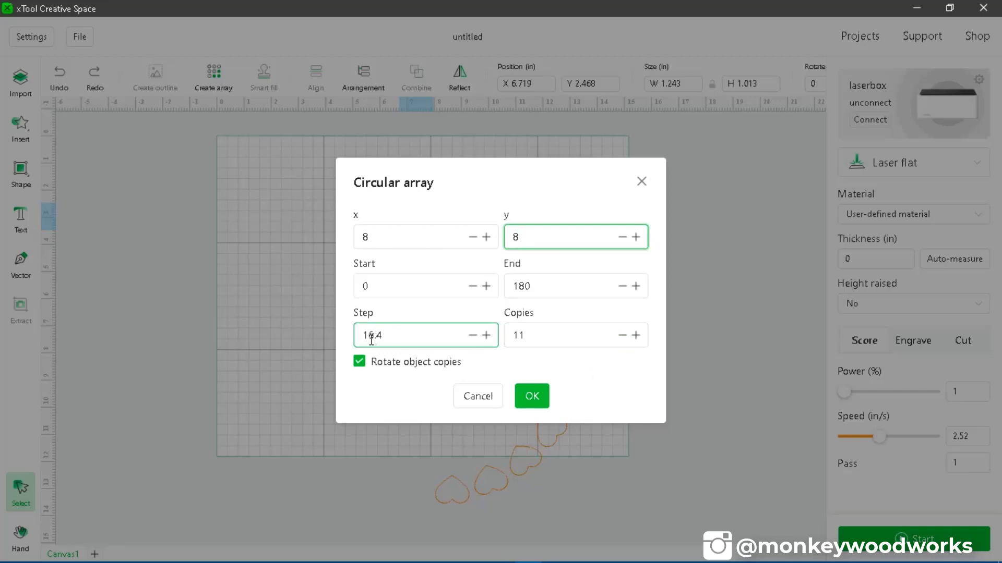
# Set the circular array to 7 copies and create it
pyautogui.click(622, 335)
pyautogui.click(621, 335)
pyautogui.click(622, 335)
pyautogui.click(622, 335)
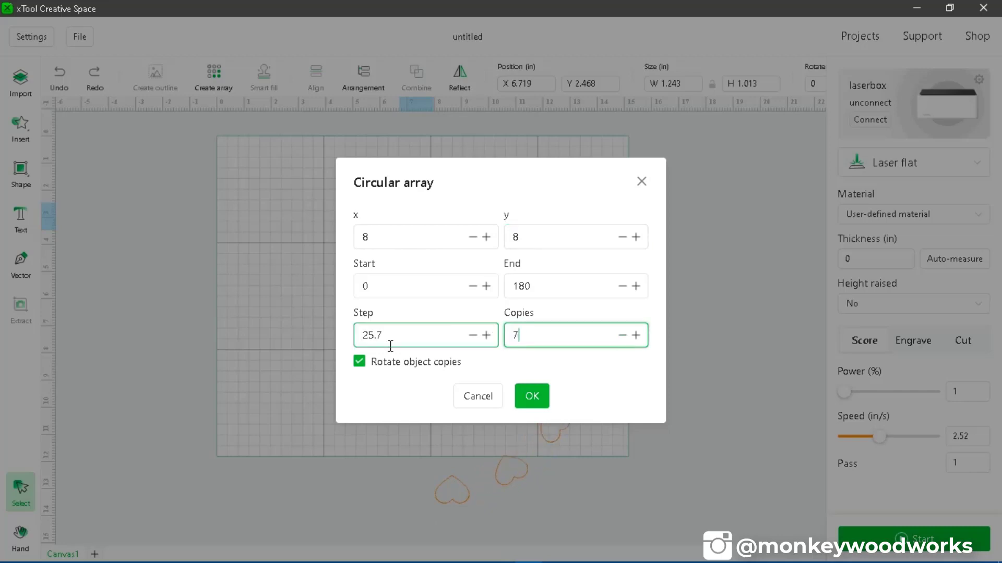
pyautogui.click(521, 327)
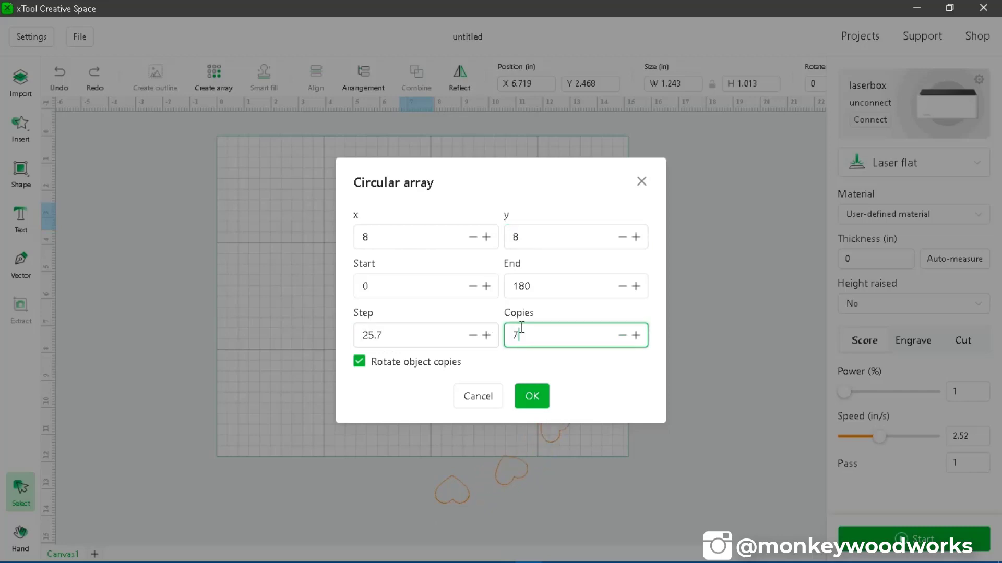
pyautogui.click(527, 397)
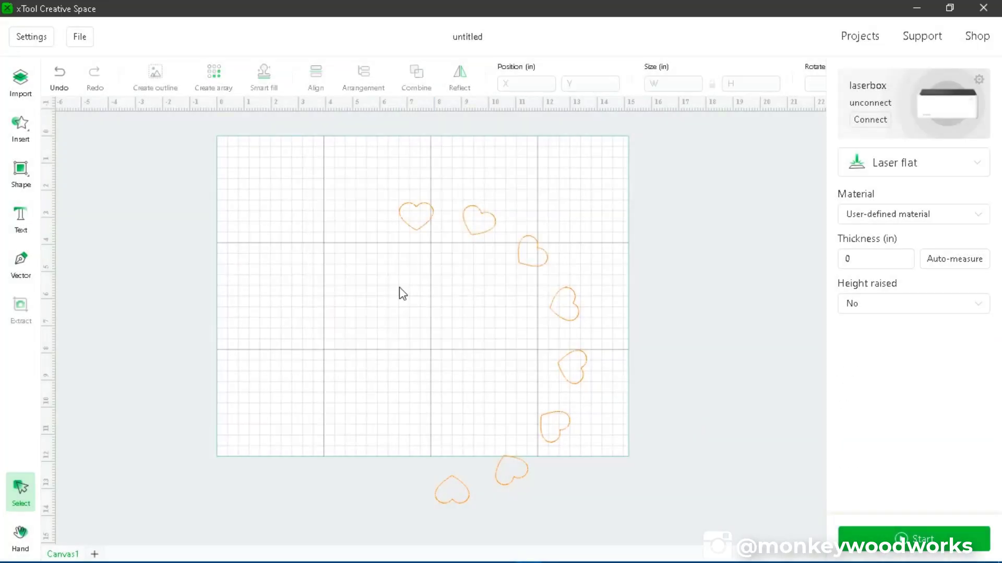
# Set the single heart's processing type to Cut
pyautogui.scroll(4, 562, 327)
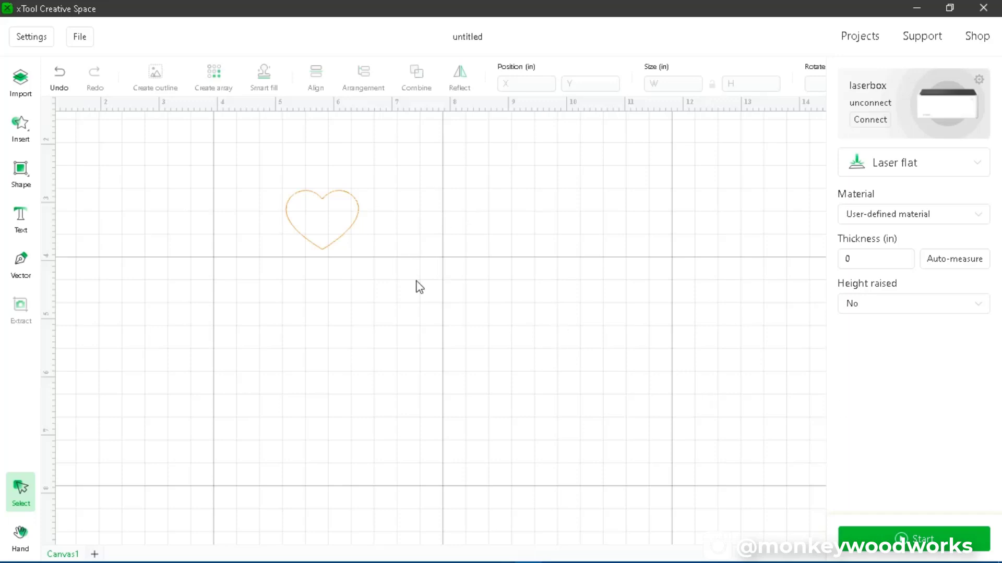
pyautogui.click(330, 219)
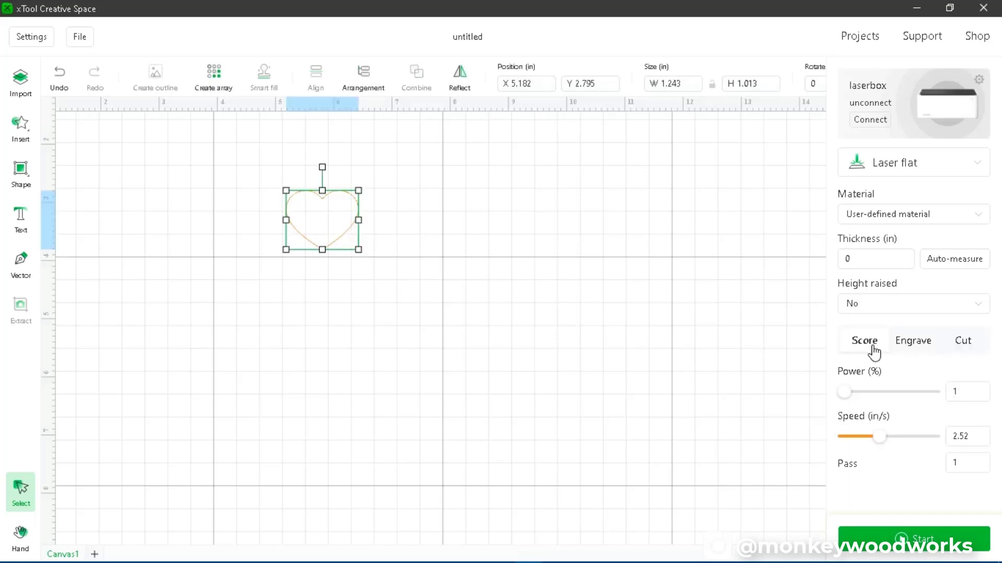
pyautogui.click(963, 342)
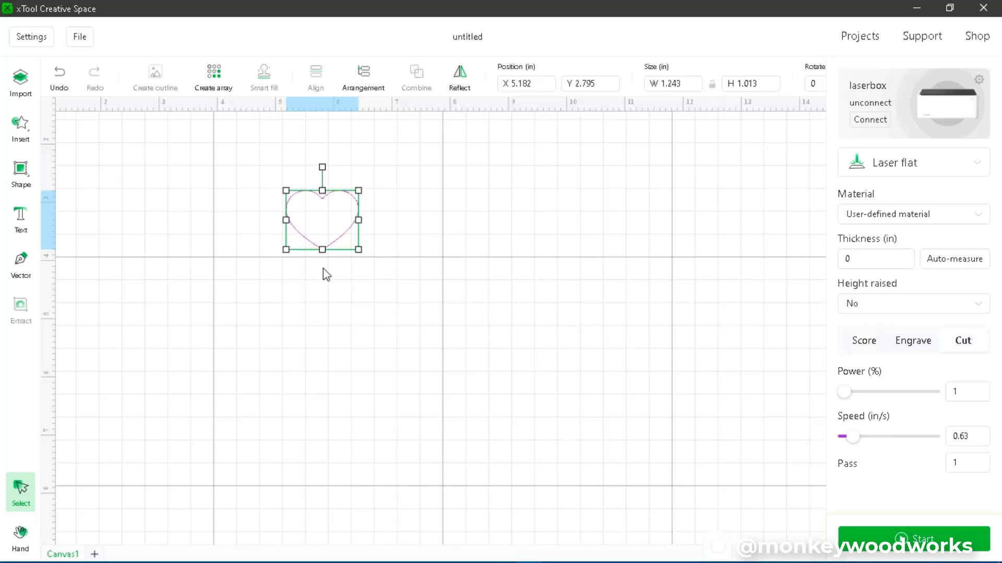
# Duplicate the Cut heart, place the copy to its right, and set the copy to Score
pyautogui.click(355, 314)
pyautogui.click(340, 231)
pyautogui.hotkey('ctrl', 'd')
pyautogui.moveTo(342, 230); pyautogui.dragTo(447, 249)
pyautogui.click(510, 270)
pyautogui.click(447, 239)
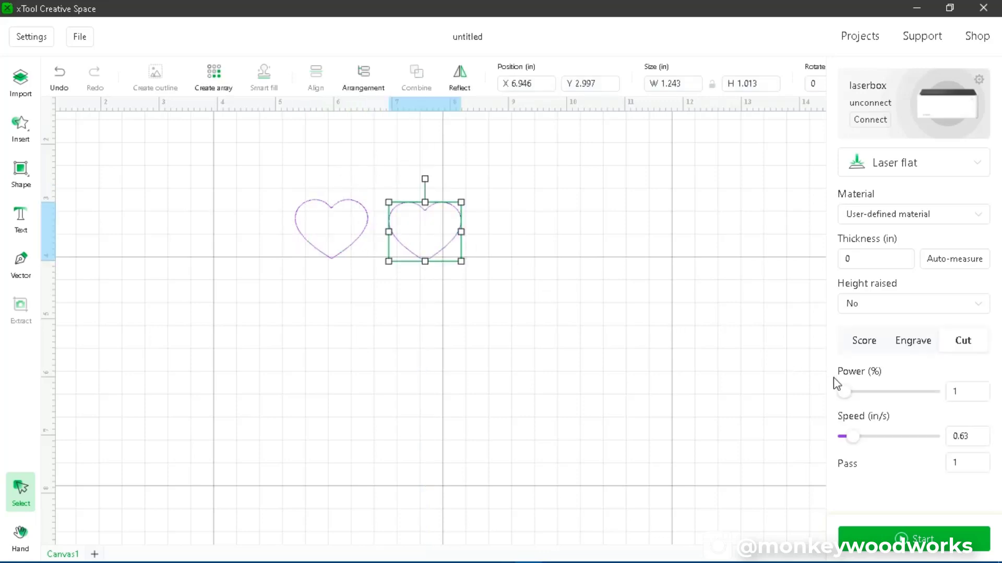
pyautogui.click(864, 347)
pyautogui.click(509, 307)
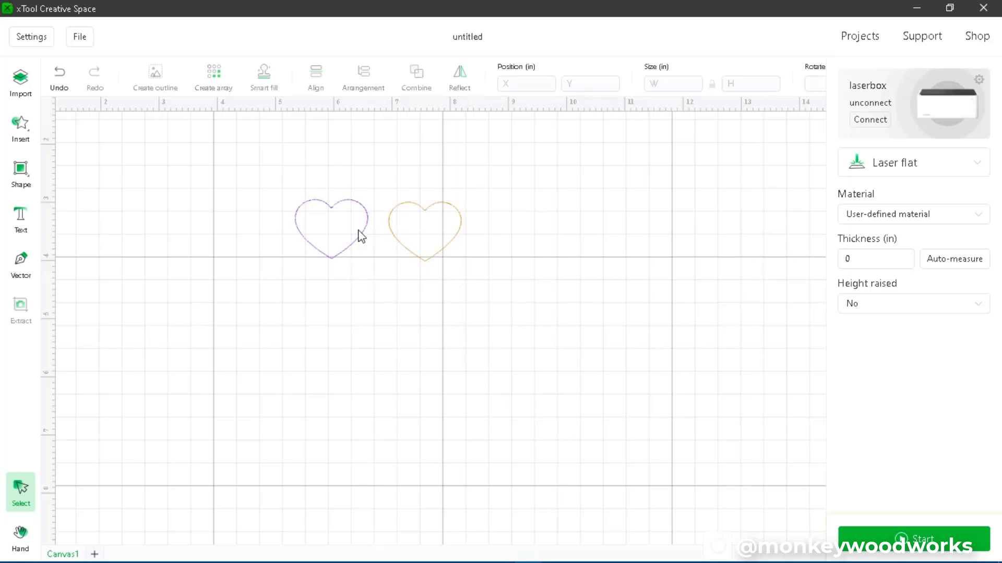
# Duplicate the Score heart, place the copy below the other two, and set it to Engrave
pyautogui.click(412, 233)
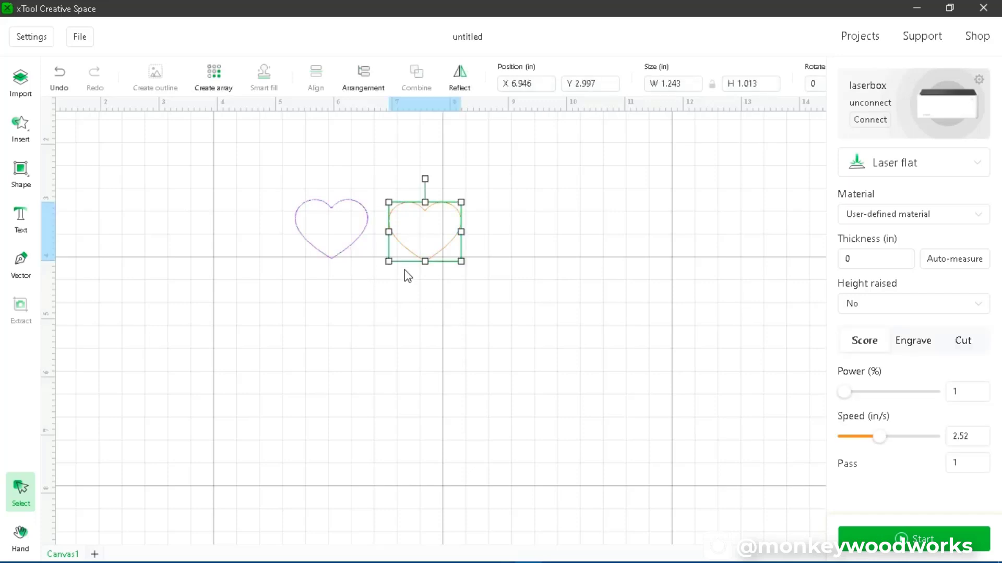
pyautogui.moveTo(432, 230); pyautogui.dragTo(376, 315)
pyautogui.click(471, 338)
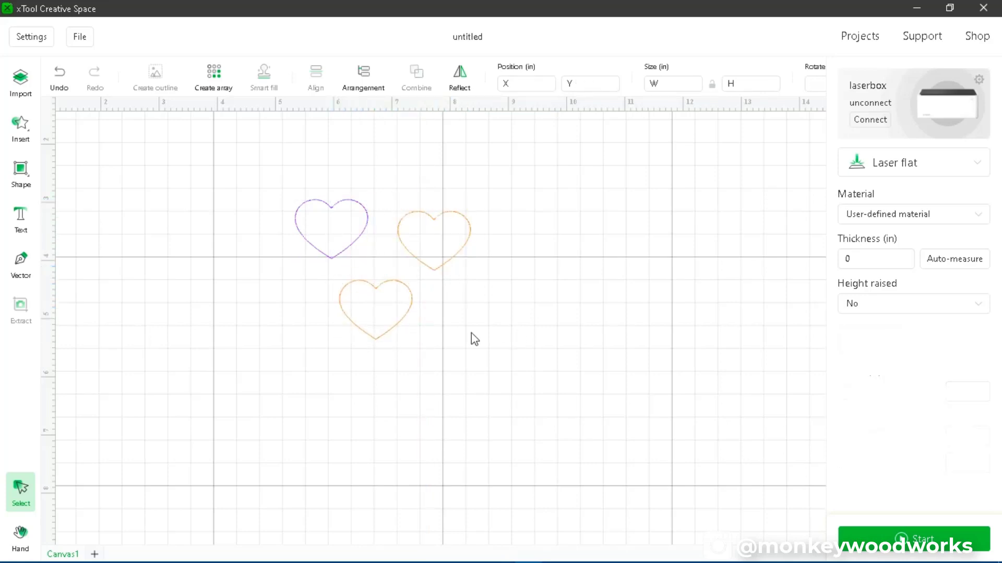
pyautogui.click(399, 313)
pyautogui.click(917, 344)
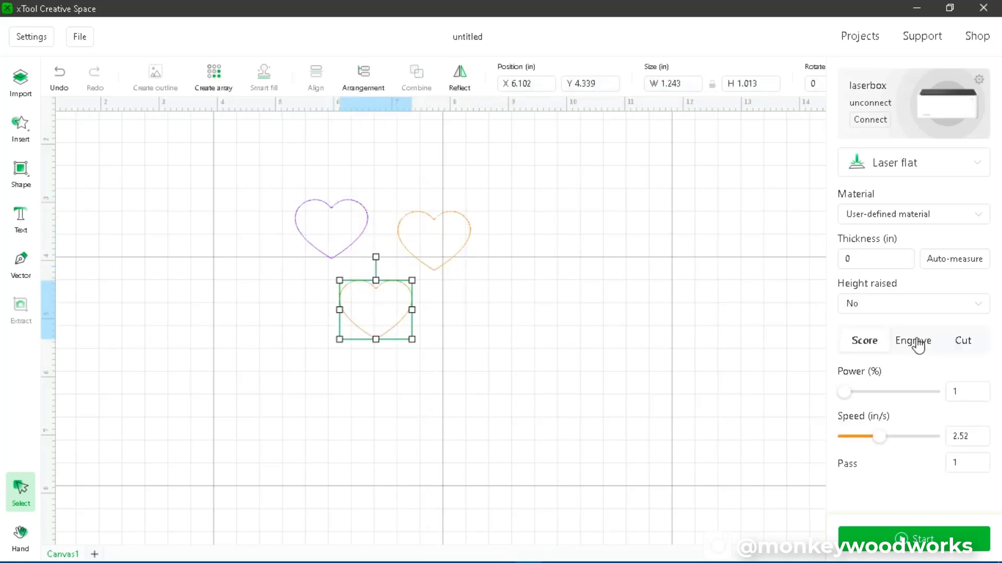
pyautogui.click(576, 339)
# Import the Monkey Woodworks logo, scale it to about 2.47 in wide, and place it to the right of the hearts
pyautogui.click(20, 86)
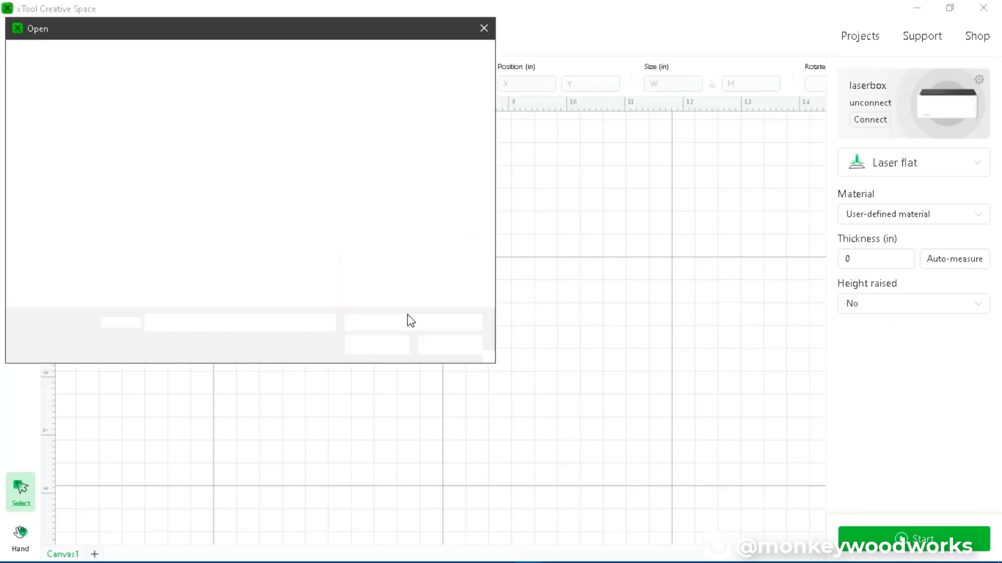
pyautogui.click(245, 180)
pyautogui.click(365, 344)
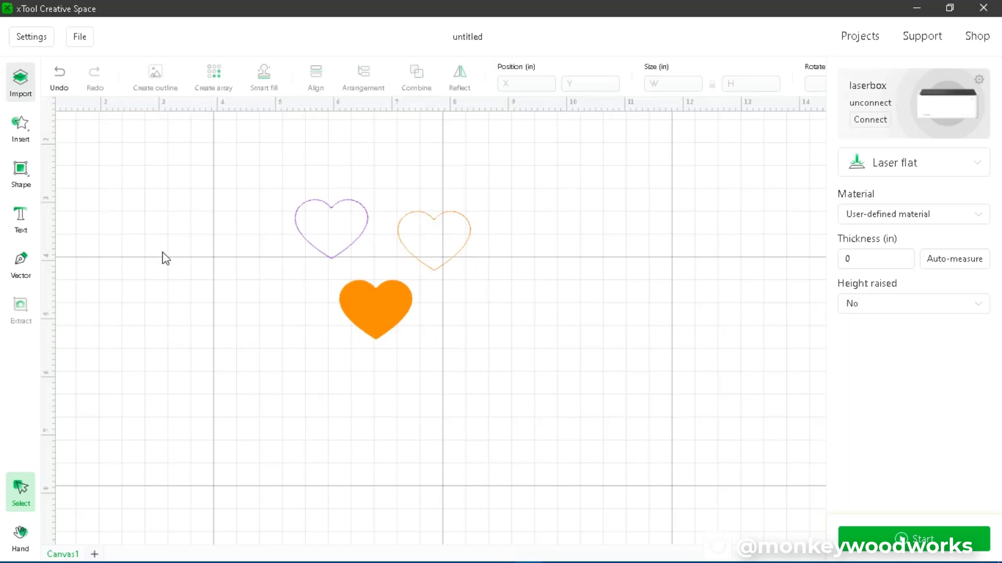
pyautogui.moveTo(149, 238); pyautogui.dragTo(237, 372)
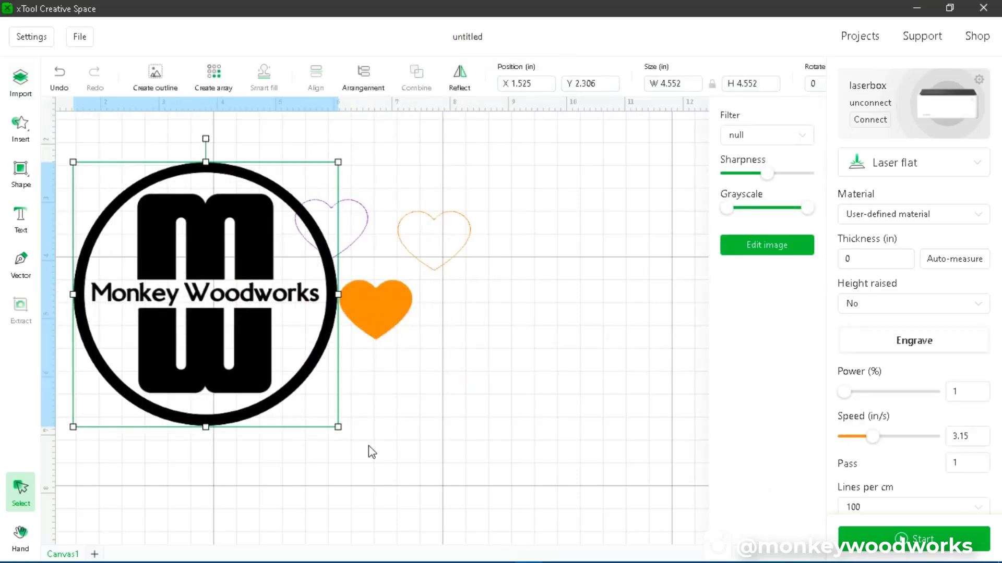
pyautogui.moveTo(338, 427); pyautogui.dragTo(222, 273)
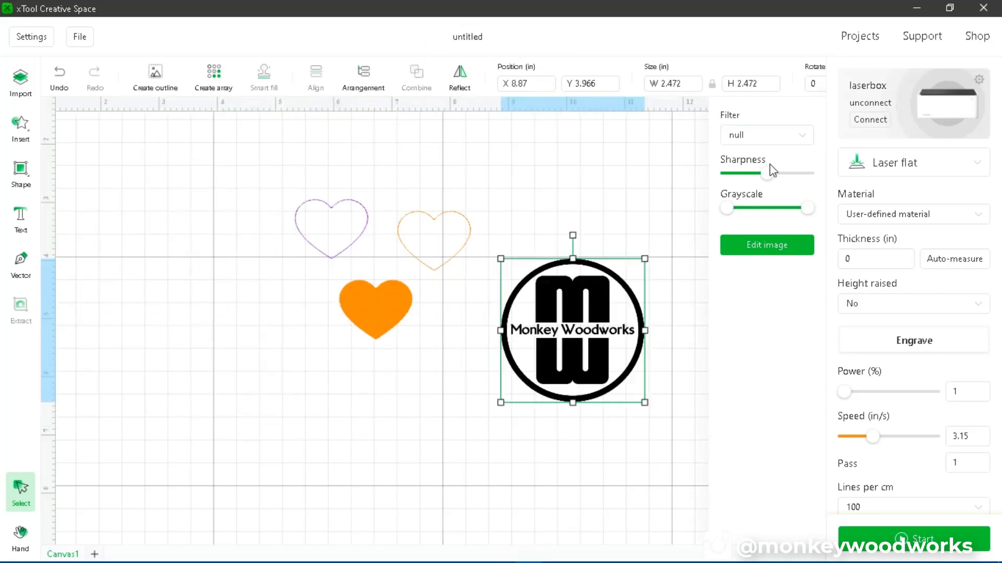
# Open the Monkey Woodworks logo for image editing
pyautogui.click(581, 174)
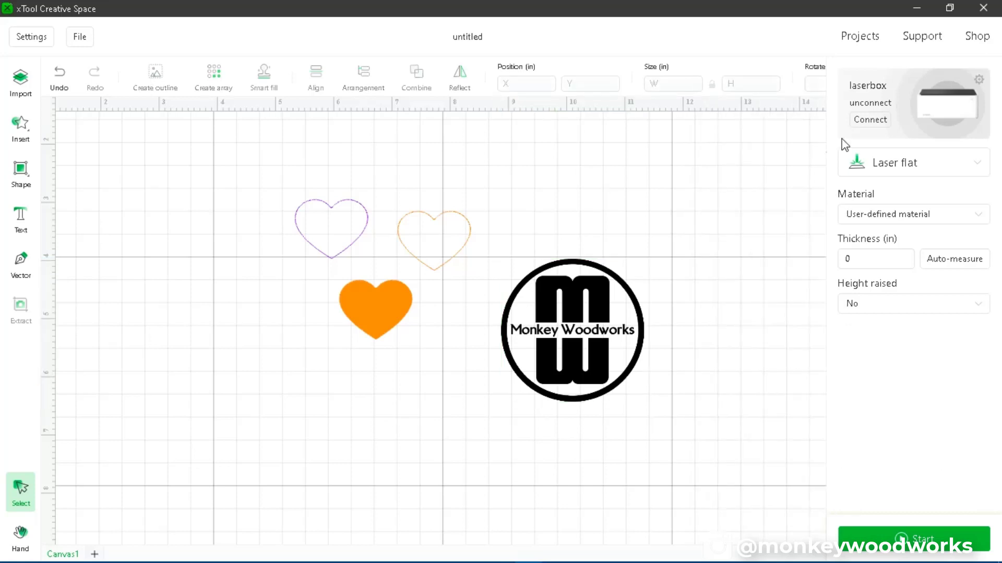
pyautogui.click(603, 315)
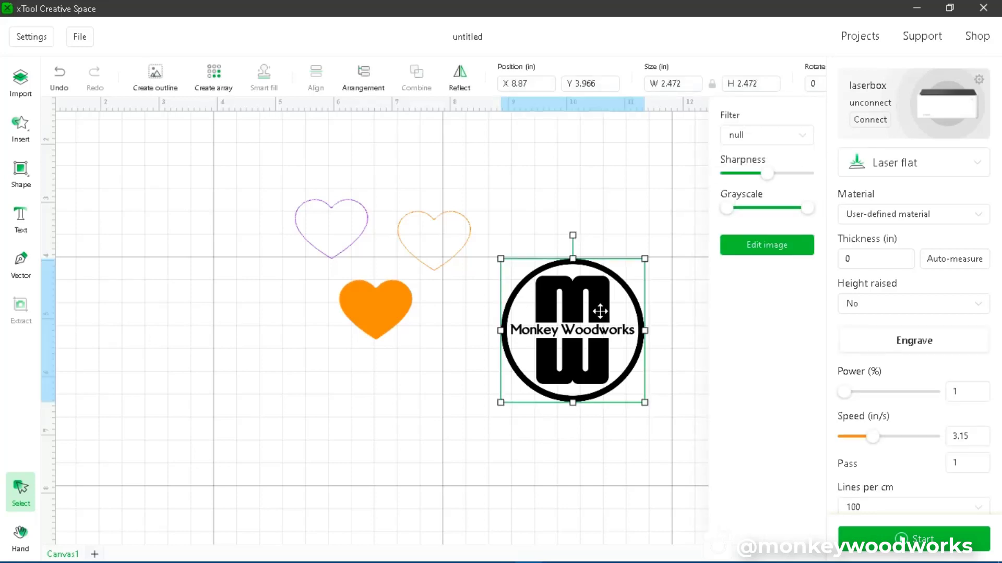
pyautogui.click(751, 253)
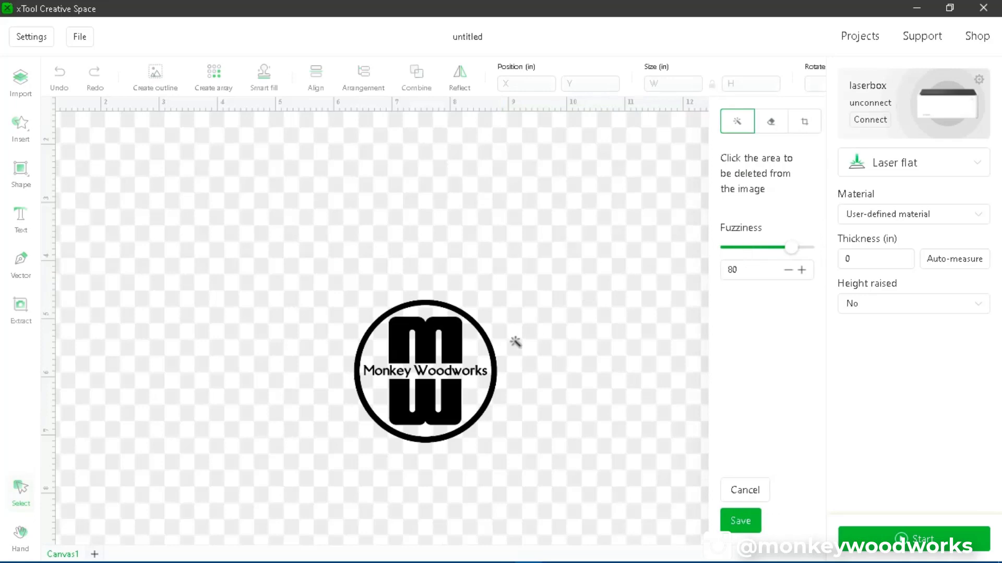
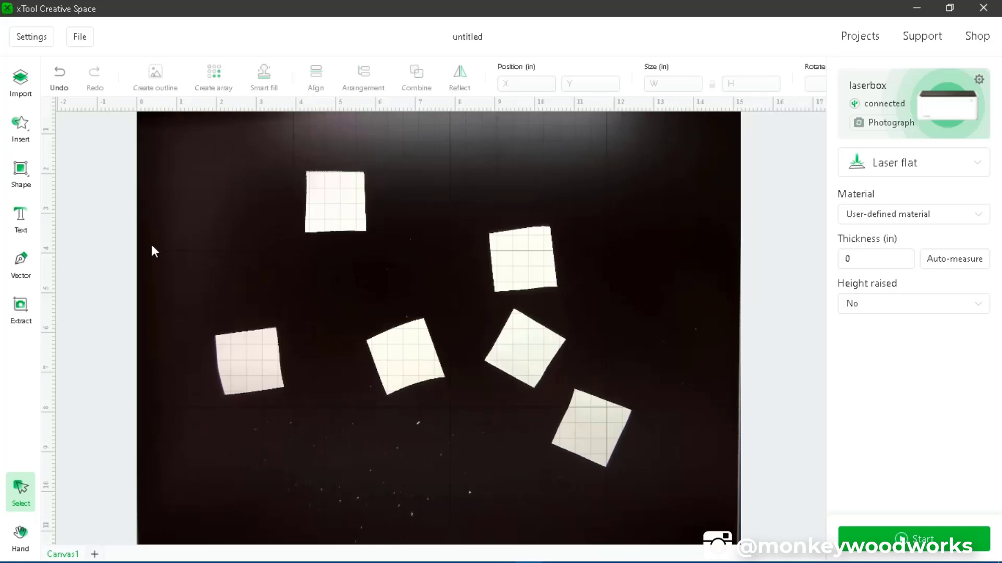
# Import PinClipart.com_Bunny.png and scale it down to about 1.5 in wide and 1.84 in high
pyautogui.click(21, 84)
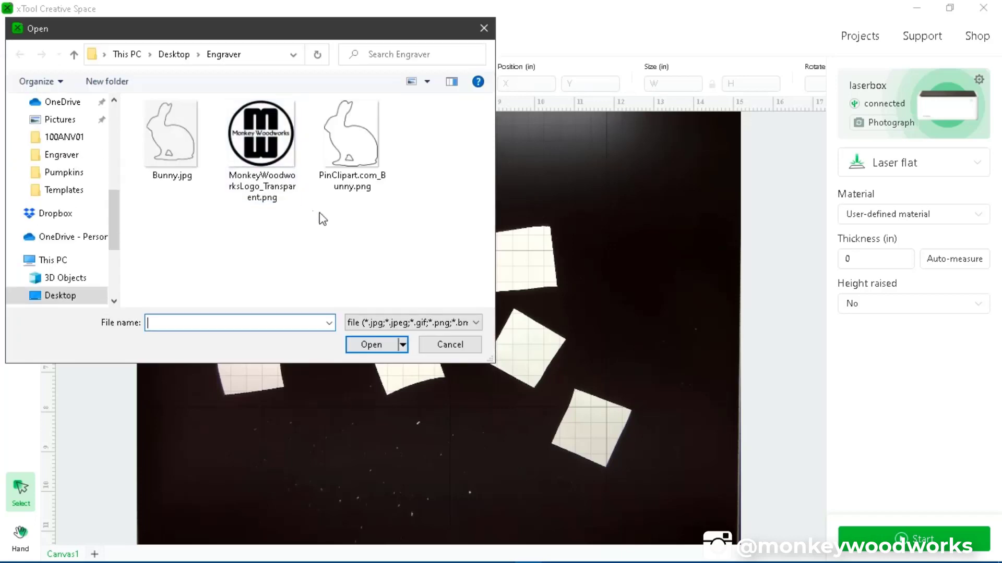
pyautogui.click(352, 140)
pyautogui.click(377, 348)
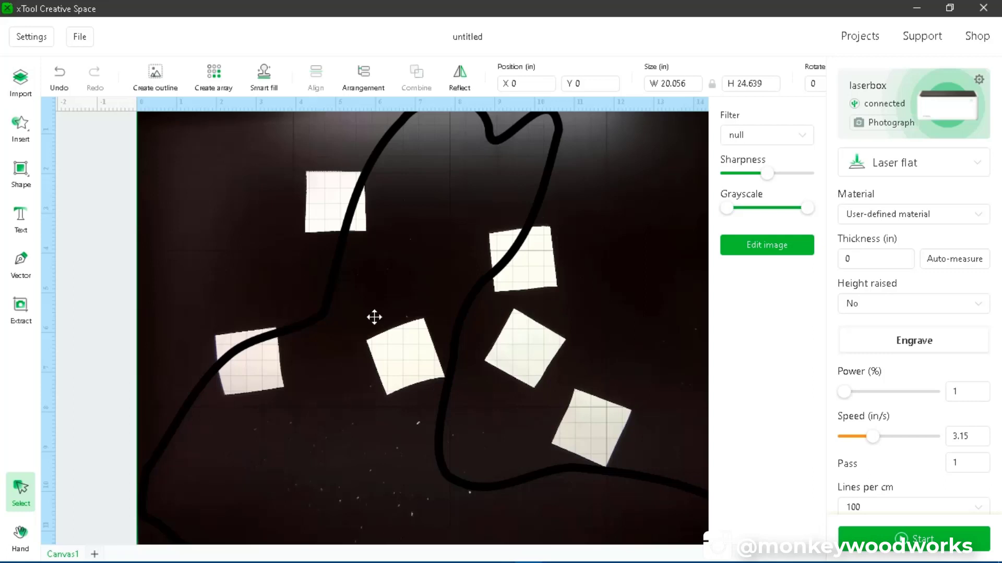
pyautogui.scroll(-5, 396, 331)
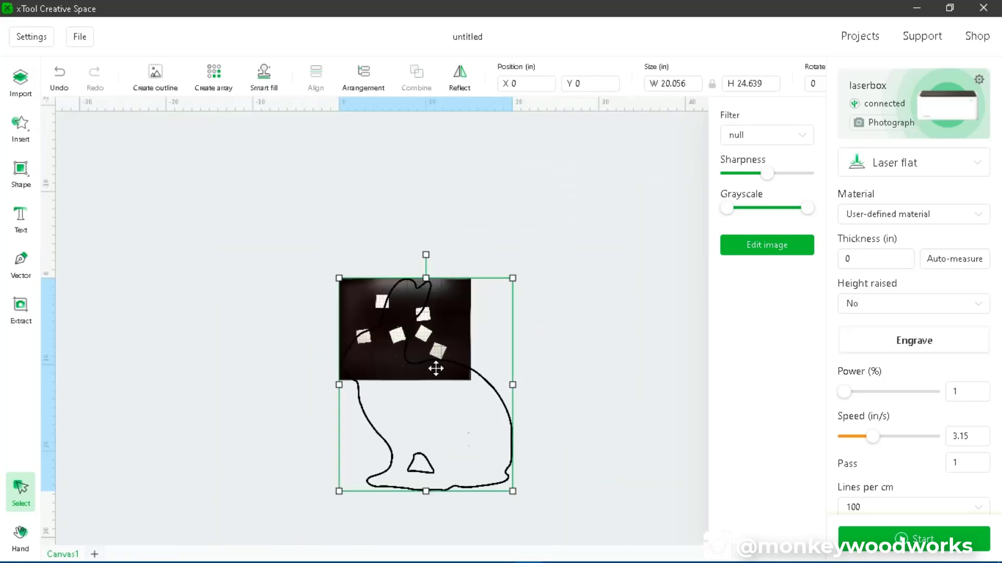
pyautogui.moveTo(512, 490); pyautogui.dragTo(449, 413)
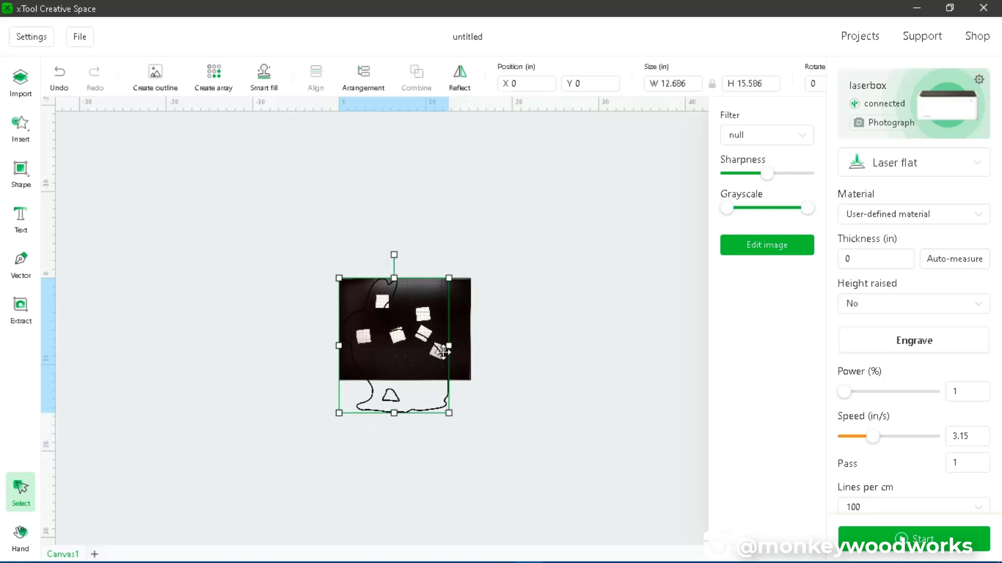
pyautogui.moveTo(443, 352); pyautogui.dragTo(351, 284)
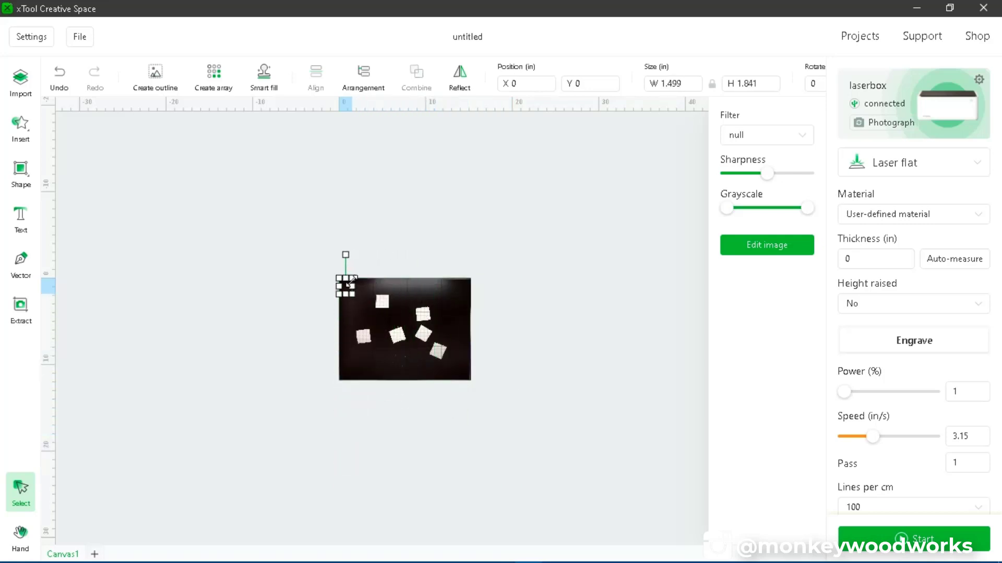
# Place the bunny on the topmost white material piece and shrink it to about 0.92 in by 1.13 in to fit inside
pyautogui.scroll(5, 375, 299)
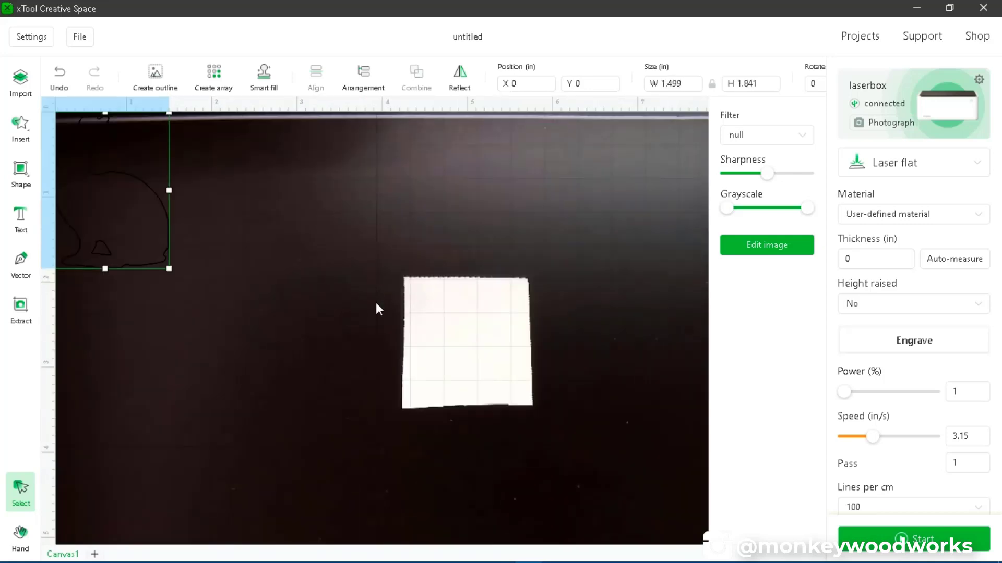
pyautogui.moveTo(111, 188); pyautogui.dragTo(455, 321)
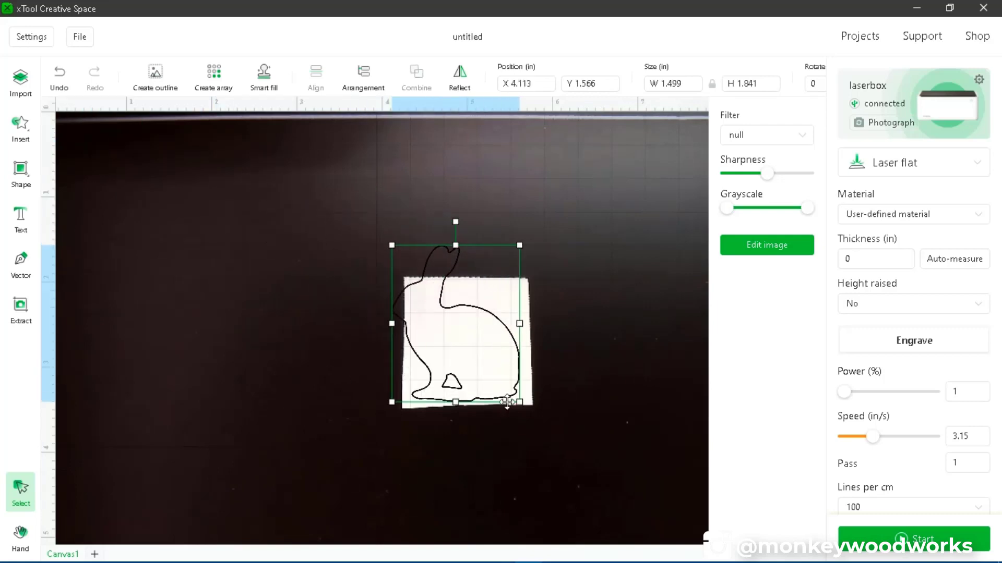
pyautogui.moveTo(516, 404); pyautogui.dragTo(470, 342)
pyautogui.moveTo(428, 300); pyautogui.dragTo(465, 347)
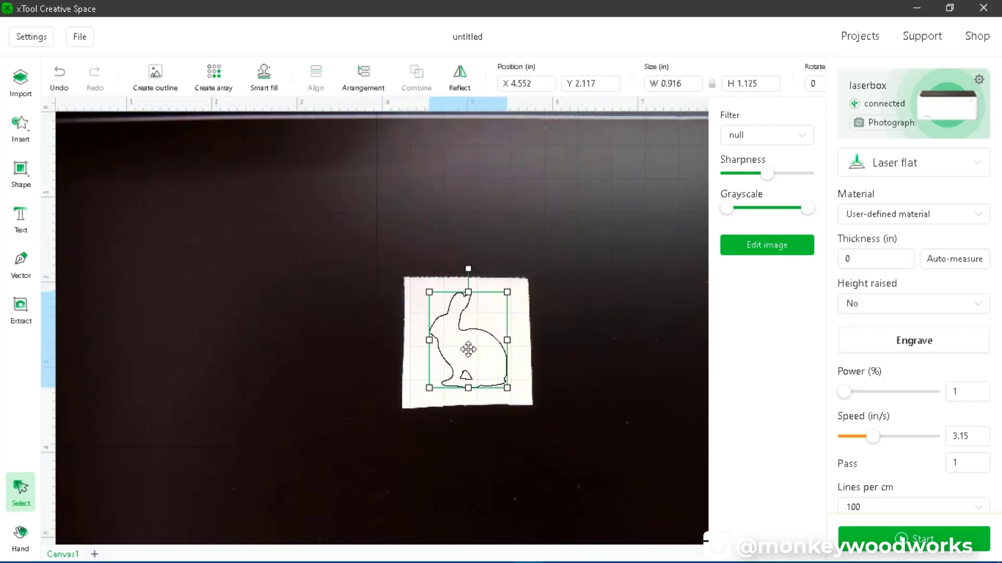
pyautogui.scroll(-3, 526, 345)
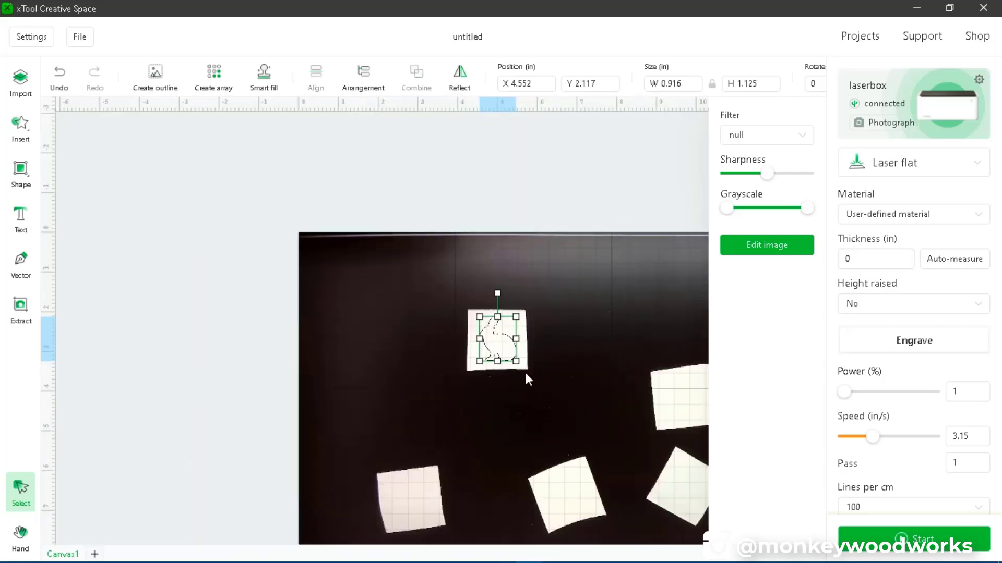
pyautogui.scroll(-2, 525, 370)
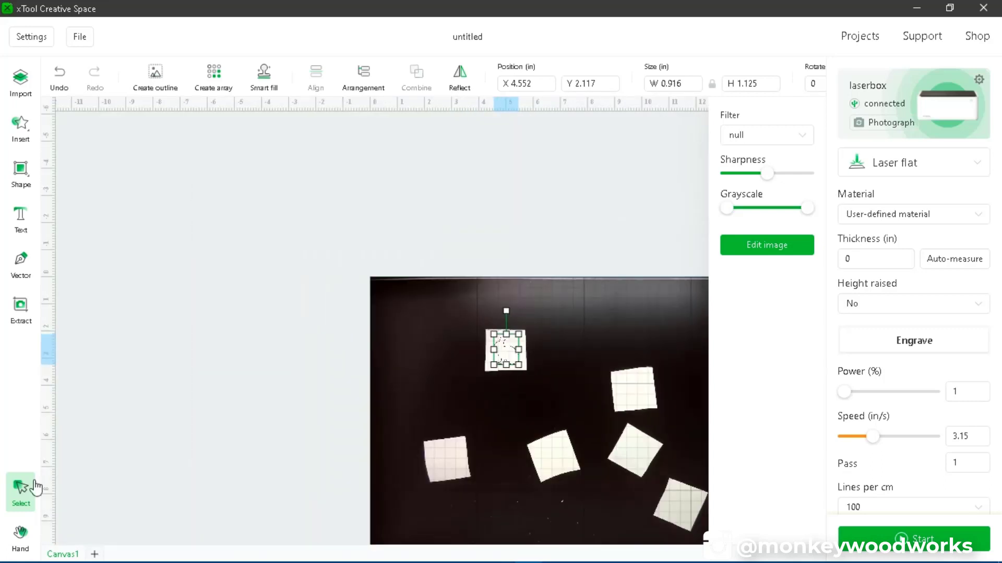
# Smart fill the bunny from the topmost white material piece onto all the other photographed pieces
pyautogui.click(21, 535)
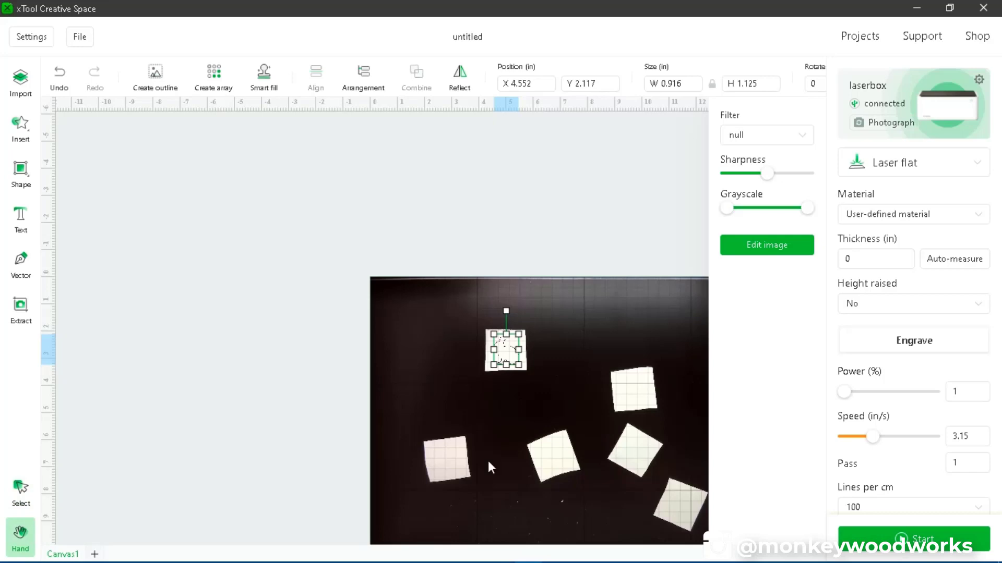
pyautogui.moveTo(566, 413); pyautogui.dragTo(338, 298)
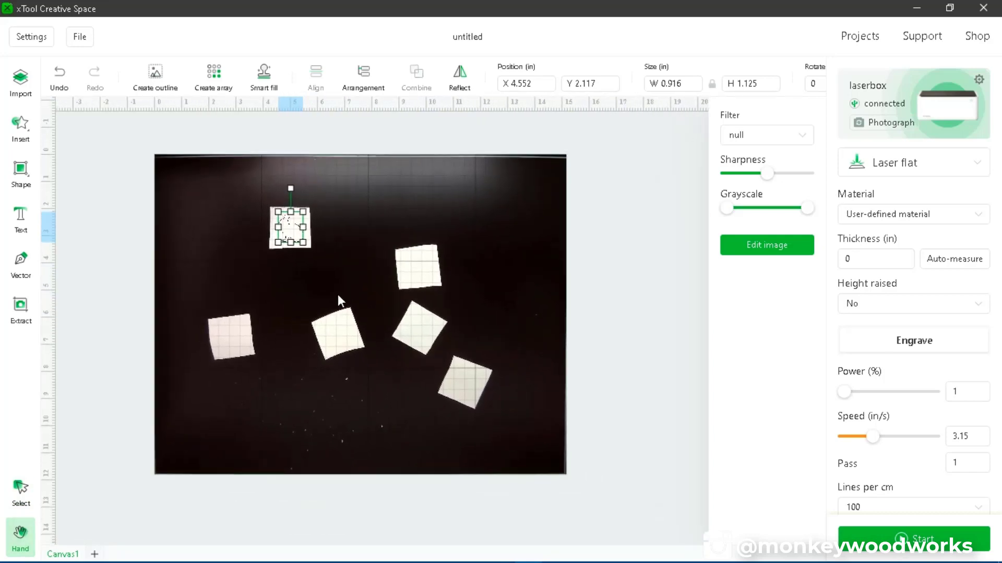
pyautogui.click(20, 490)
pyautogui.scroll(2, 343, 364)
pyautogui.click(378, 267)
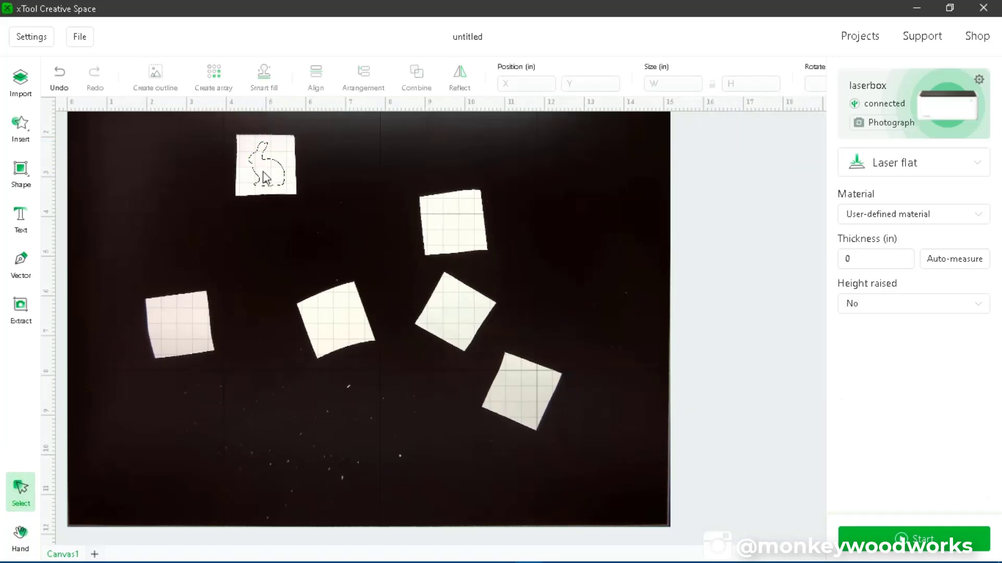
pyautogui.click(275, 179)
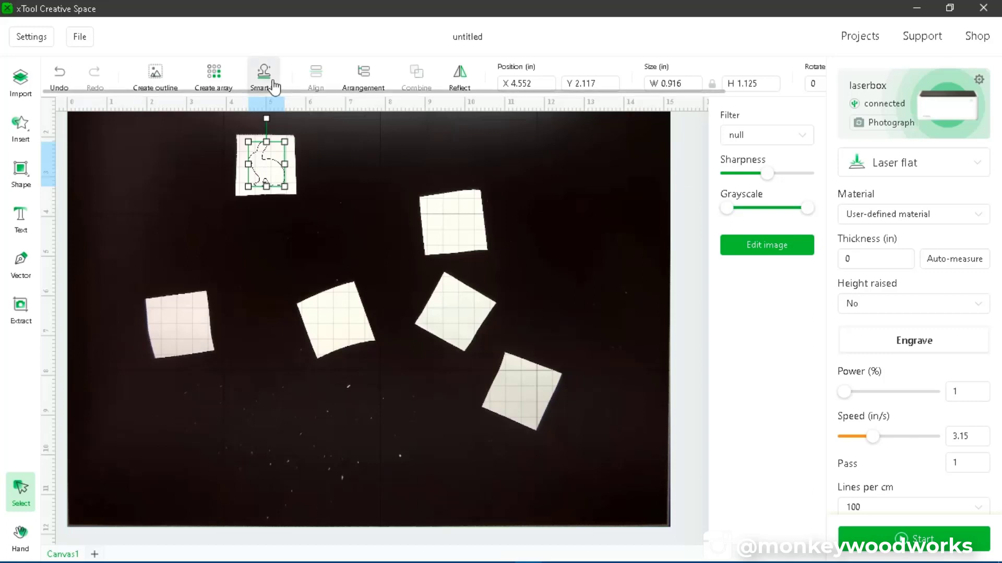
pyautogui.click(345, 205)
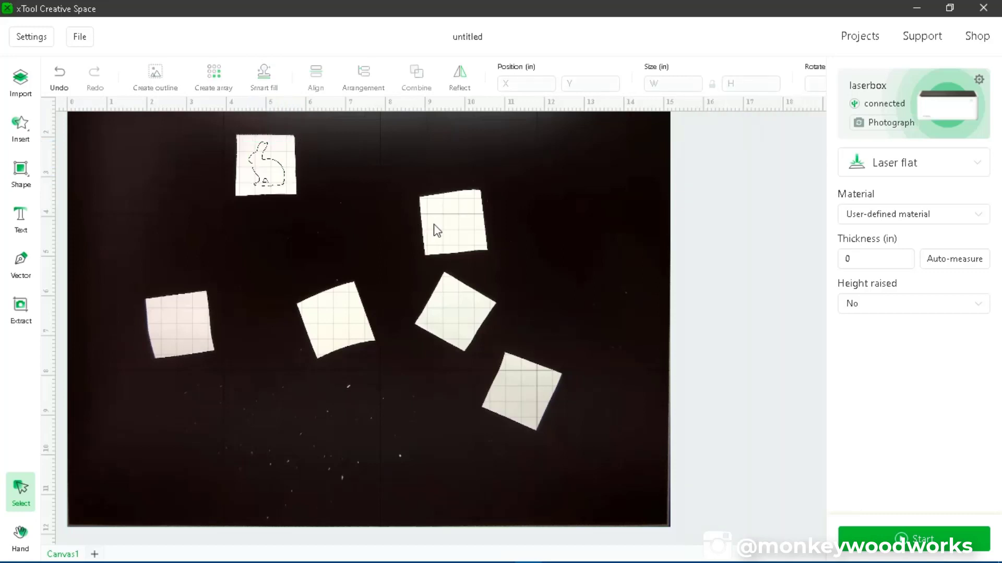
pyautogui.click(270, 161)
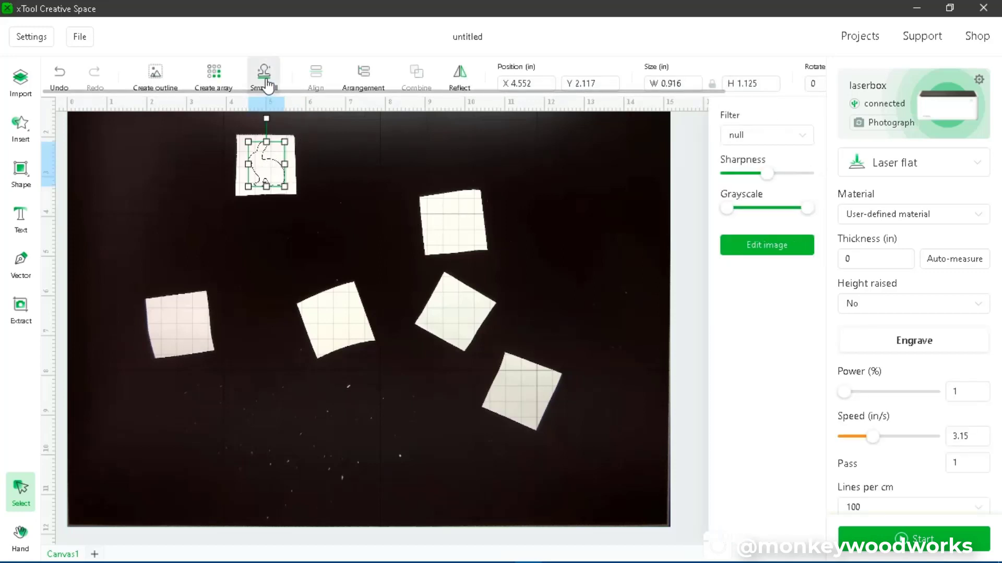
pyautogui.click(267, 82)
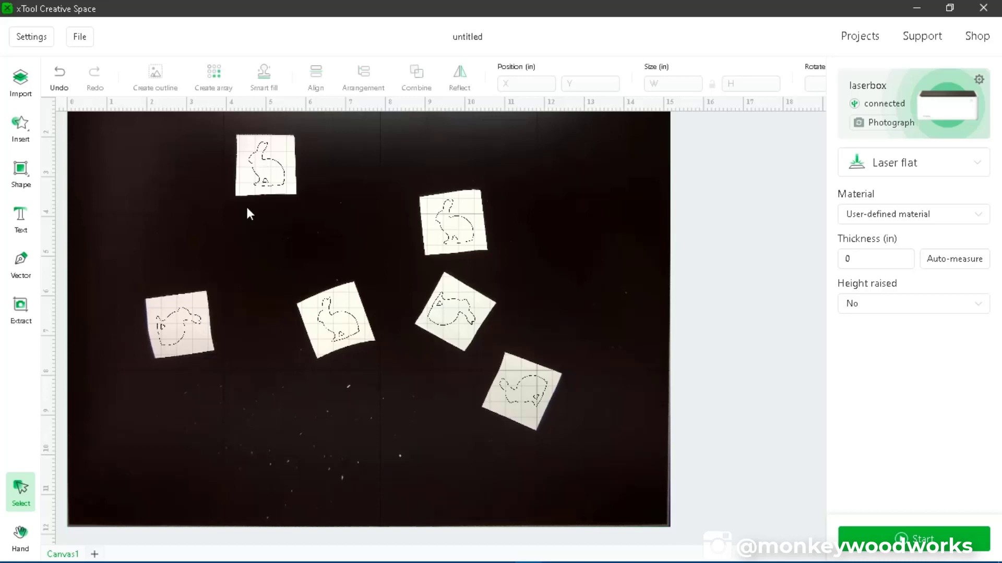
# Add the text MW over the bunny on the topmost material piece
pyautogui.scroll(5, 257, 154)
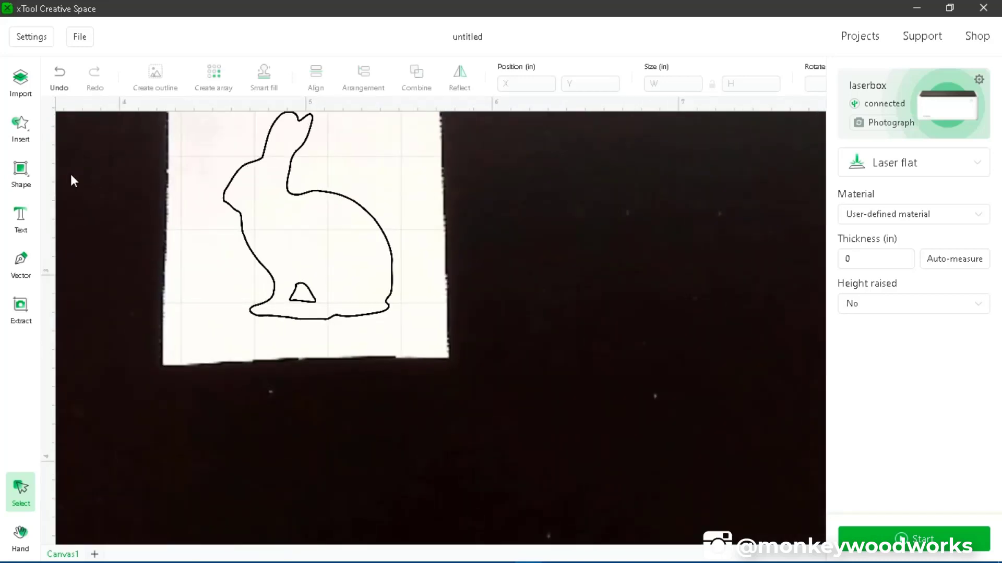
pyautogui.click(25, 227)
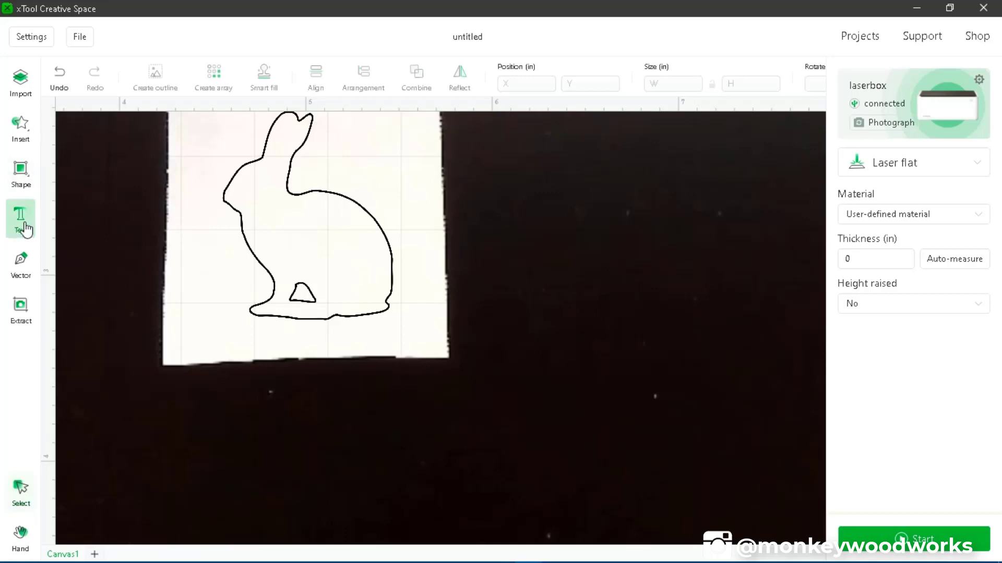
pyautogui.click(268, 227)
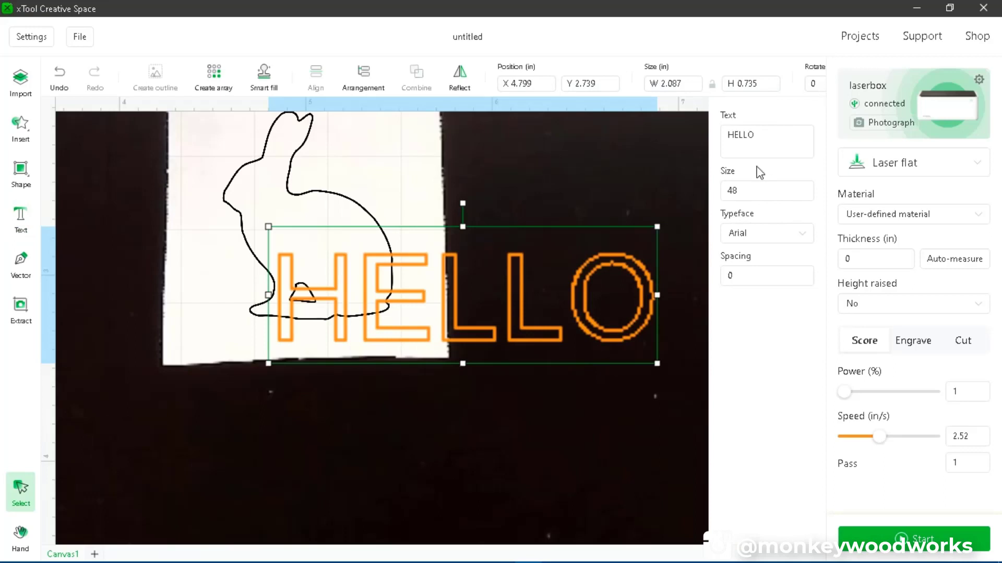
pyautogui.click(763, 145)
pyautogui.hotkey('ctrl', 'a')
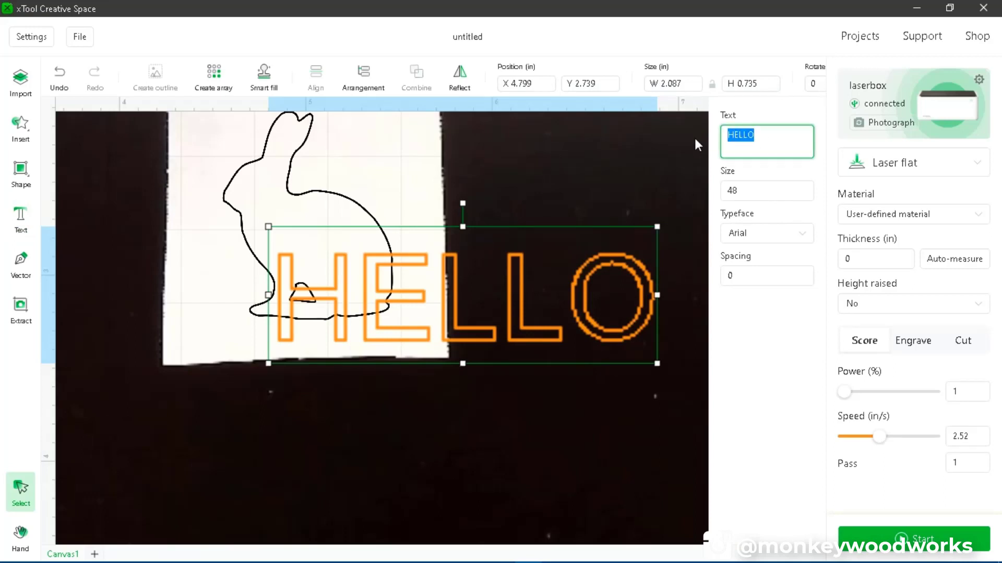
pyautogui.write('MW')
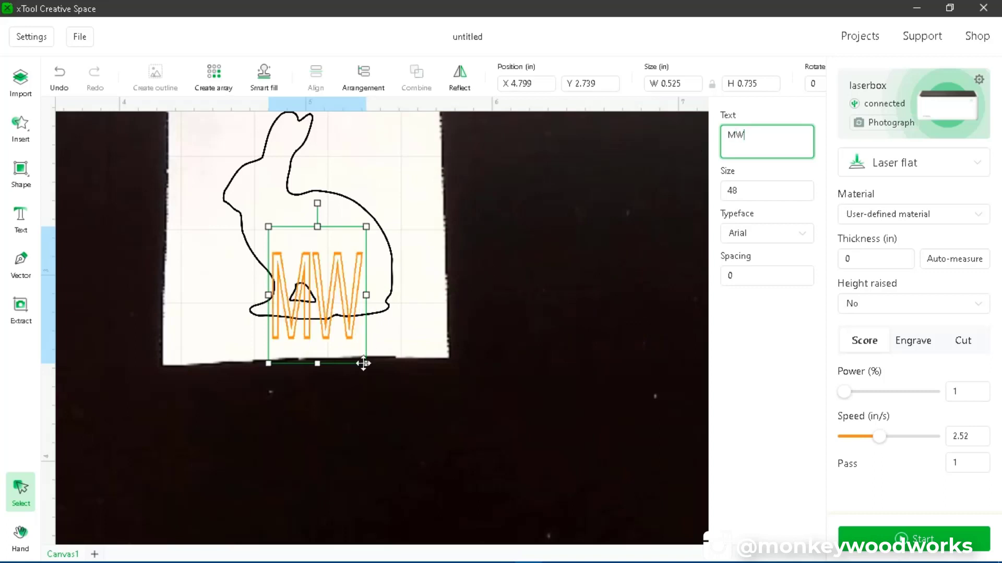
# Shrink the MW text to about 0.37 in by 0.33 in inside the bunny's body and set it to Engrave
pyautogui.moveTo(359, 361); pyautogui.dragTo(313, 241)
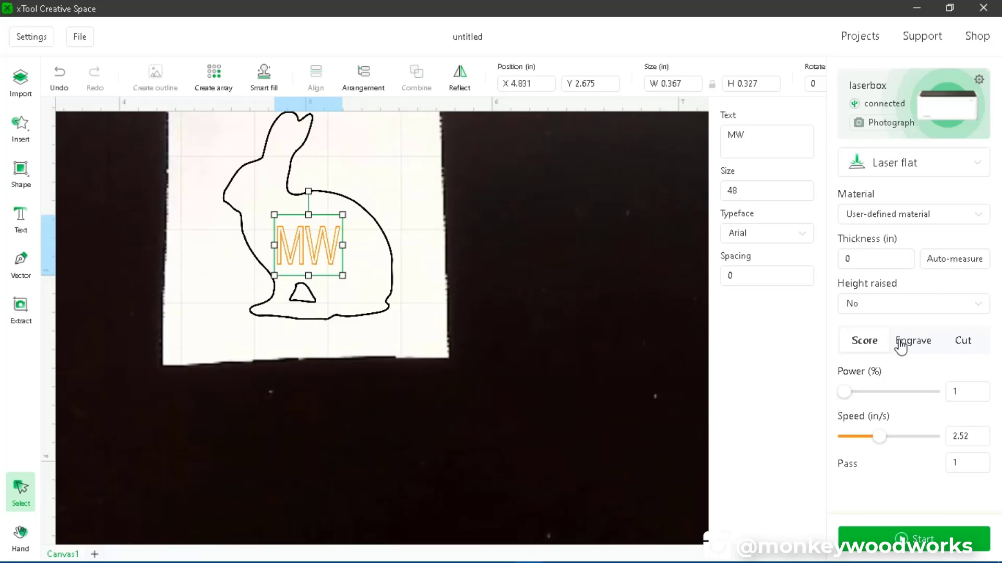
pyautogui.click(918, 344)
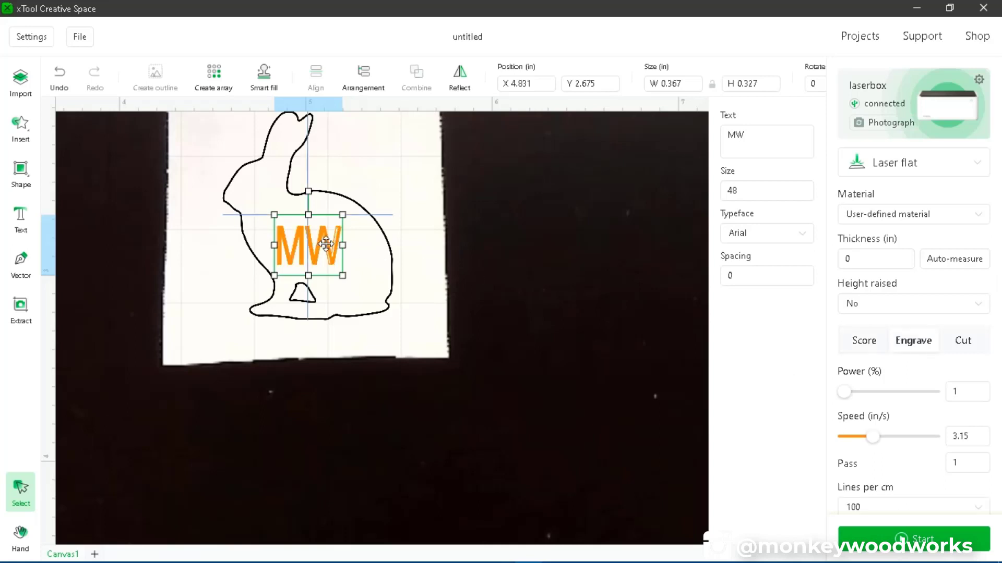
pyautogui.click(527, 282)
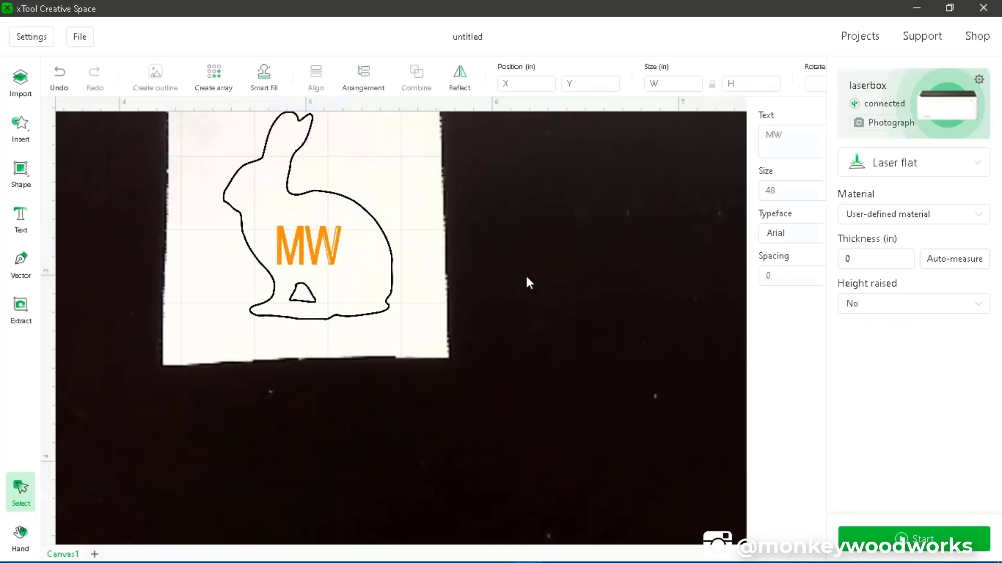
# Smart fill the MW text from the topmost bunny onto the bunnies on all the other material pieces
pyautogui.scroll(-5, 526, 274)
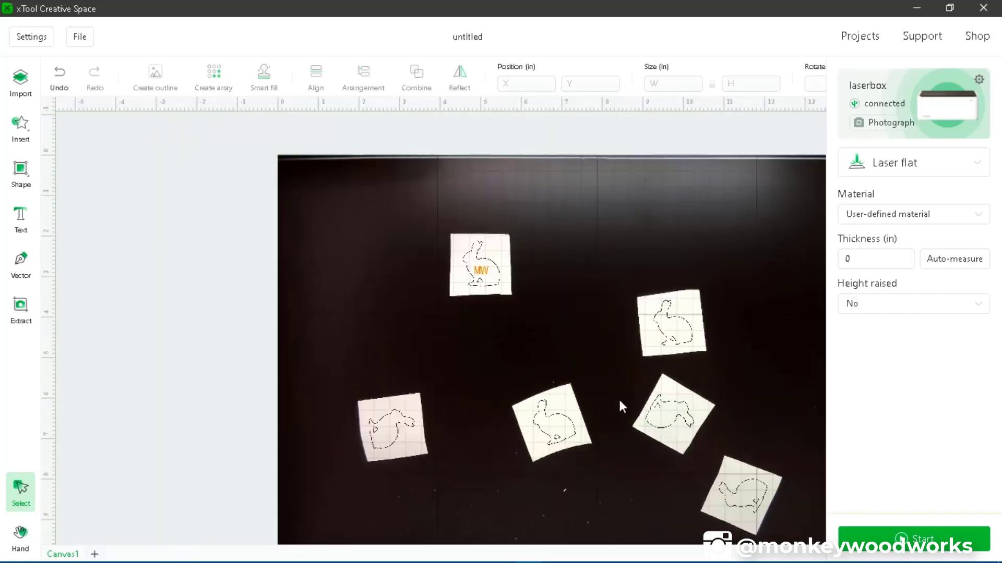
pyautogui.click(20, 535)
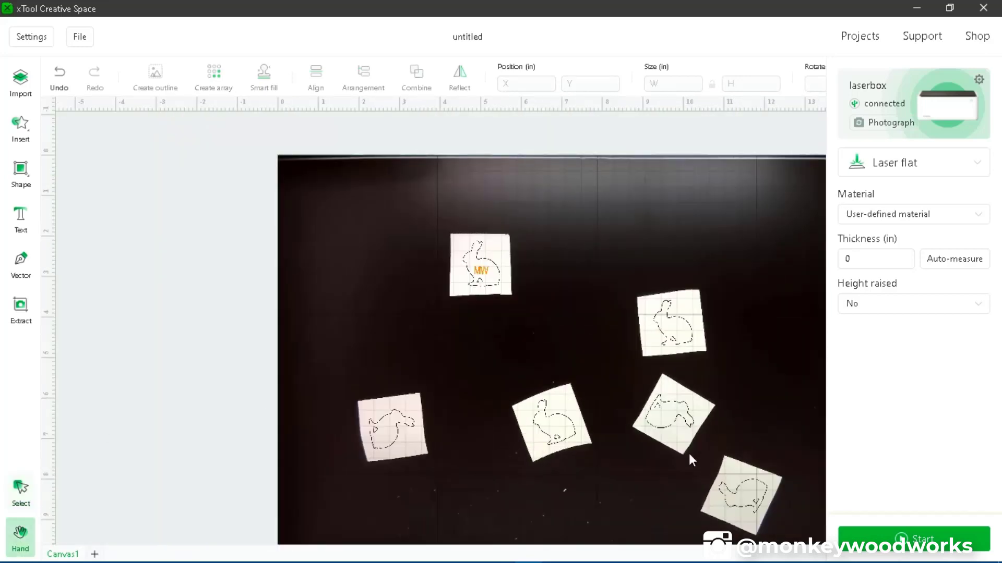
pyautogui.moveTo(669, 439); pyautogui.dragTo(511, 377)
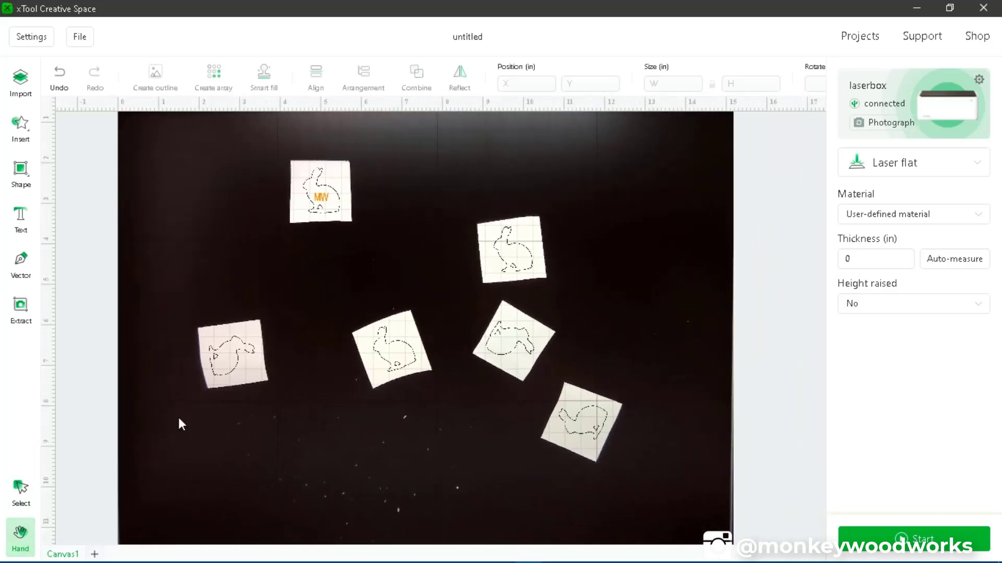
pyautogui.click(21, 490)
pyautogui.scroll(3, 341, 436)
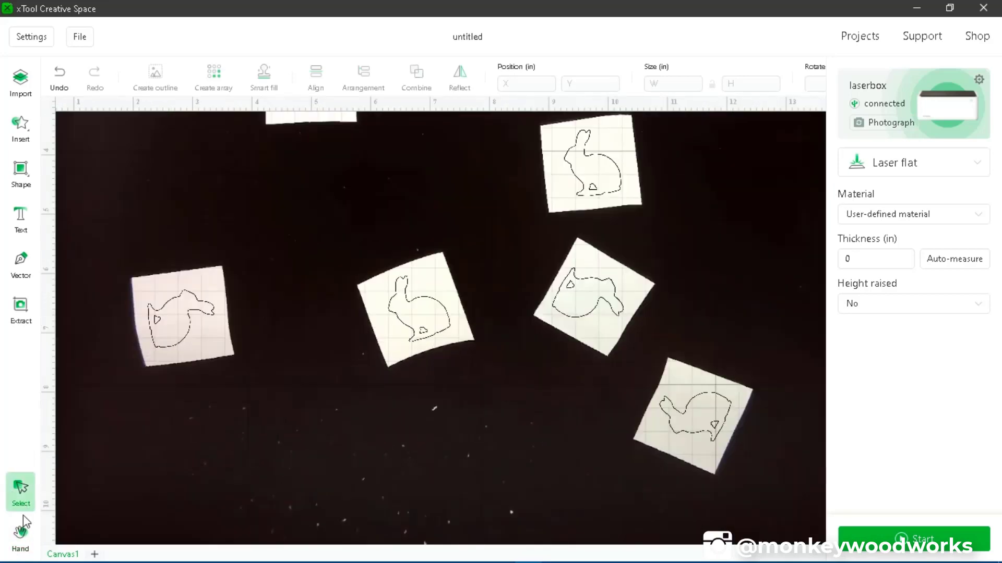
pyautogui.click(21, 535)
pyautogui.moveTo(441, 372); pyautogui.dragTo(424, 454)
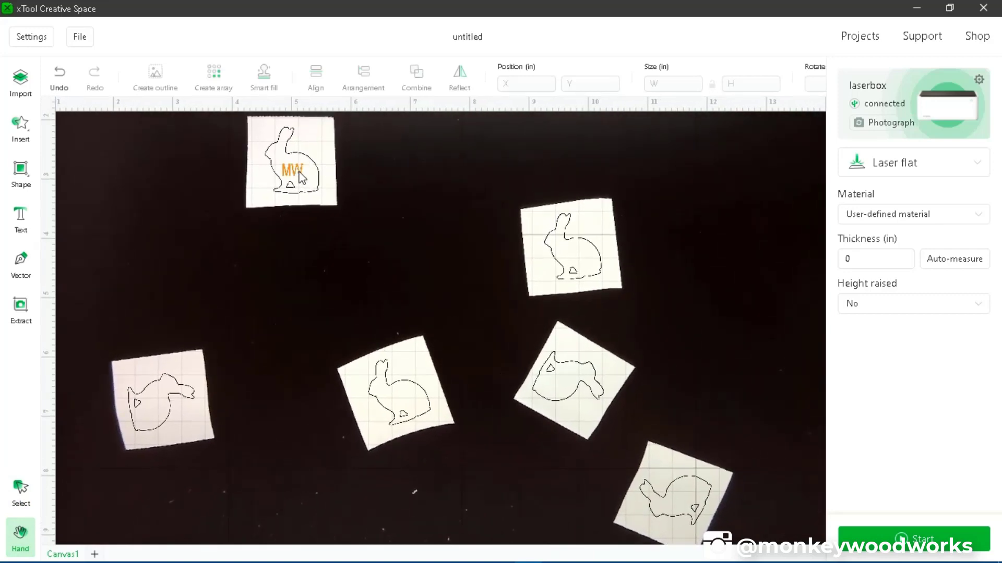
pyautogui.click(20, 494)
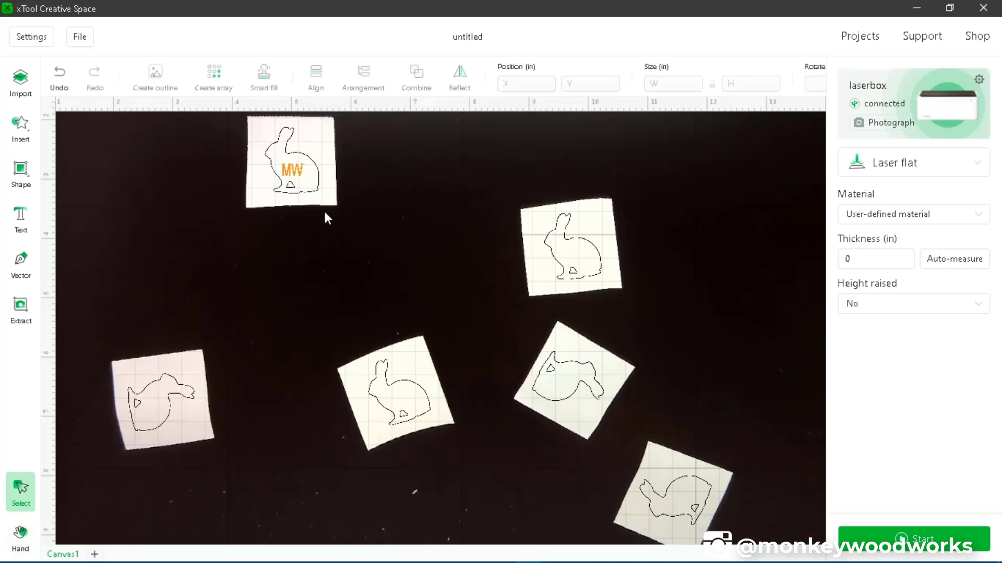
pyautogui.click(303, 171)
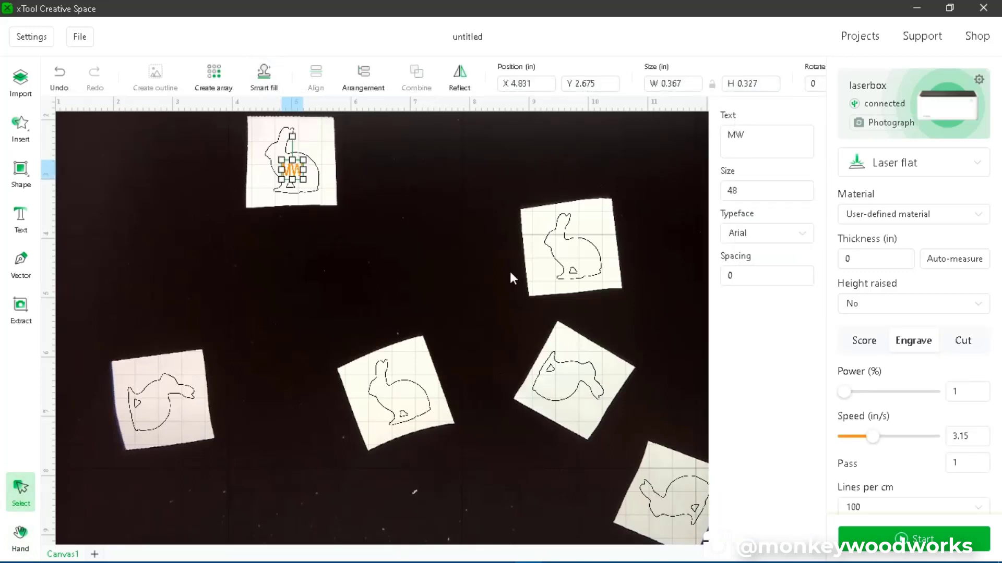
pyautogui.click(264, 79)
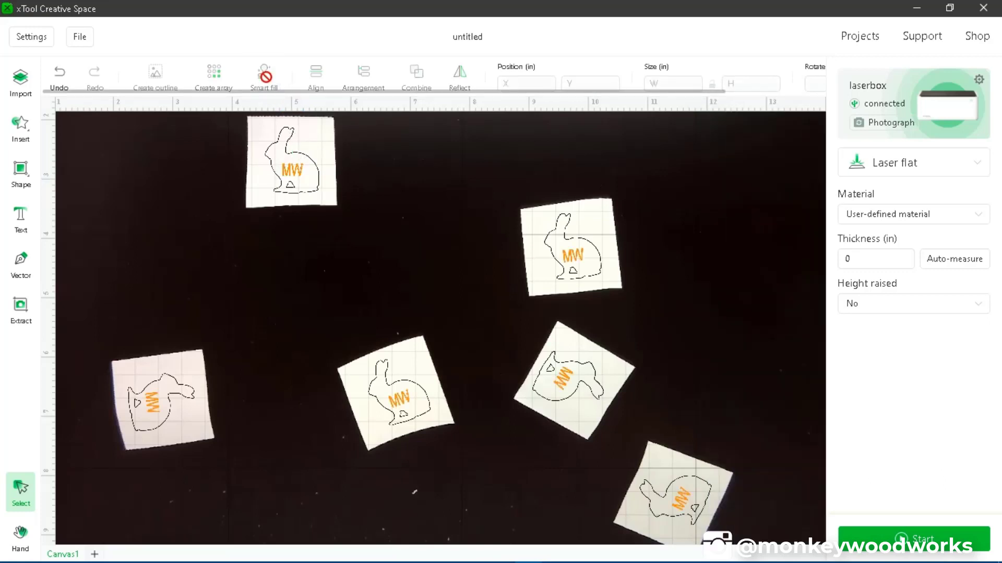